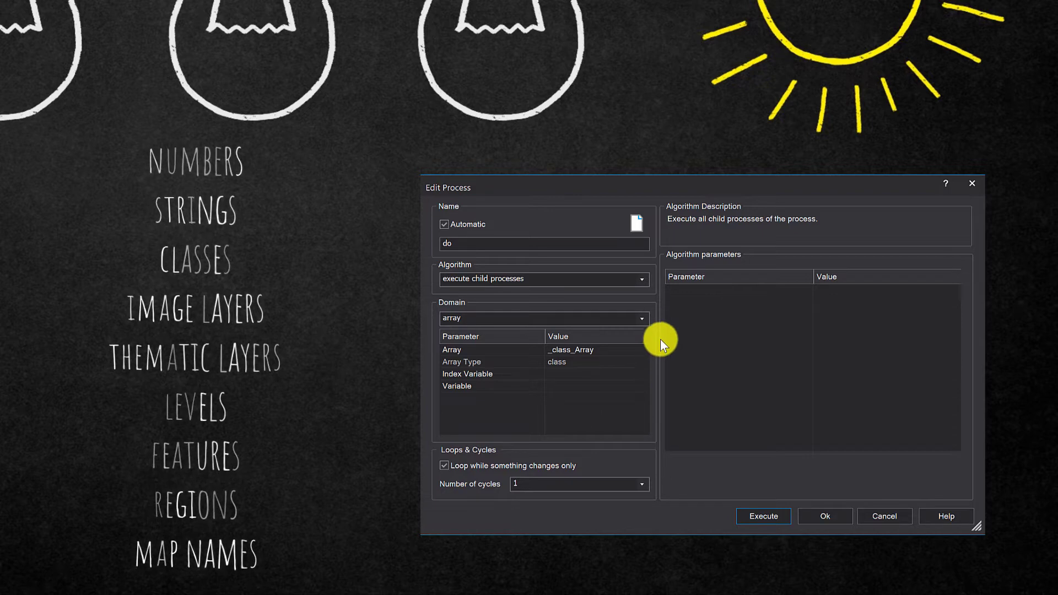
# - Select multiresolution segmentation as the algorithm of the process being edited
pyautogui.click(639, 280)
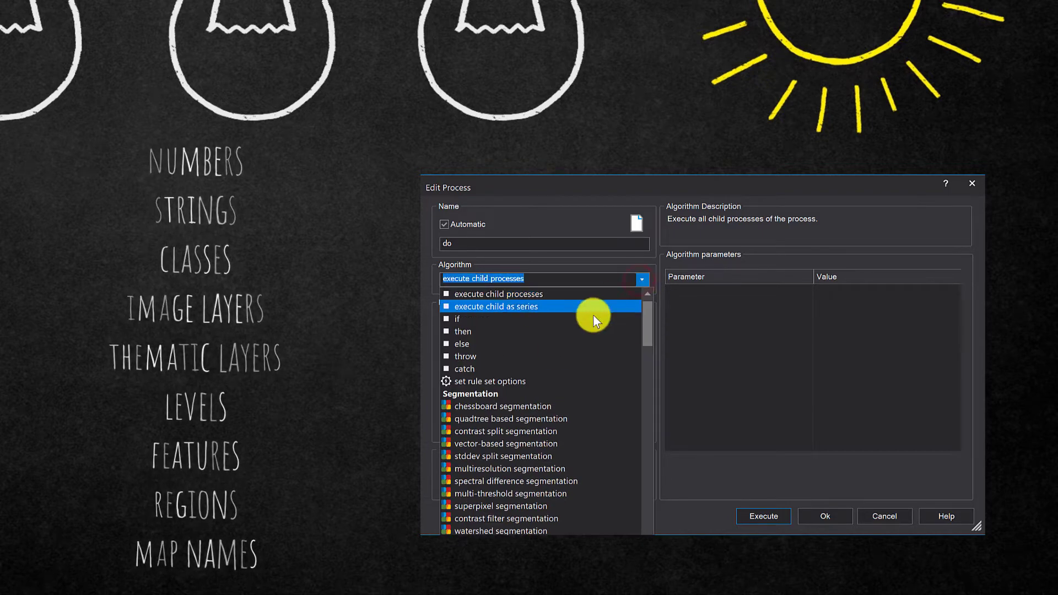
pyautogui.click(537, 467)
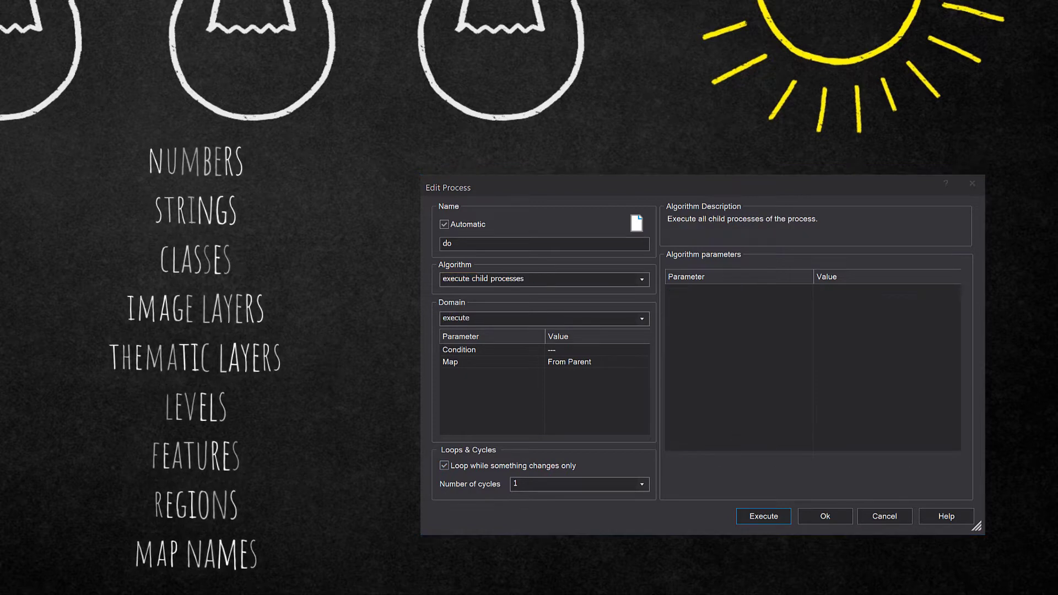
# - Set the domain of the execute child processes algorithm to array and choose _class_Array as its array
pyautogui.click(639, 323)
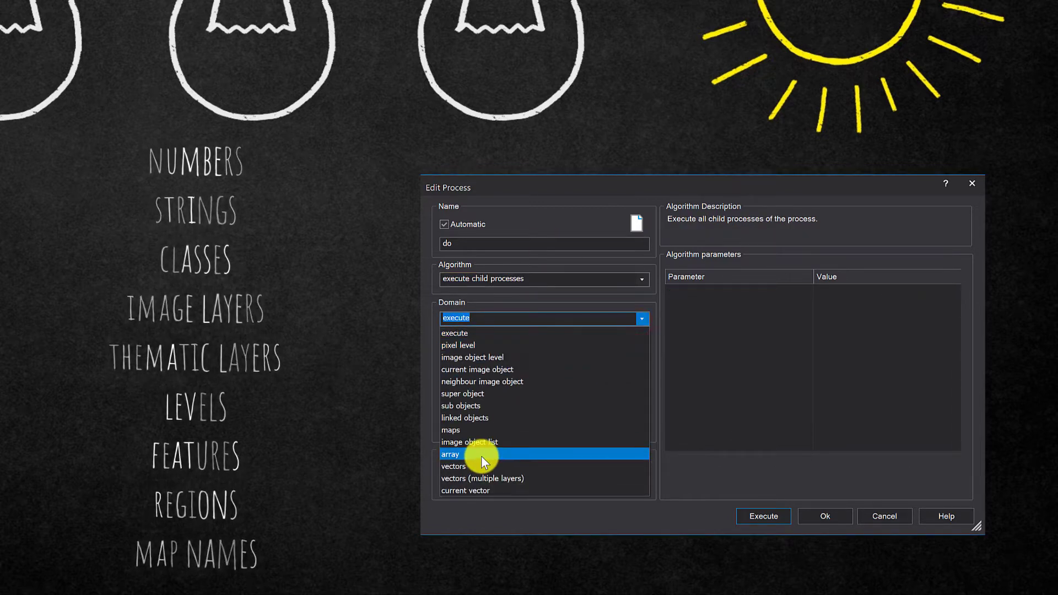
pyautogui.click(480, 455)
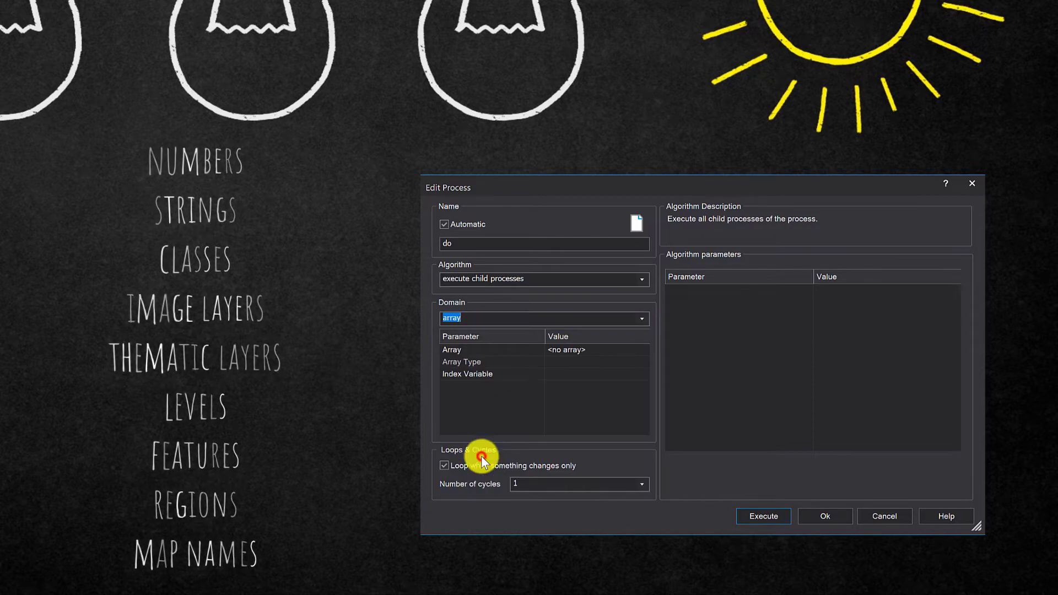
pyautogui.click(646, 352)
pyautogui.click(606, 378)
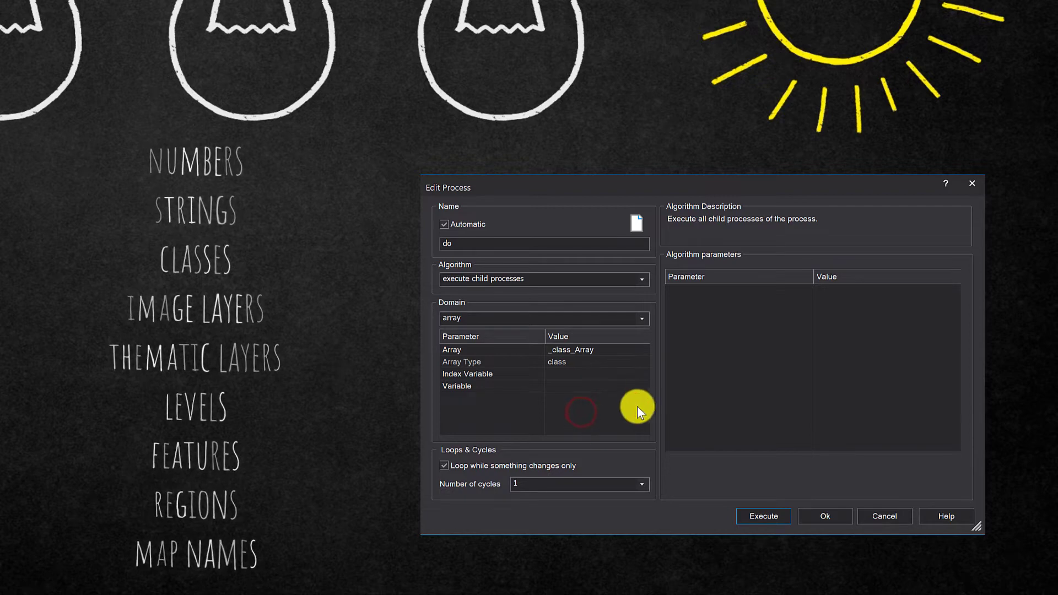
# - Use the multiresolution segmentation algorithm and take its Shape parameter from an array item
pyautogui.click(639, 280)
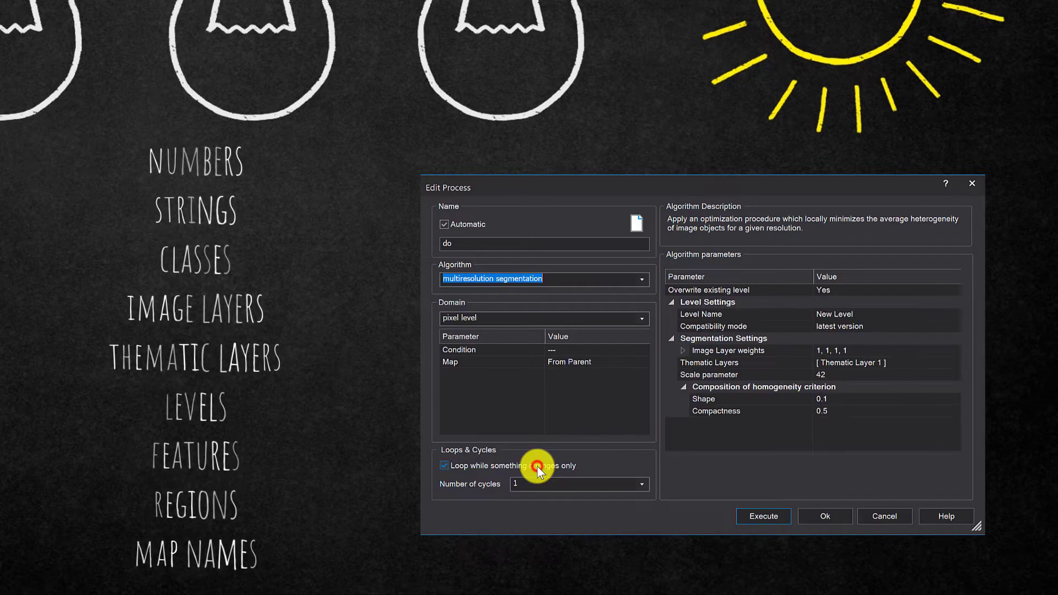
pyautogui.click(536, 468)
pyautogui.click(953, 402)
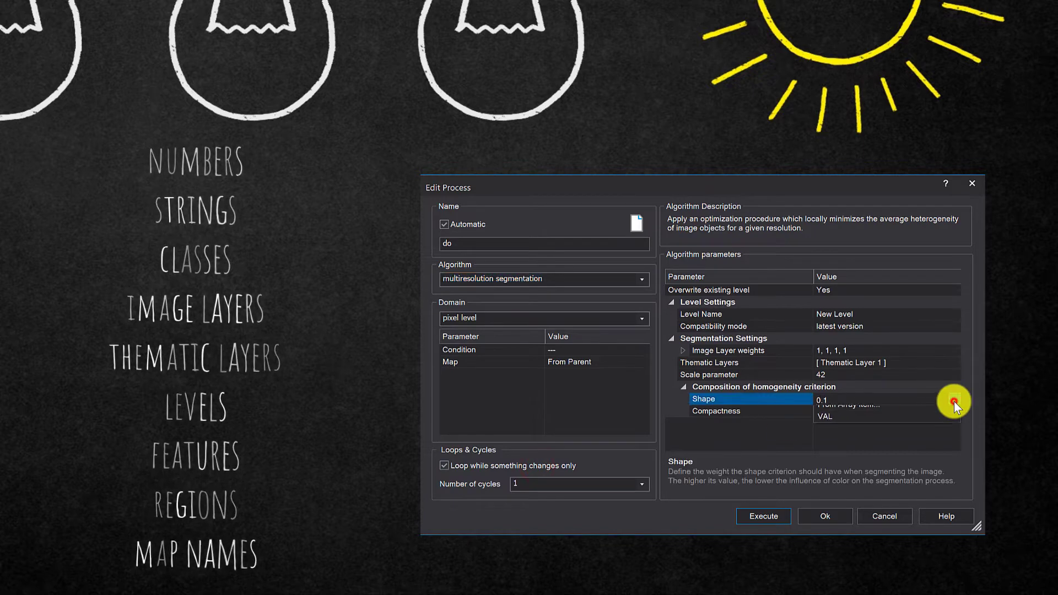
pyautogui.click(953, 401)
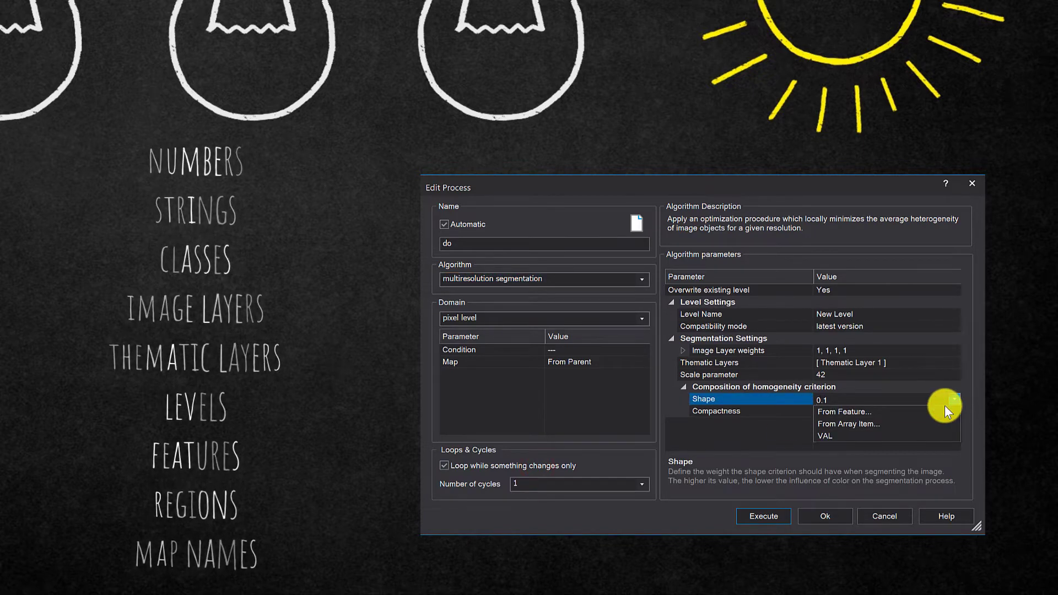
pyautogui.click(917, 423)
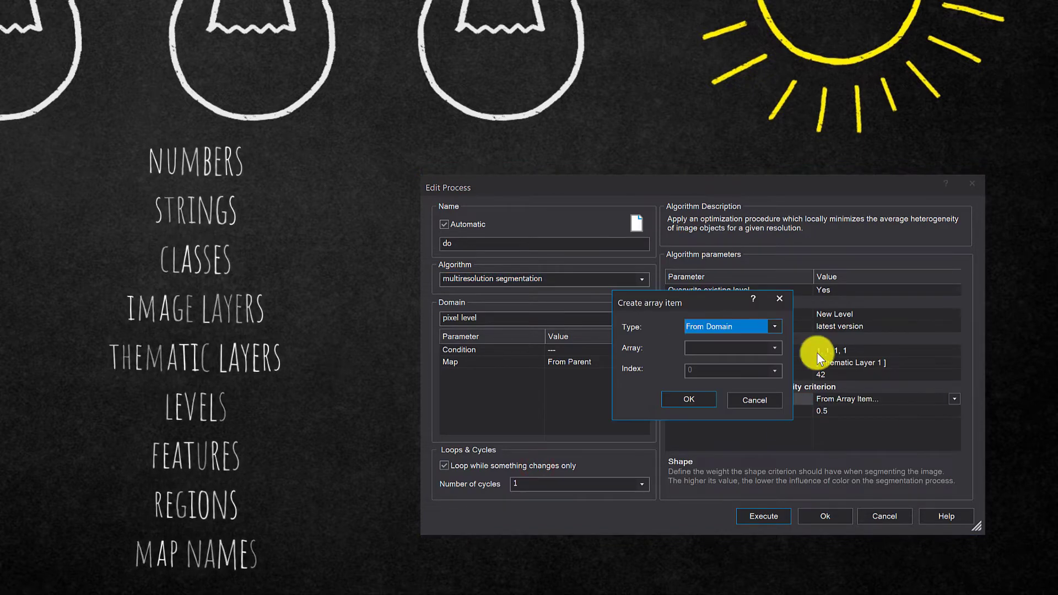
# - Define the array item with type From Array, array _number_of_objects_per_class and index 4
pyautogui.click(773, 323)
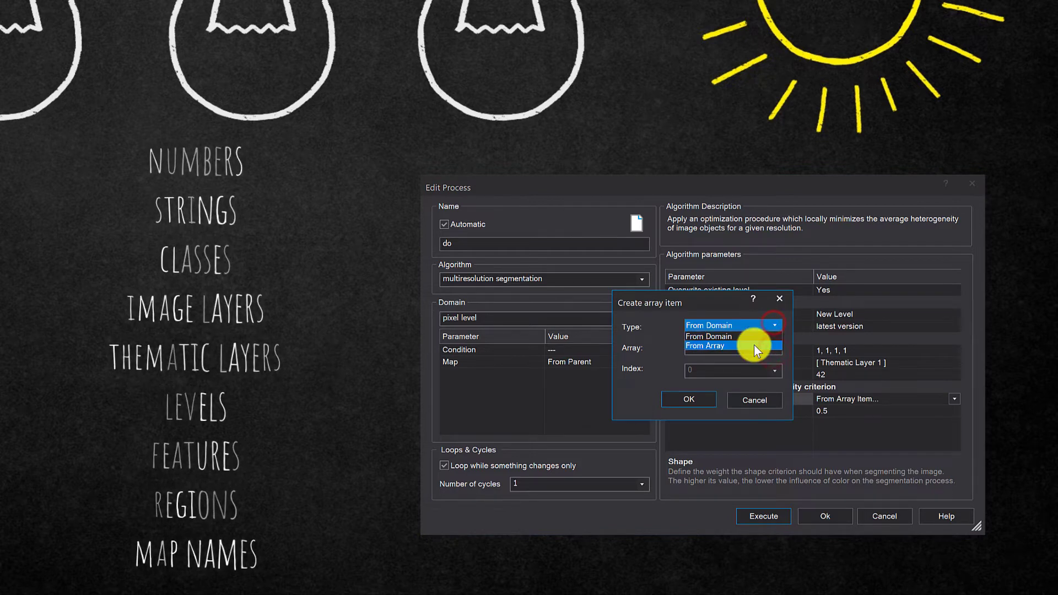
pyautogui.click(753, 345)
pyautogui.click(771, 347)
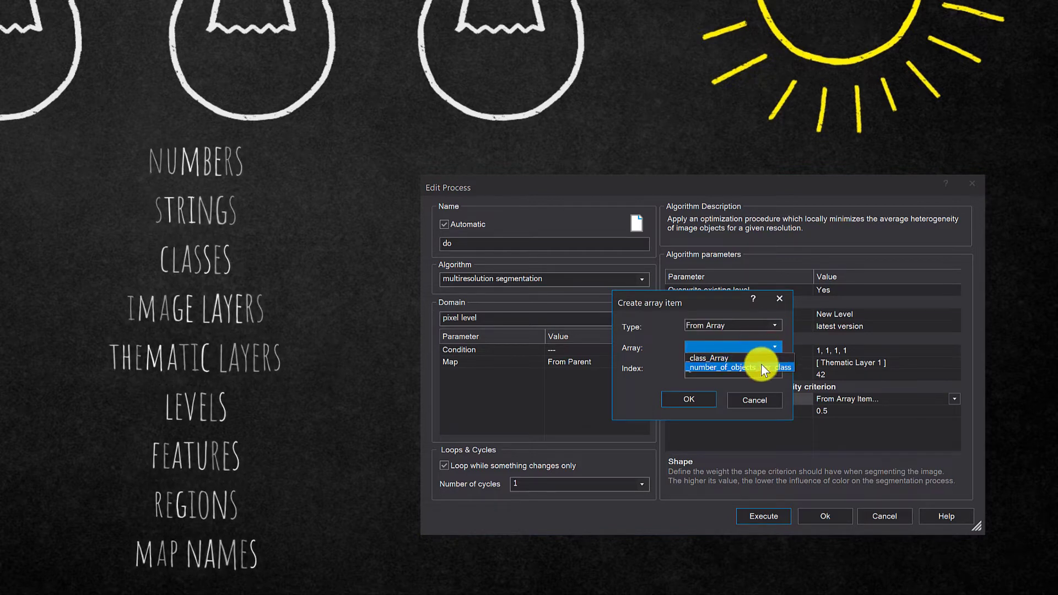
pyautogui.click(761, 365)
pyautogui.click(771, 369)
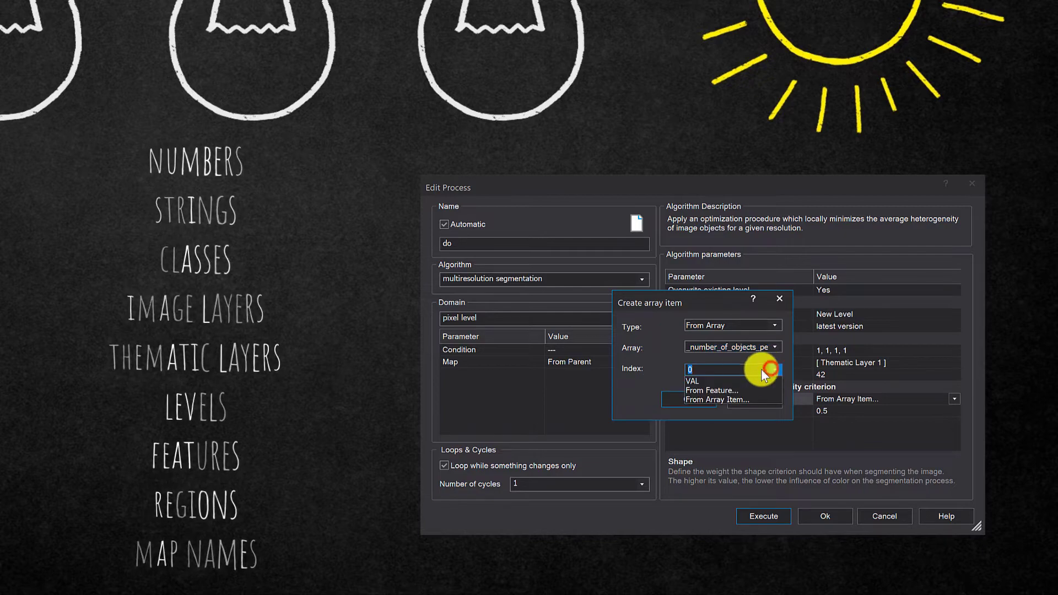
pyautogui.click(771, 370)
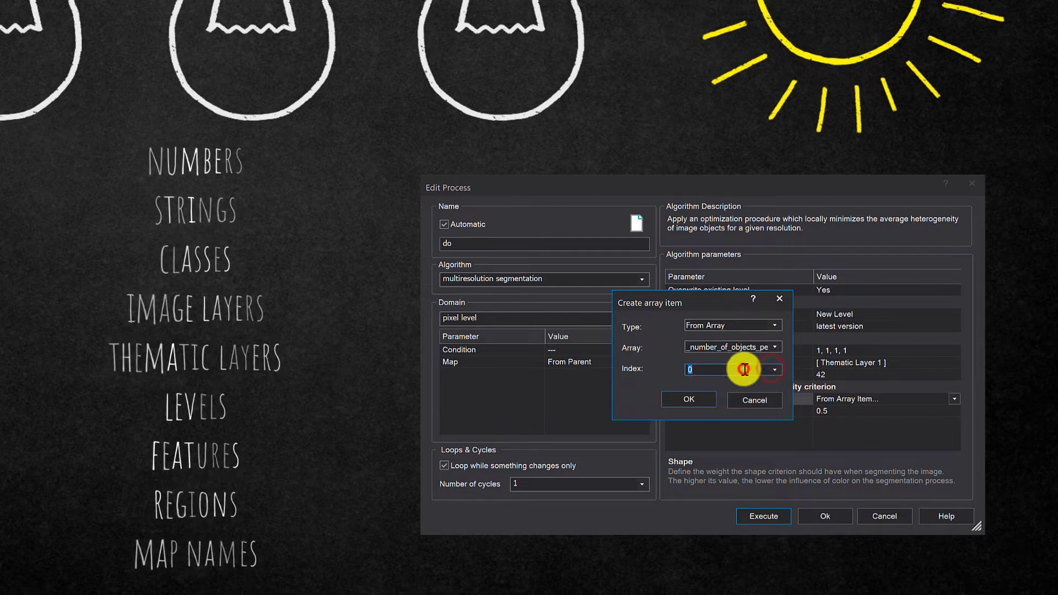
pyautogui.click(707, 397)
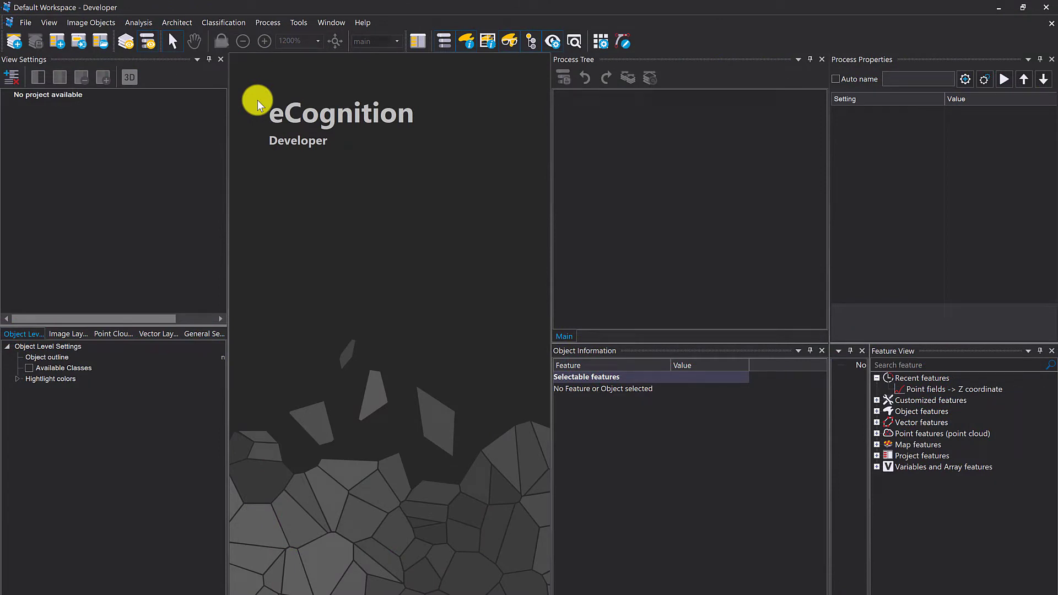
# - Add a new process to the empty process tree with update array as its algorithm
pyautogui.rightClick(562, 126)
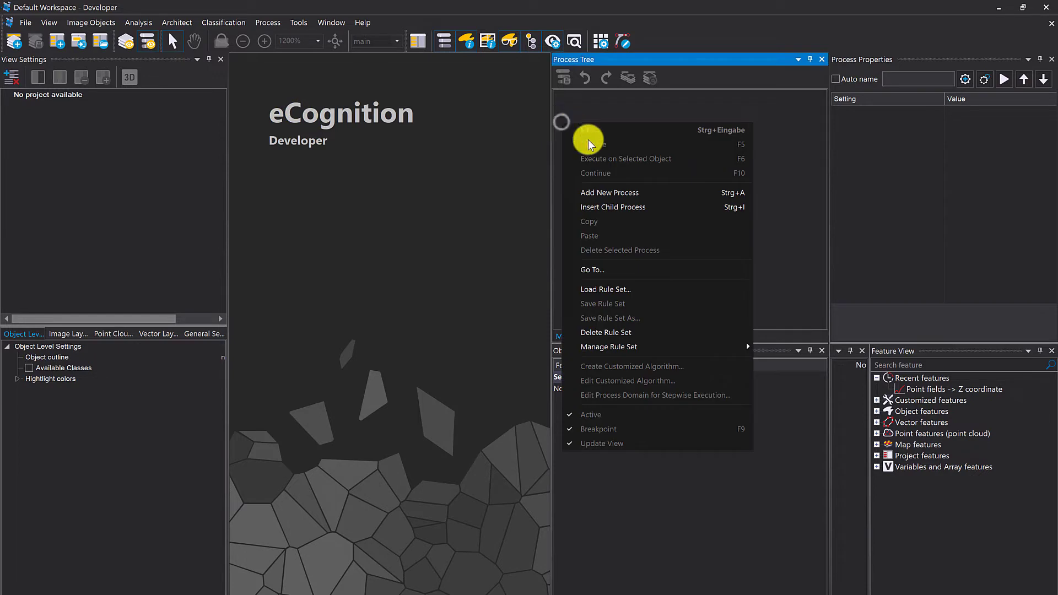
pyautogui.click(644, 194)
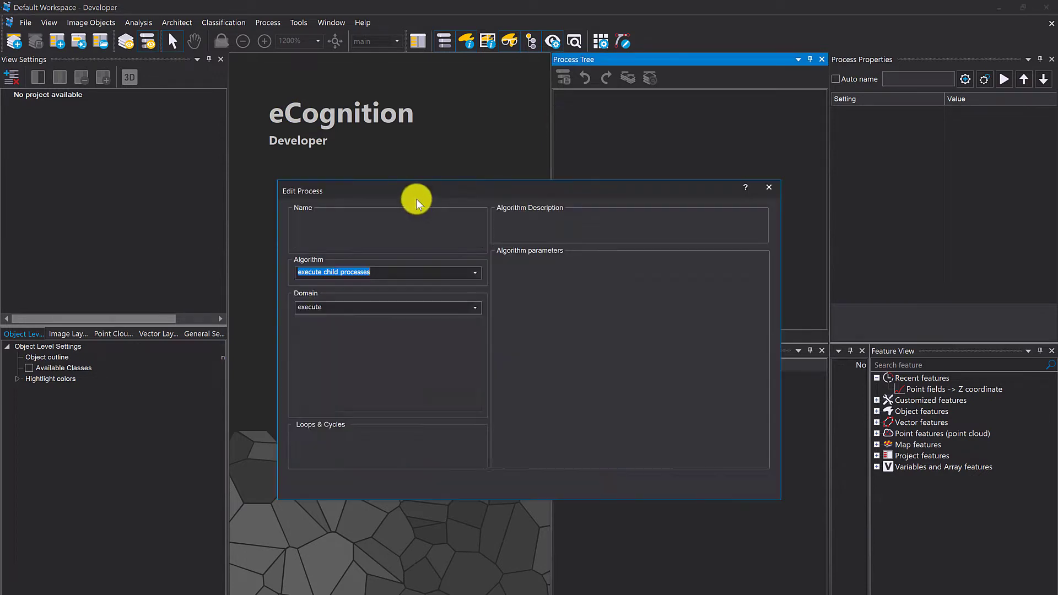
pyautogui.write('update a')
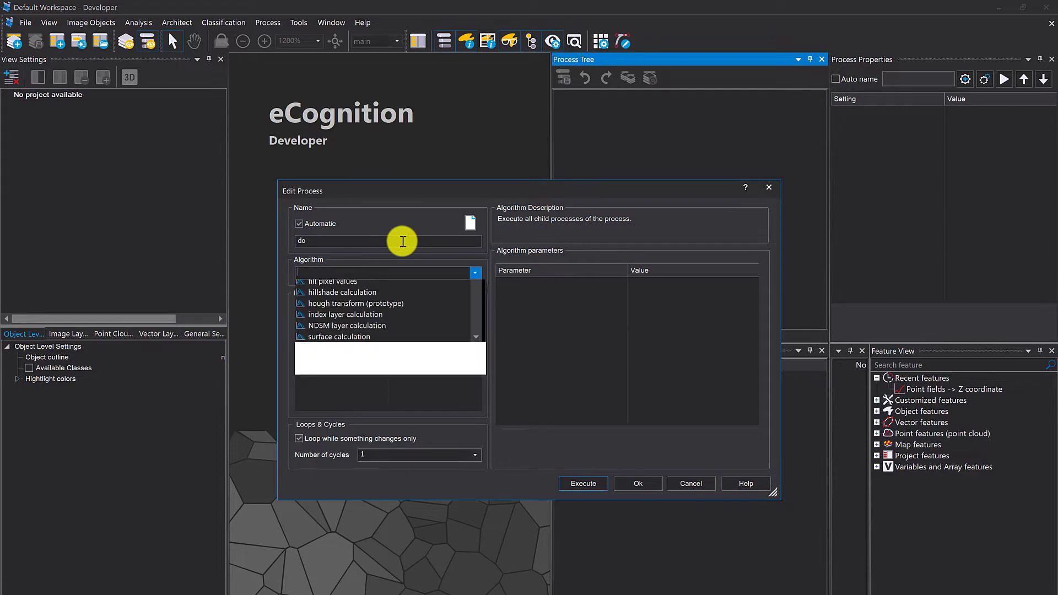
pyautogui.write('r')
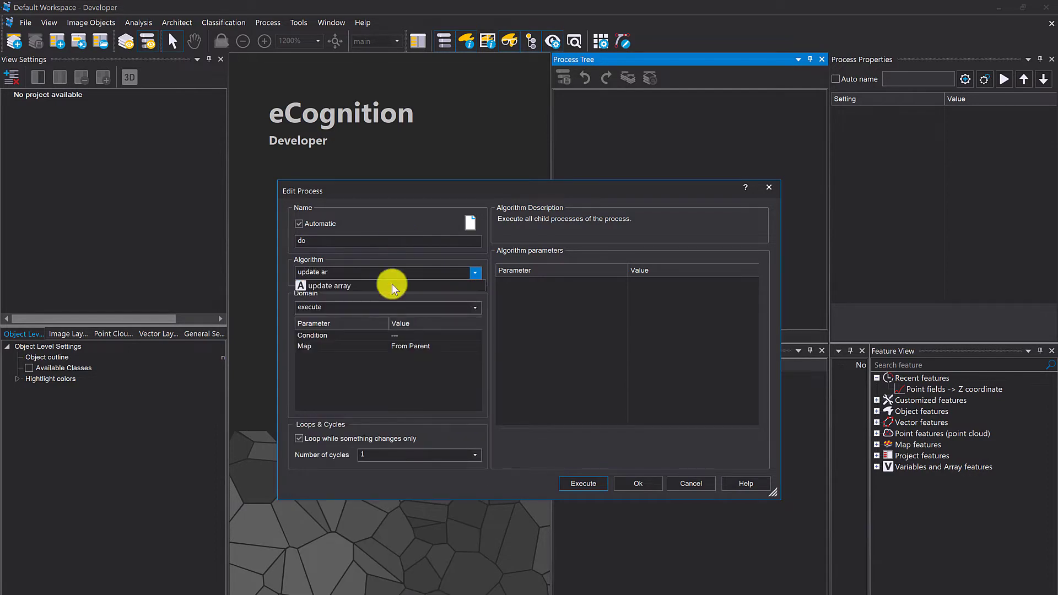
pyautogui.click(379, 286)
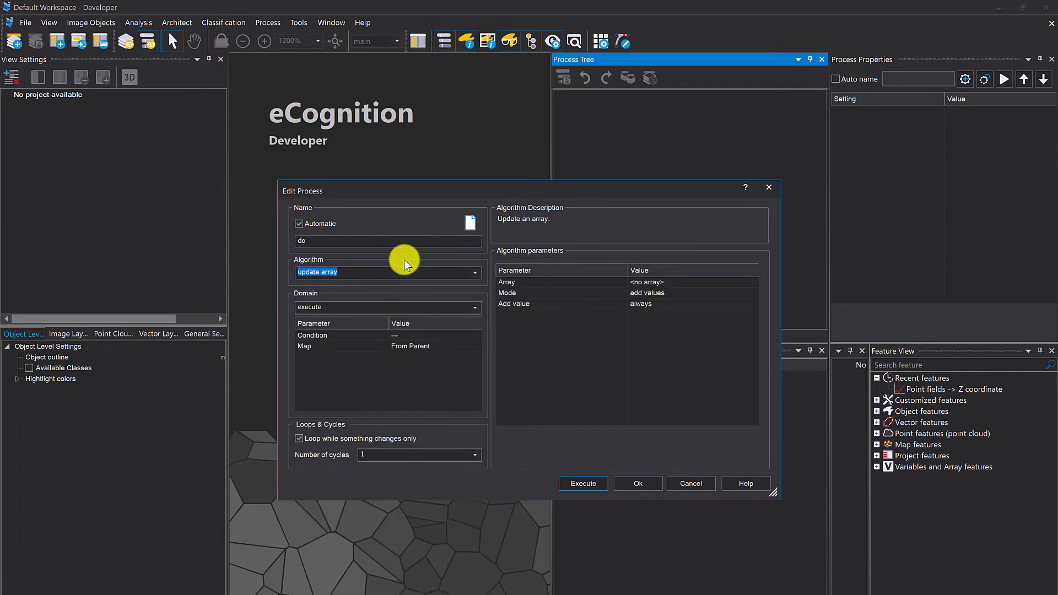
pyautogui.click(602, 360)
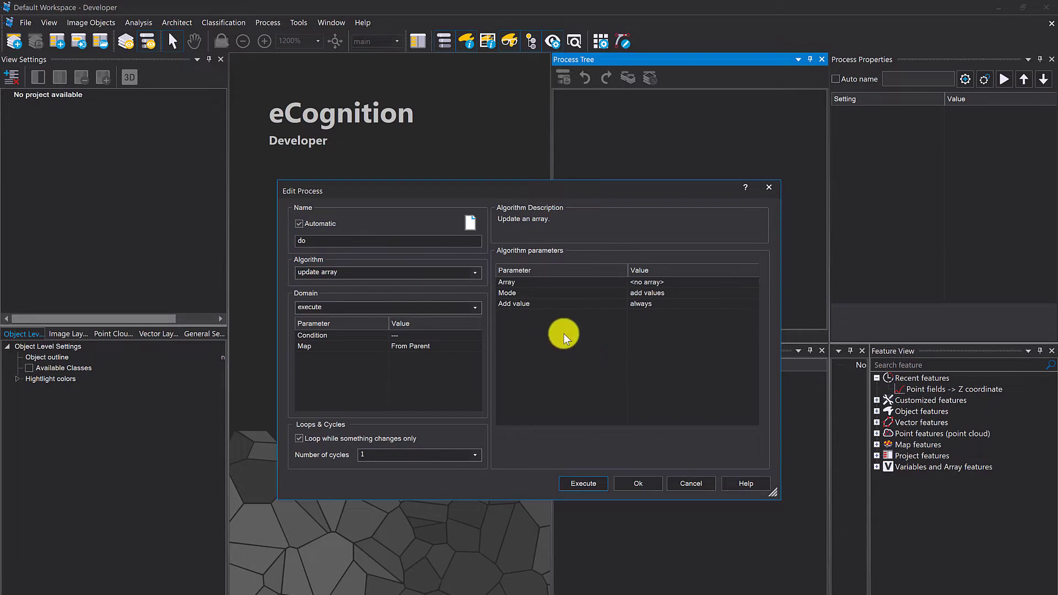
# - Review the modes available for the update array algorithm without changing the selection
pyautogui.click(591, 290)
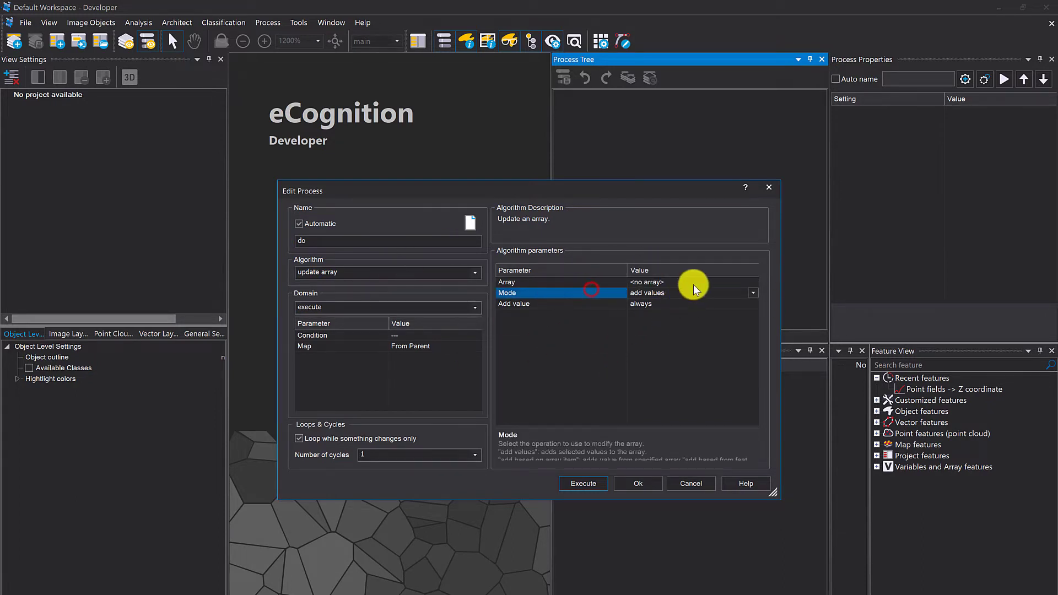
pyautogui.click(753, 293)
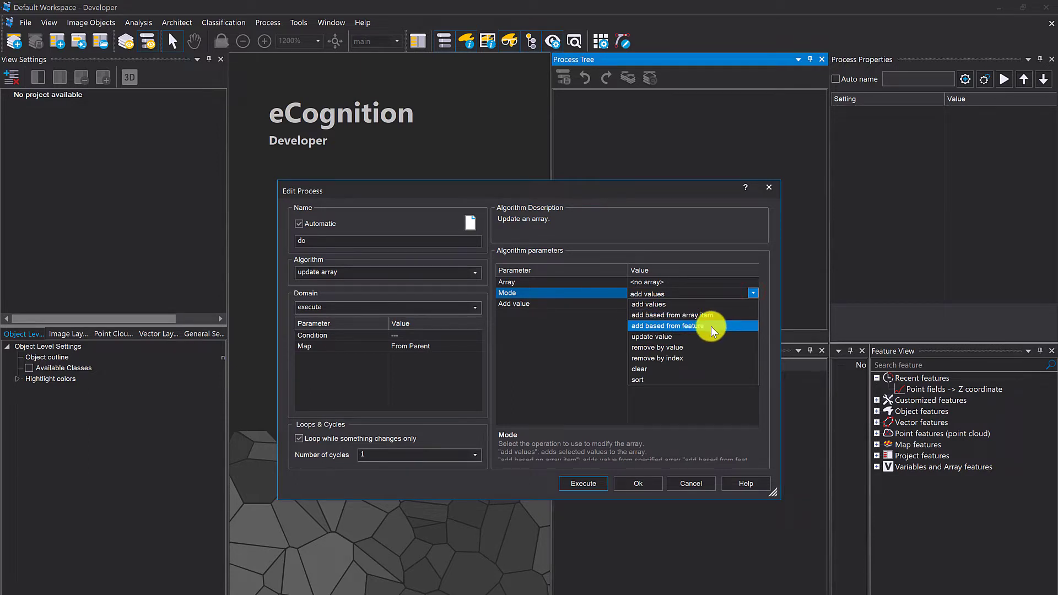
pyautogui.click(546, 329)
# - Enlarge the parameter description area and set the Add value parameter to only once
pyautogui.click(565, 304)
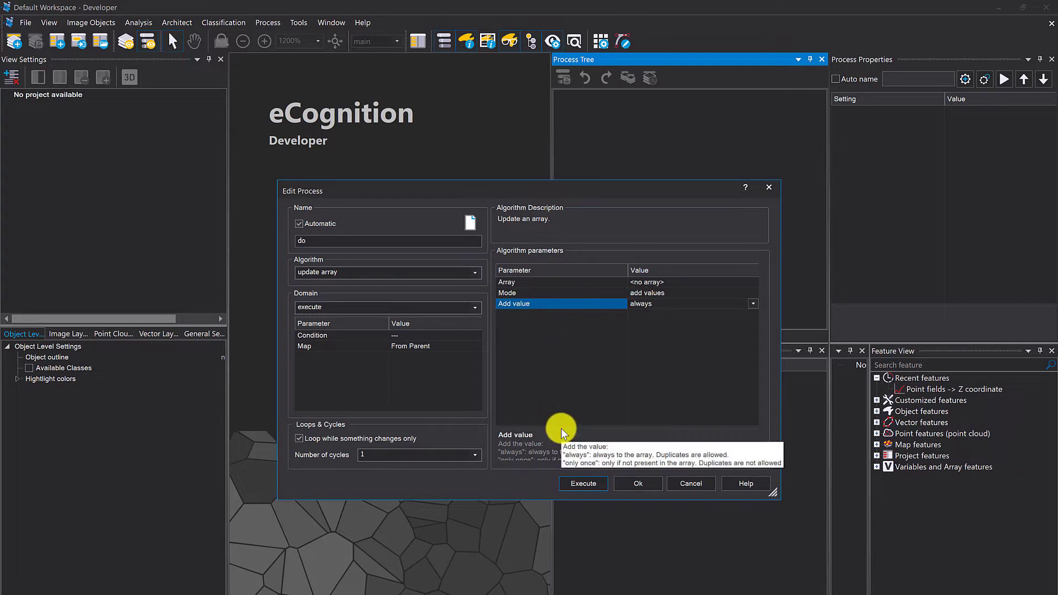
pyautogui.moveTo(560, 429)
pyautogui.mouseDown()
pyautogui.moveTo(560, 408)
pyautogui.moveTo(563, 417)
pyautogui.mouseUp()
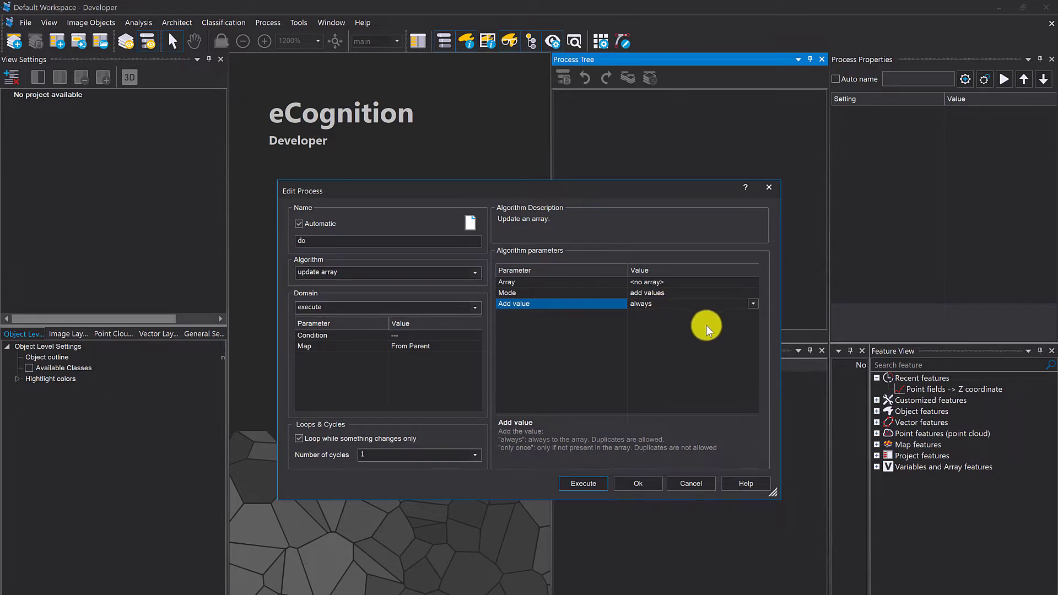
pyautogui.click(752, 304)
pyautogui.click(696, 323)
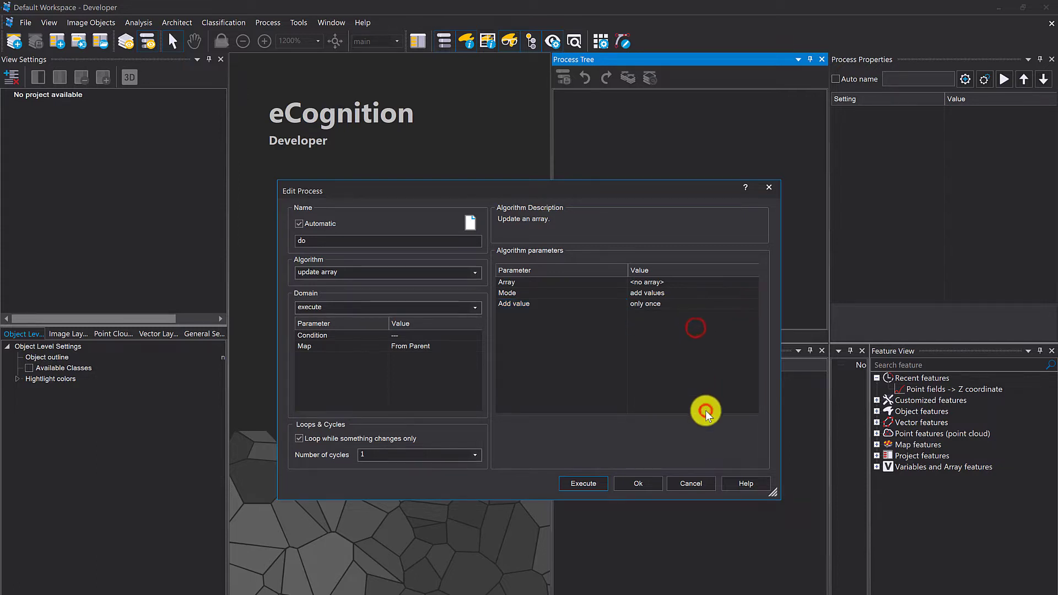
# - Try the clear mode for the update array algorithm and check which arrays can be selected
pyautogui.click(625, 293)
pyautogui.click(749, 292)
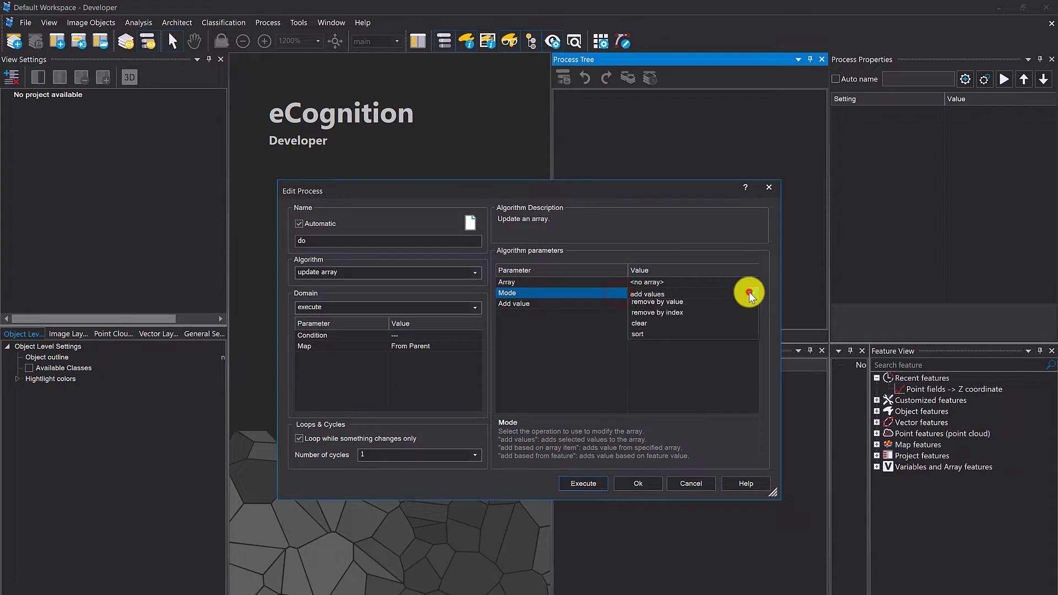
pyautogui.click(697, 368)
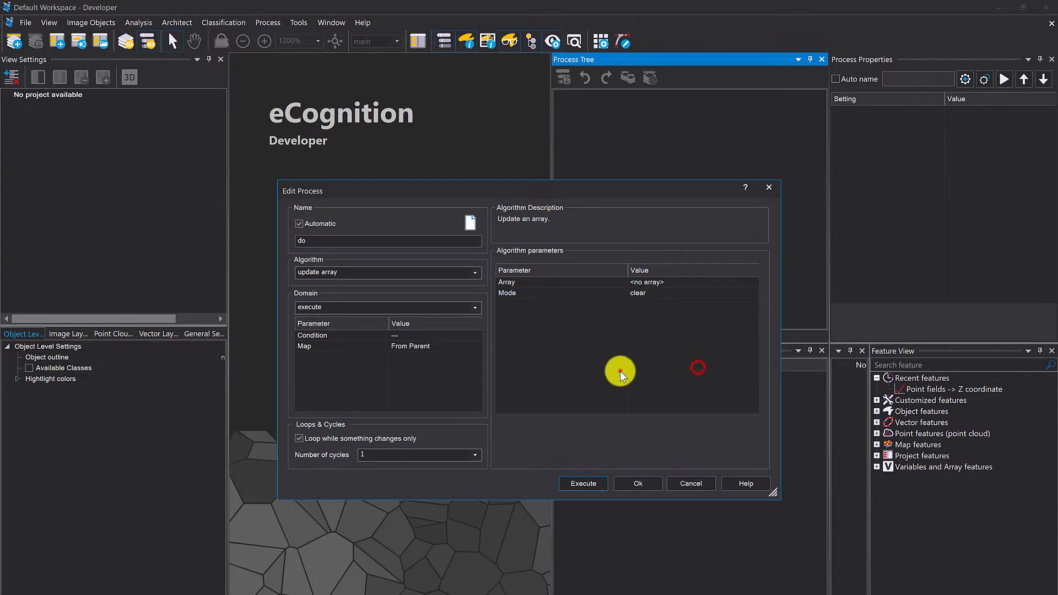
pyautogui.click(619, 371)
pyautogui.click(736, 282)
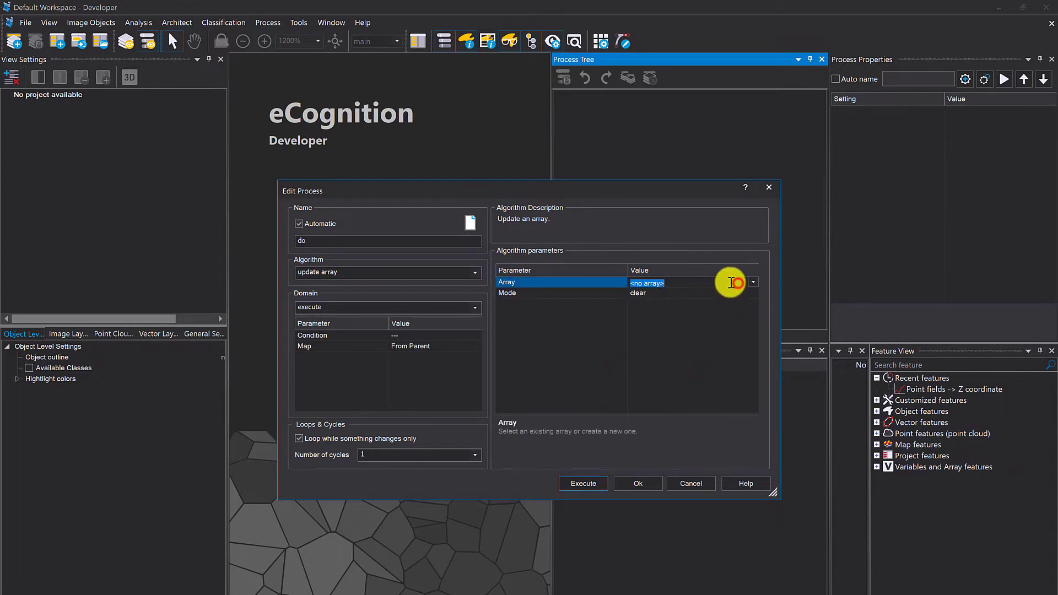
pyautogui.click(752, 283)
pyautogui.click(720, 293)
pyautogui.click(720, 293)
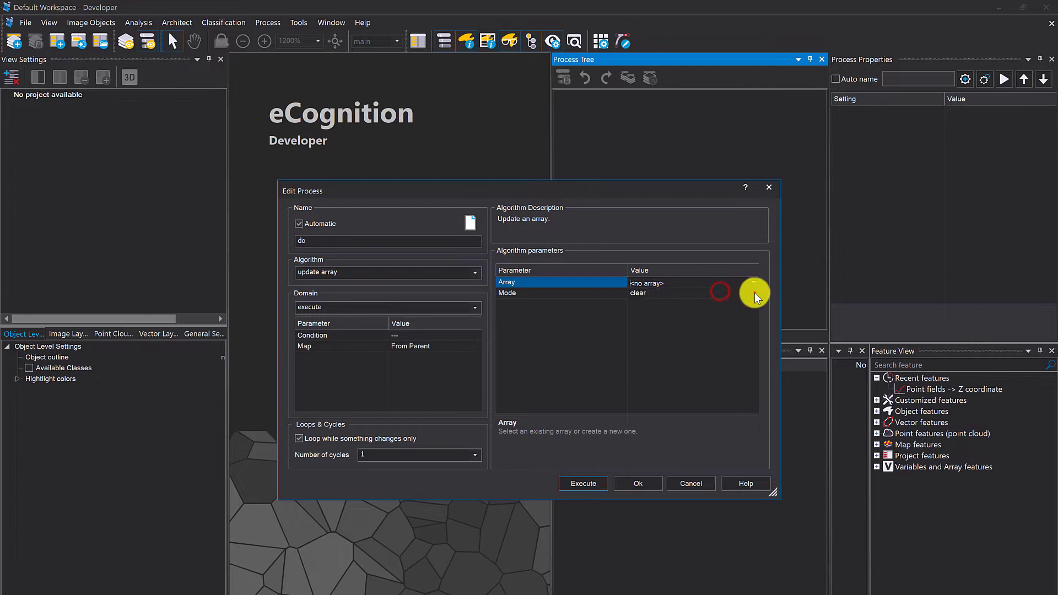
# - Try the remove by index mode and inspect its Index parameter, then restore the add values mode
pyautogui.click(755, 293)
pyautogui.click(708, 358)
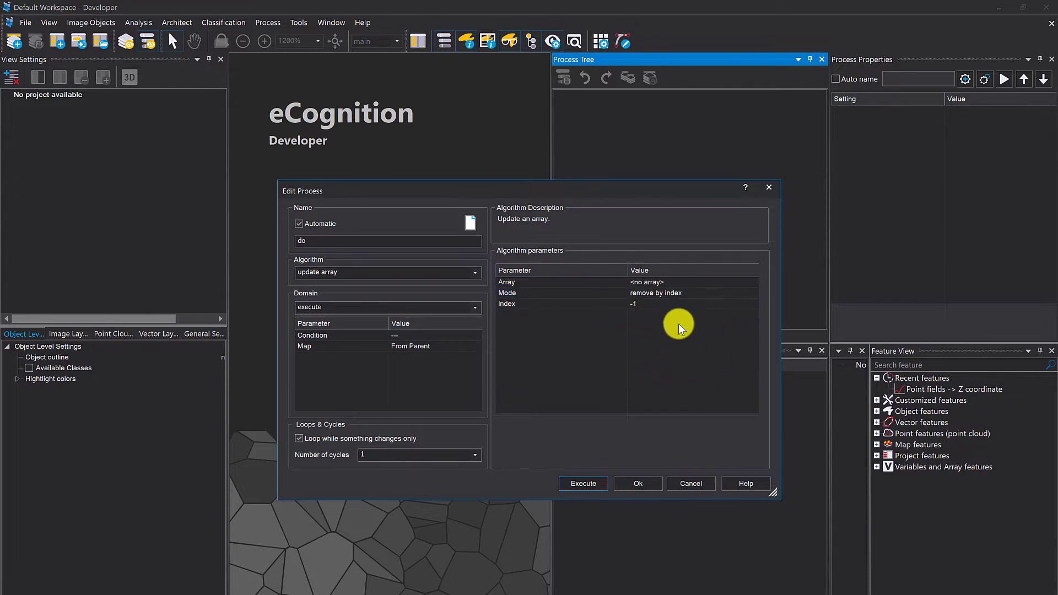
pyautogui.click(537, 293)
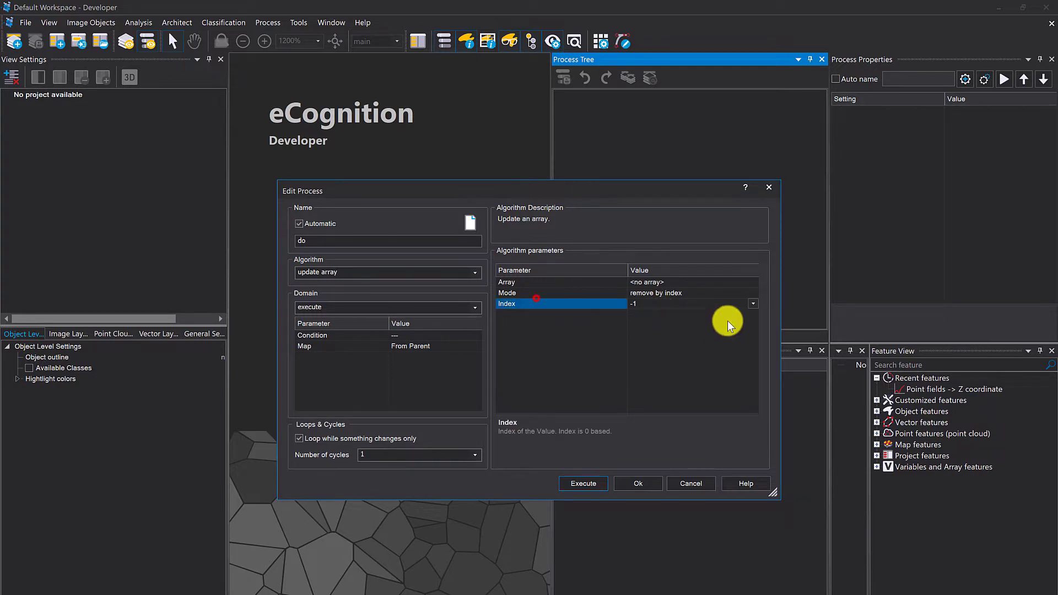
pyautogui.click(751, 293)
pyautogui.click(709, 305)
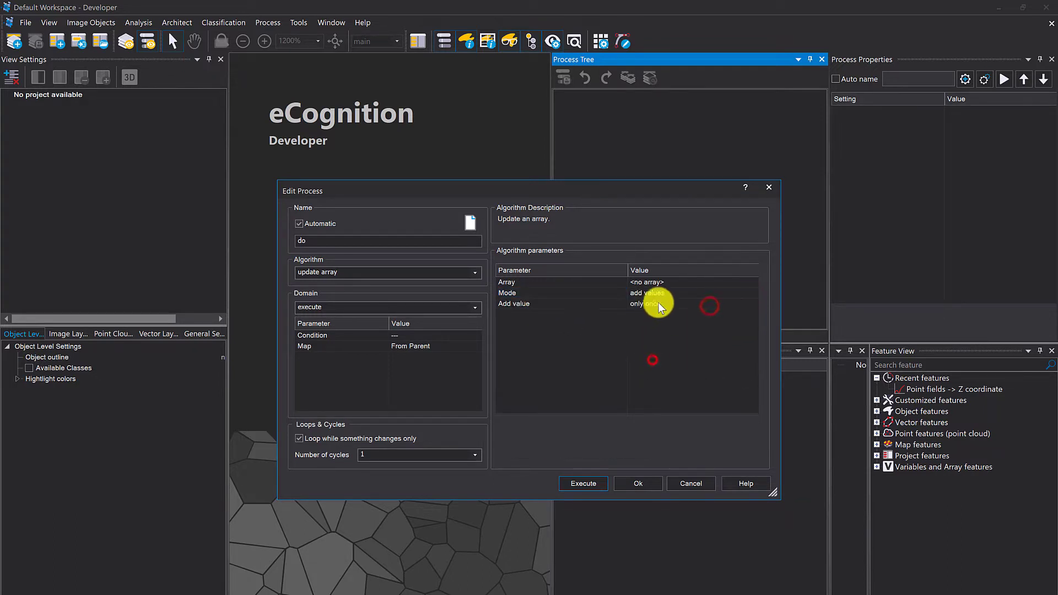
# - Define a new rule set array named My_First_Array of type double for the update array process
pyautogui.click(668, 281)
pyautogui.click(754, 282)
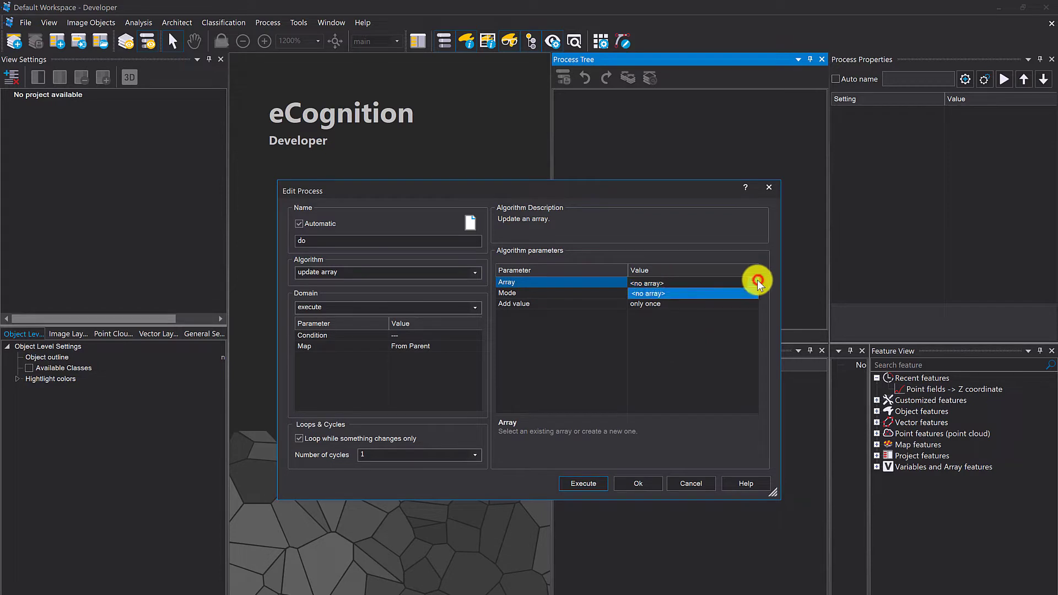
pyautogui.click(730, 285)
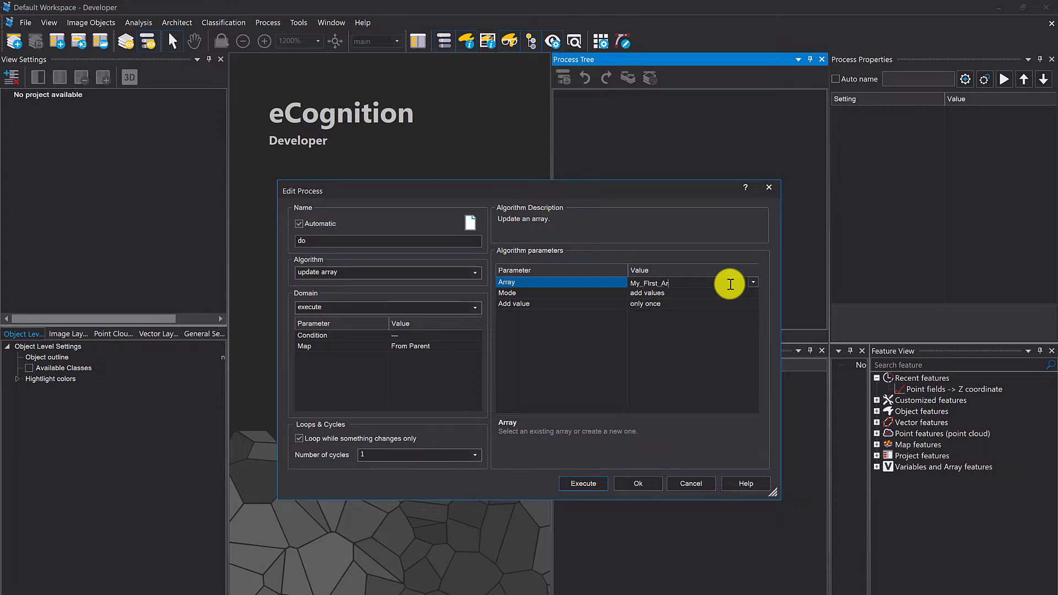
pyautogui.click(691, 355)
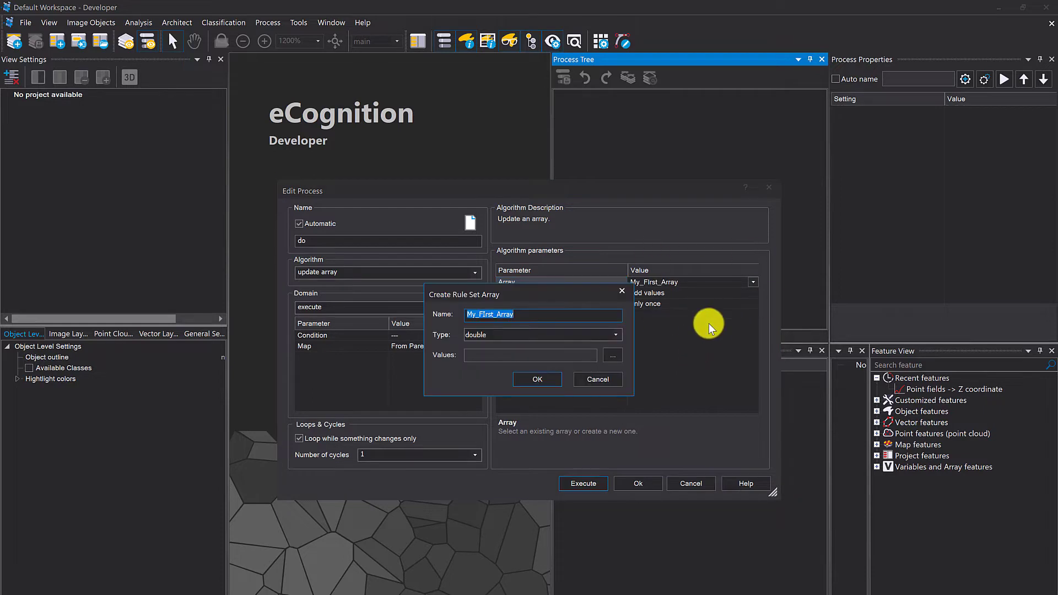
pyautogui.click(510, 334)
pyautogui.click(535, 312)
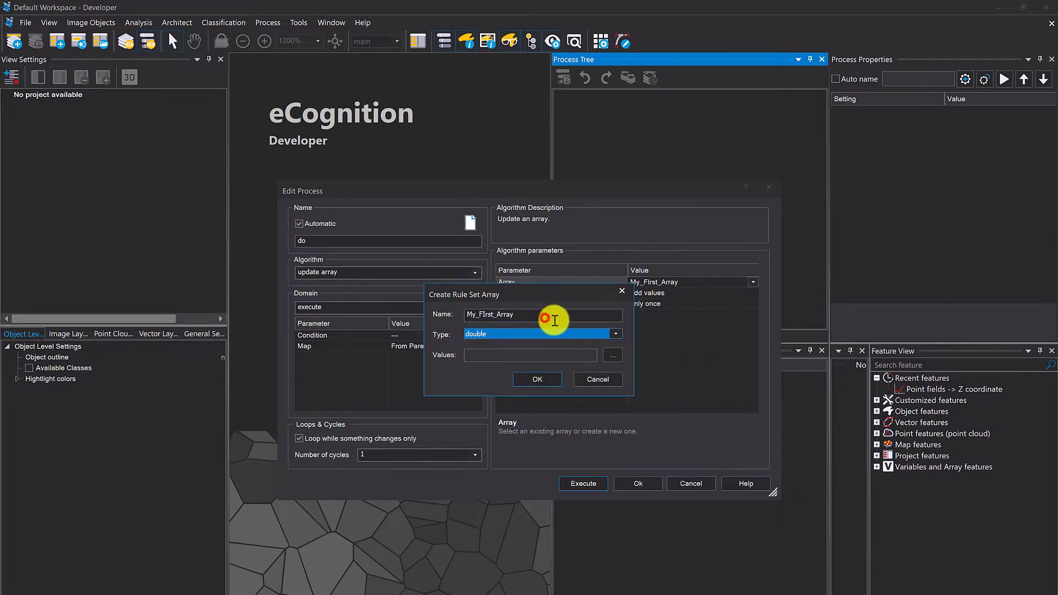
pyautogui.click(484, 314)
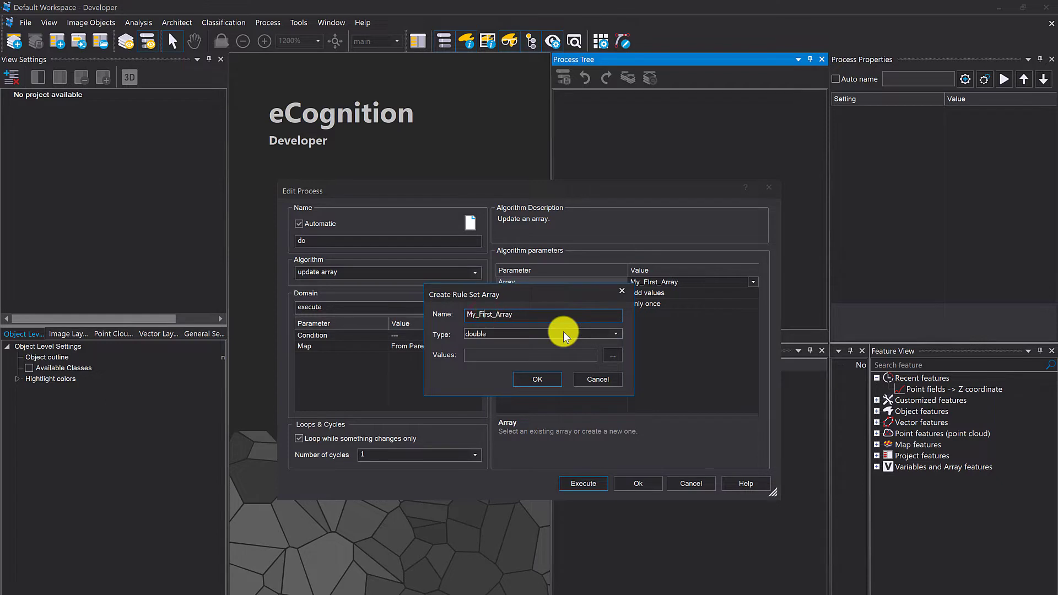
pyautogui.click(616, 340)
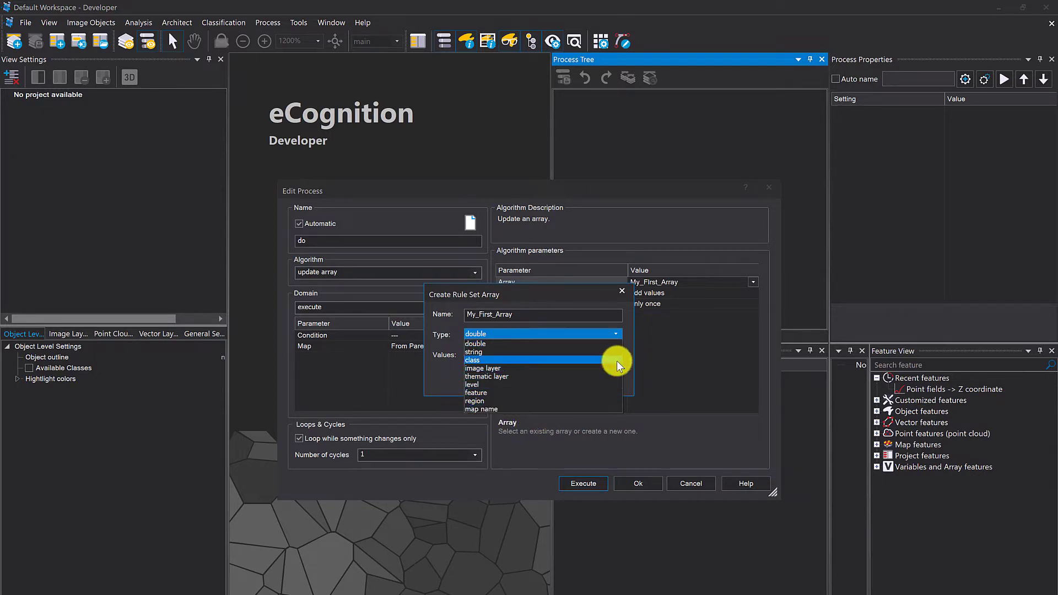
pyautogui.click(505, 344)
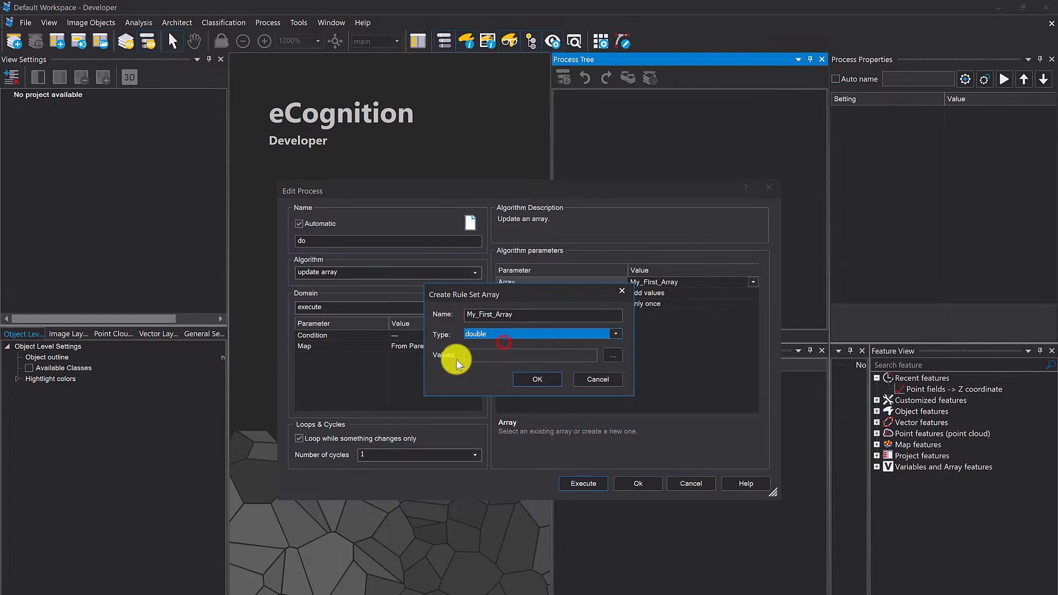
# - Give the new array the initial values 1, 2, 56, 6 and 4
pyautogui.click(609, 356)
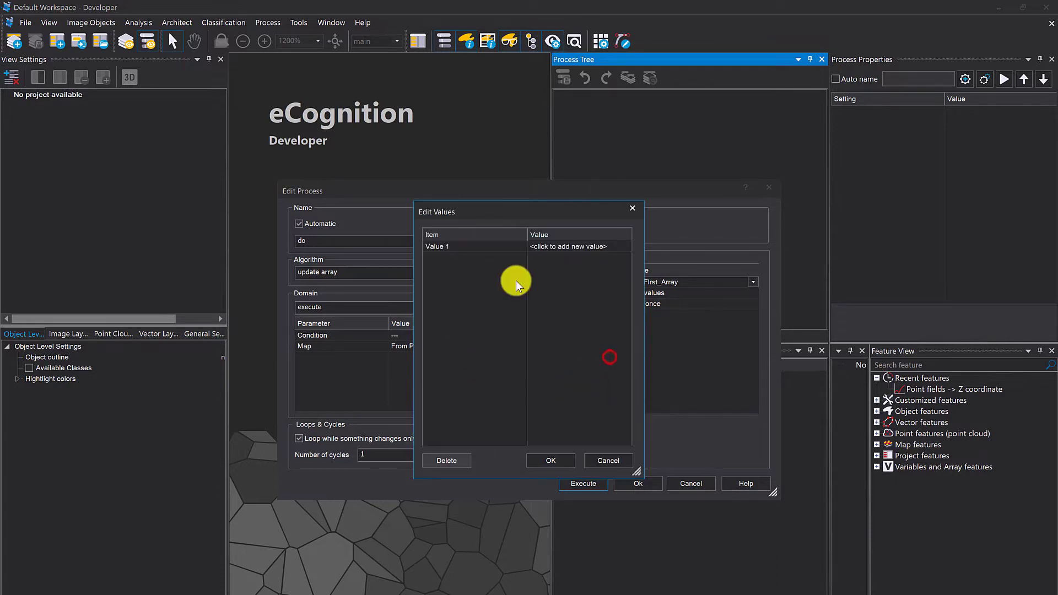
pyautogui.click(551, 248)
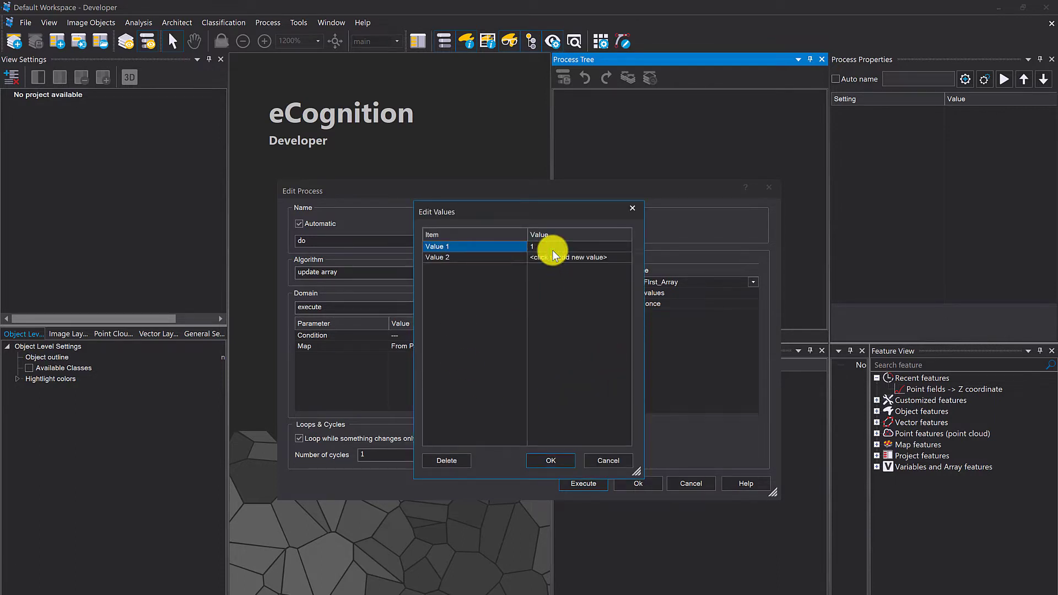
pyautogui.write('1')
pyautogui.click(551, 256)
pyautogui.write('2')
pyautogui.click(561, 296)
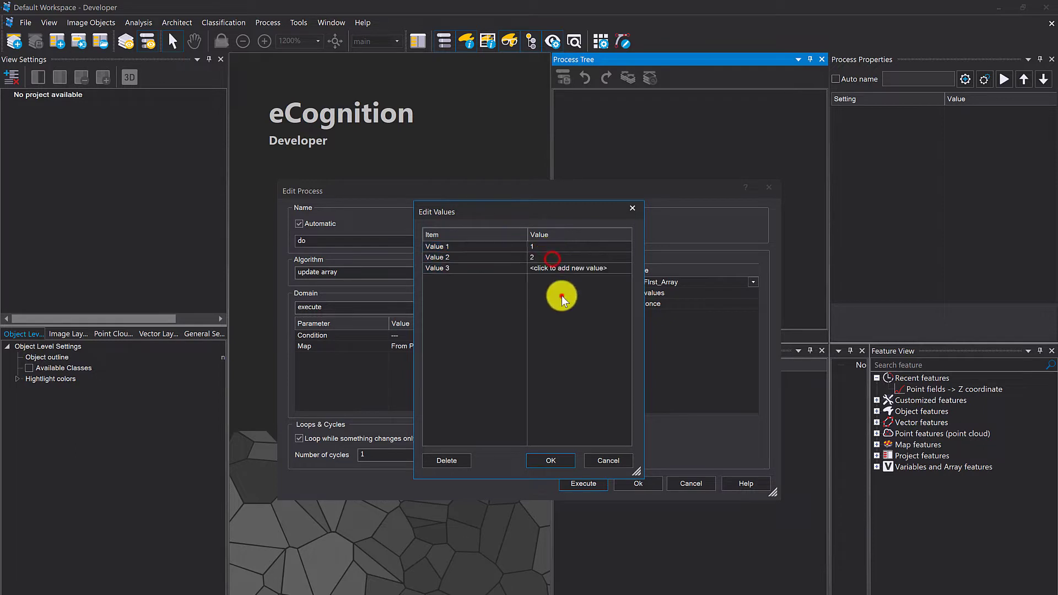
pyautogui.click(548, 268)
pyautogui.write('56')
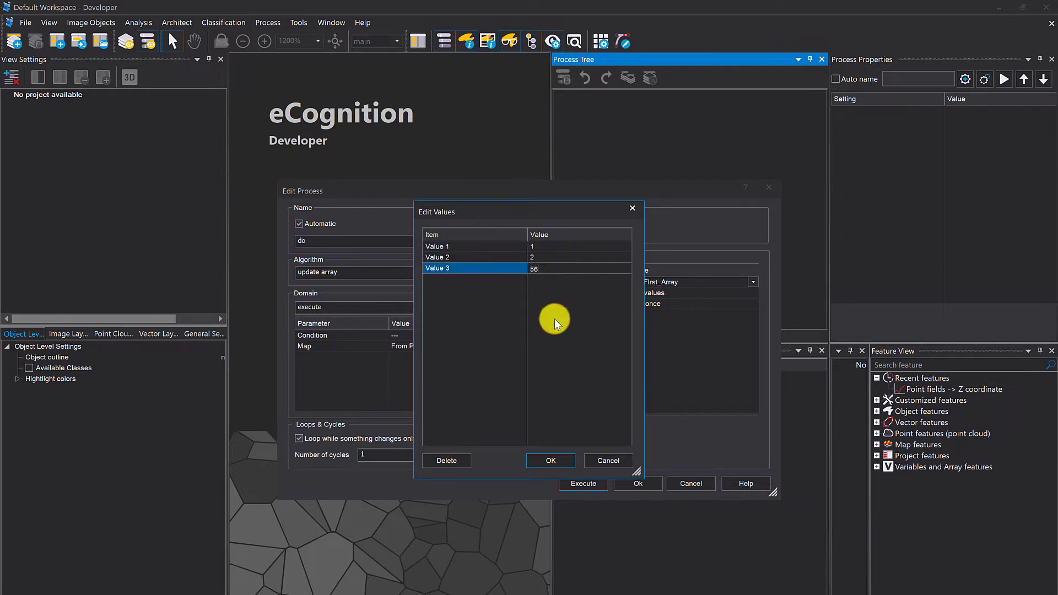
pyautogui.click(558, 322)
pyautogui.click(548, 279)
pyautogui.write('6')
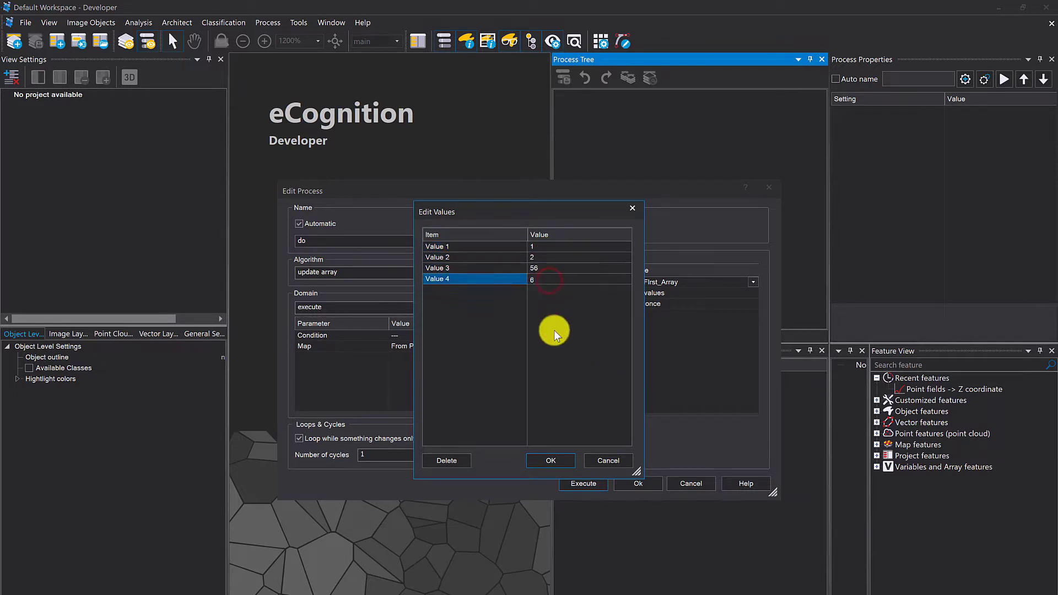
pyautogui.click(555, 328)
pyautogui.click(558, 293)
pyautogui.write('4')
pyautogui.click(560, 345)
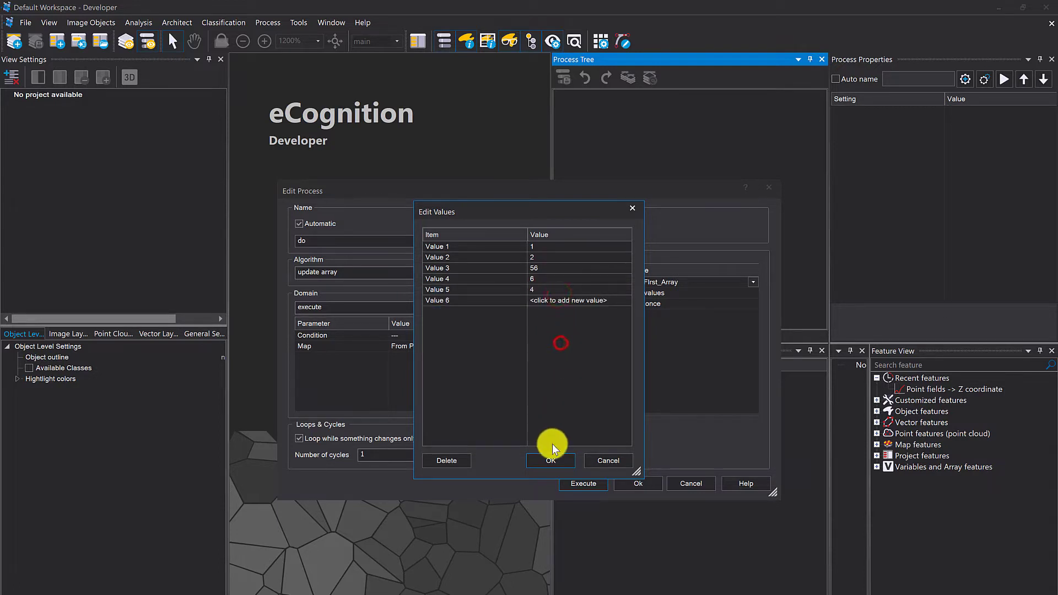
pyautogui.click(552, 458)
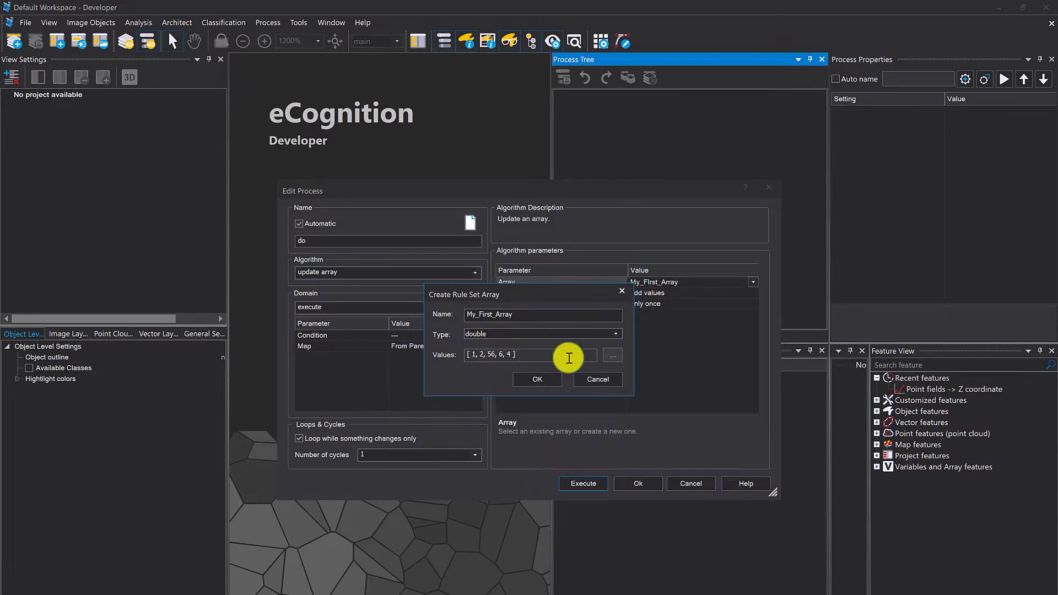
# - Execute the update array process with the newly created array and widen the process properties area
pyautogui.click(550, 380)
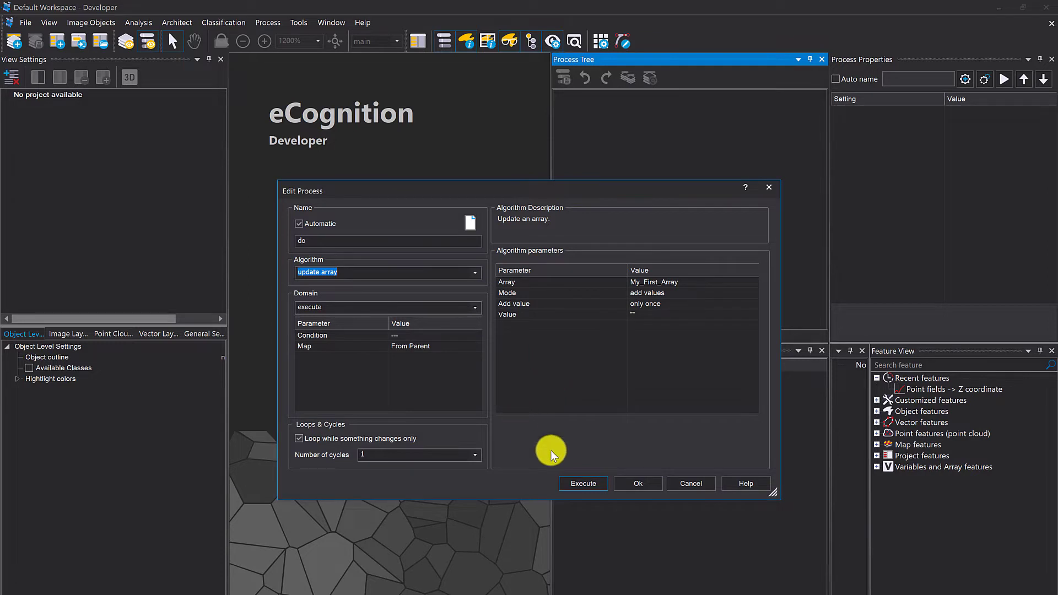
pyautogui.click(580, 485)
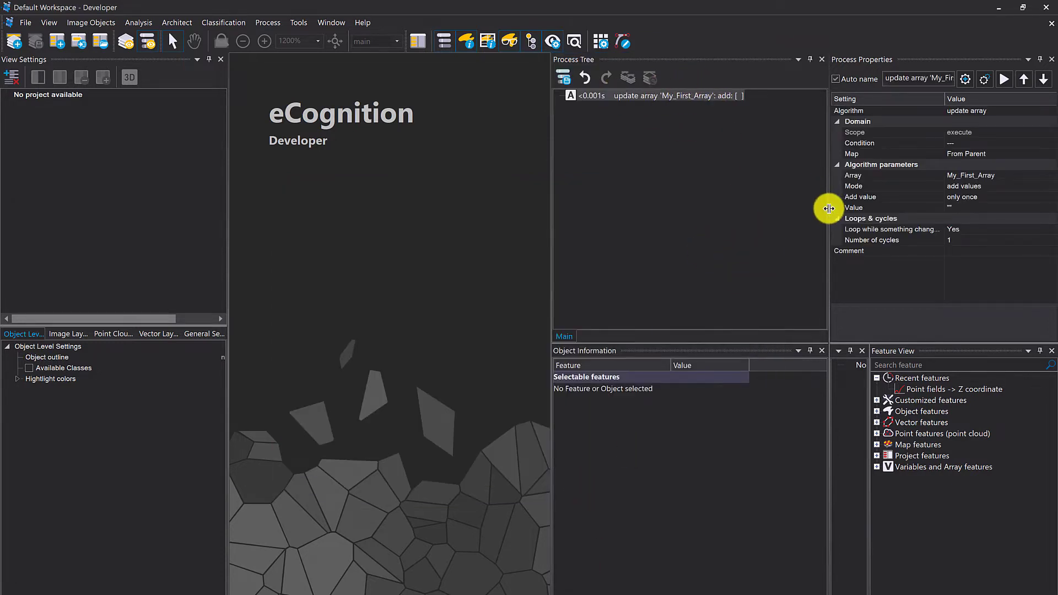
pyautogui.moveTo(829, 208); pyautogui.dragTo(696, 217)
# - Start selecting features to display in the object information and search the available features for "array"
pyautogui.rightClick(527, 417)
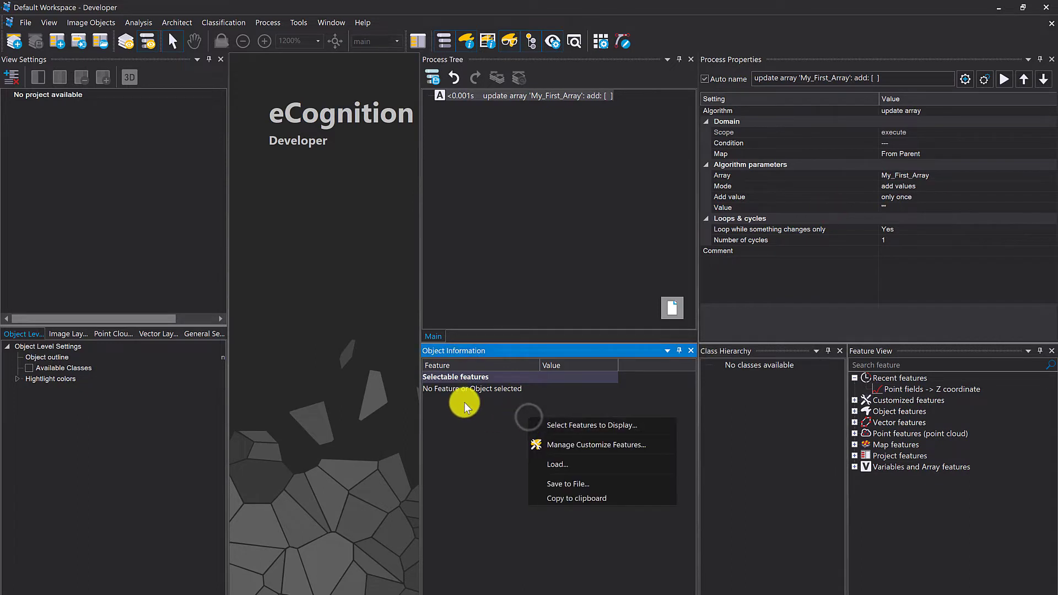
pyautogui.click(570, 425)
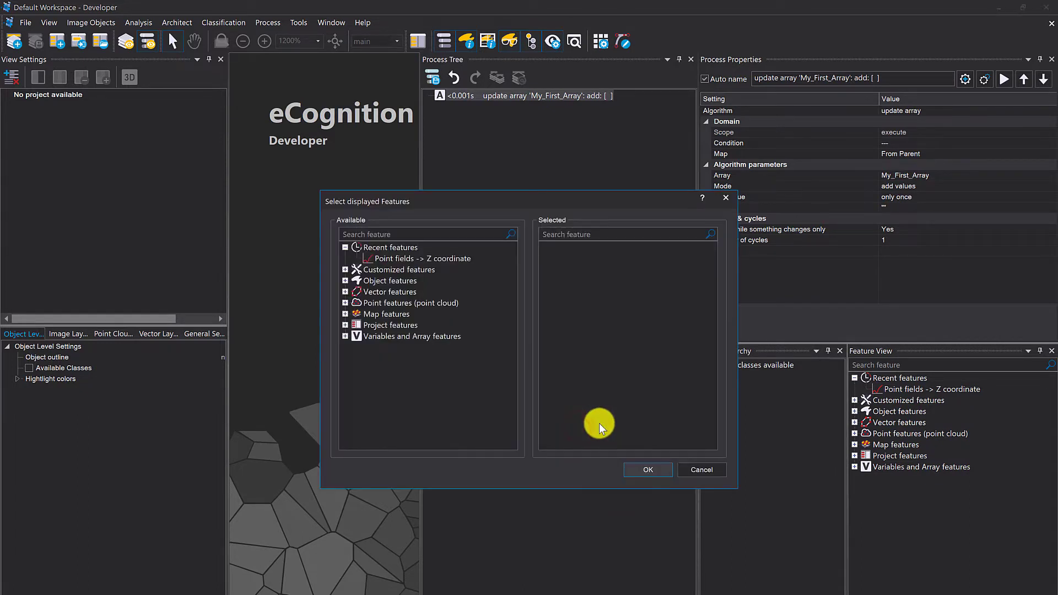
pyautogui.write('arry')
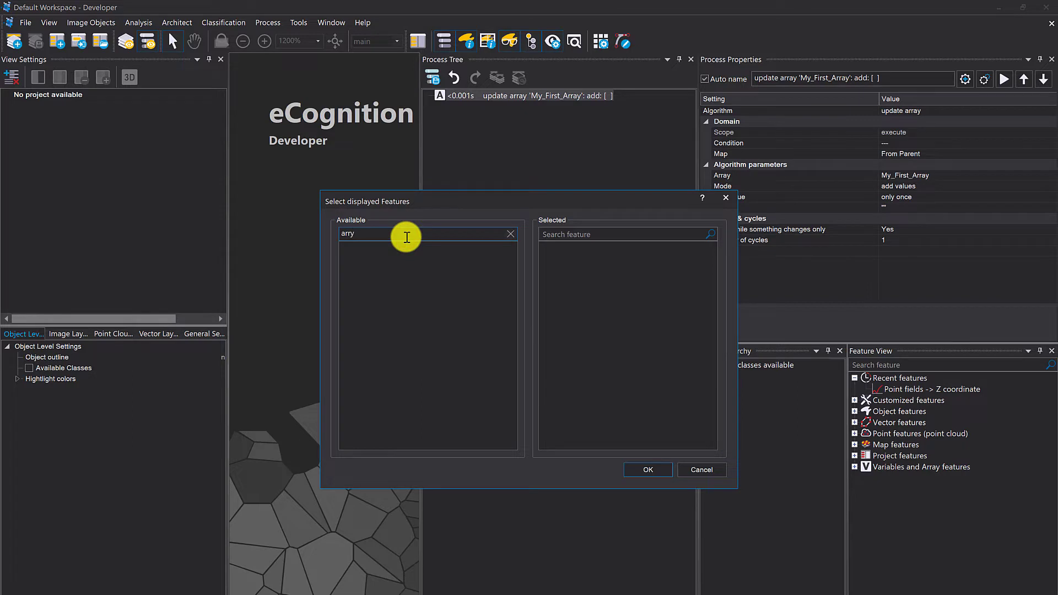
pyautogui.press('BackSpace')
pyautogui.write('a<')
pyautogui.press('BackSpace')
pyautogui.write('y')
pyautogui.scroll(-5, 406, 359)
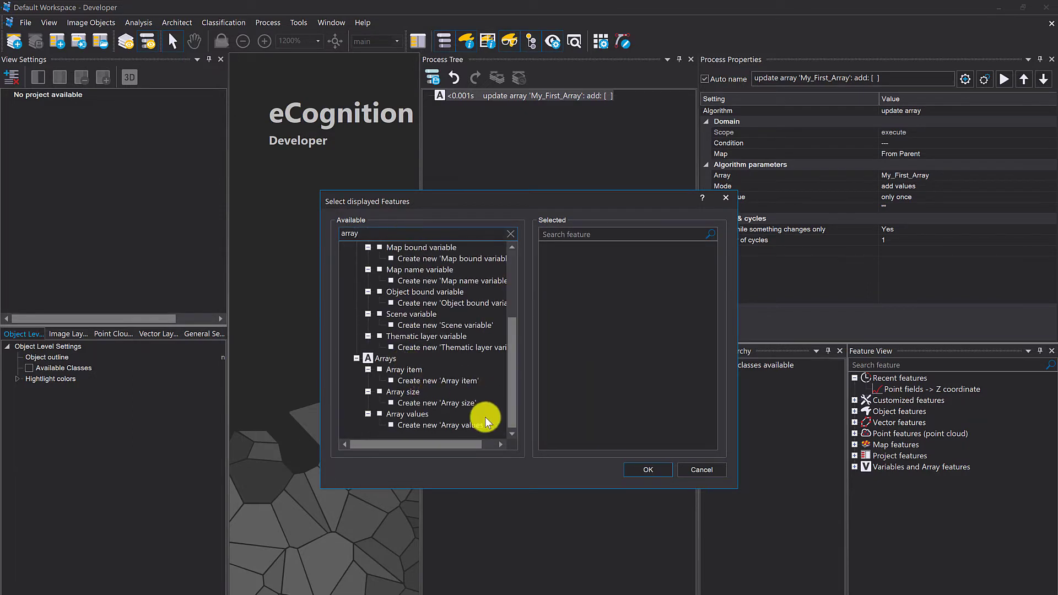
# - Create an Array values feature for My_First_Array and display it in the object information
pyautogui.doubleClick(434, 426)
pyautogui.click(617, 281)
pyautogui.click(617, 282)
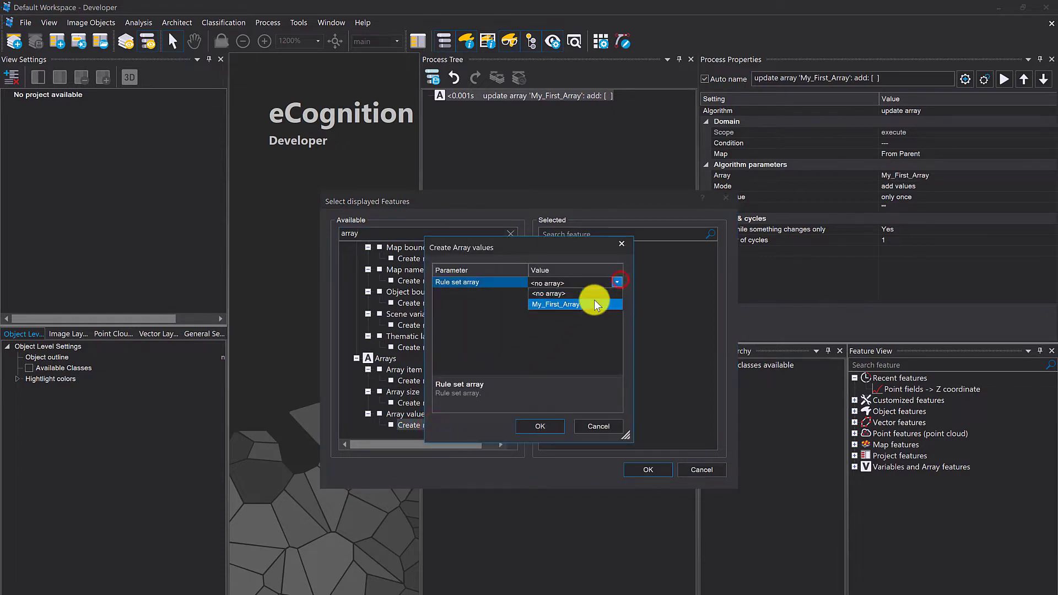
pyautogui.click(596, 305)
pyautogui.click(552, 423)
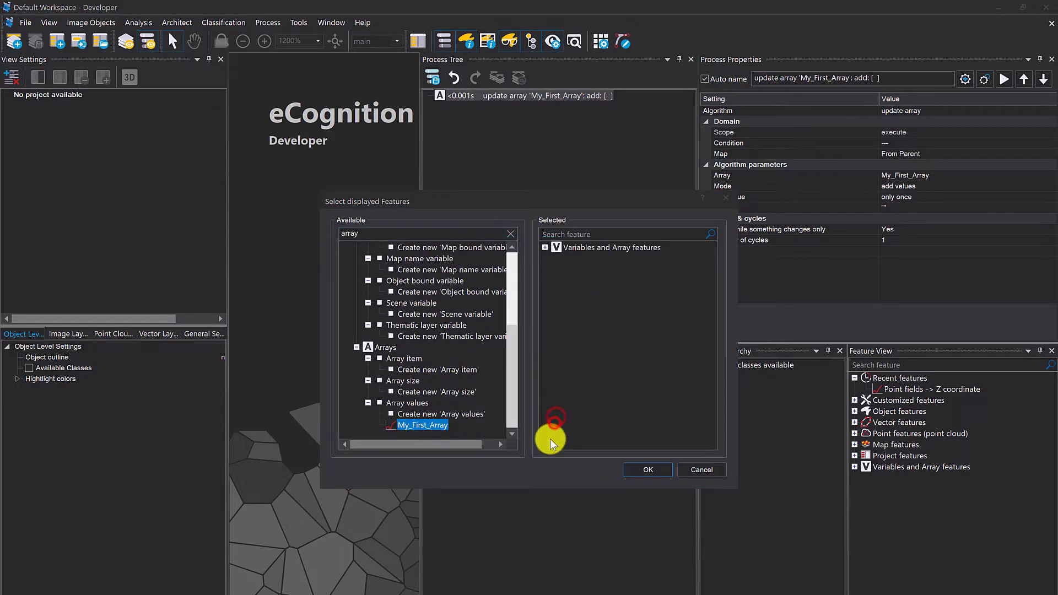
pyautogui.click(641, 468)
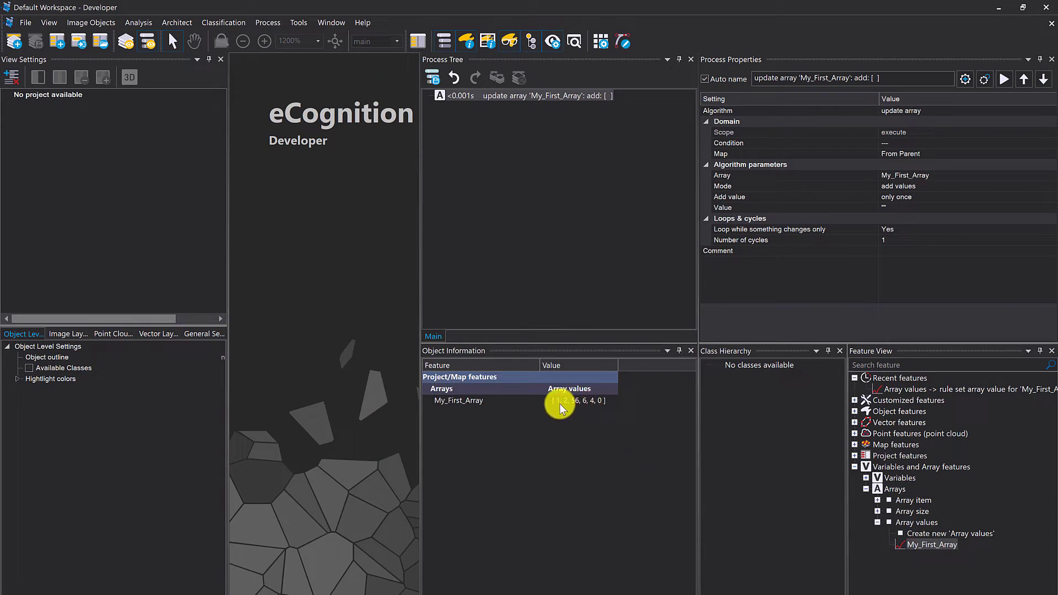
# - Duplicate the update array process and execute the copy in sort mode with ascending order
pyautogui.click(520, 218)
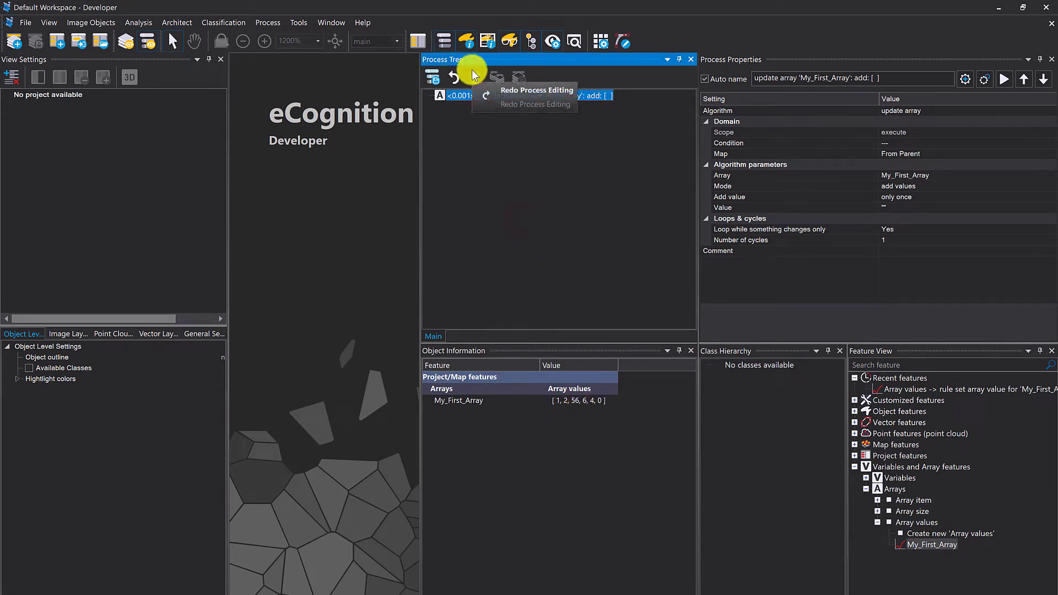
pyautogui.hotkey('ctrl', 'v')
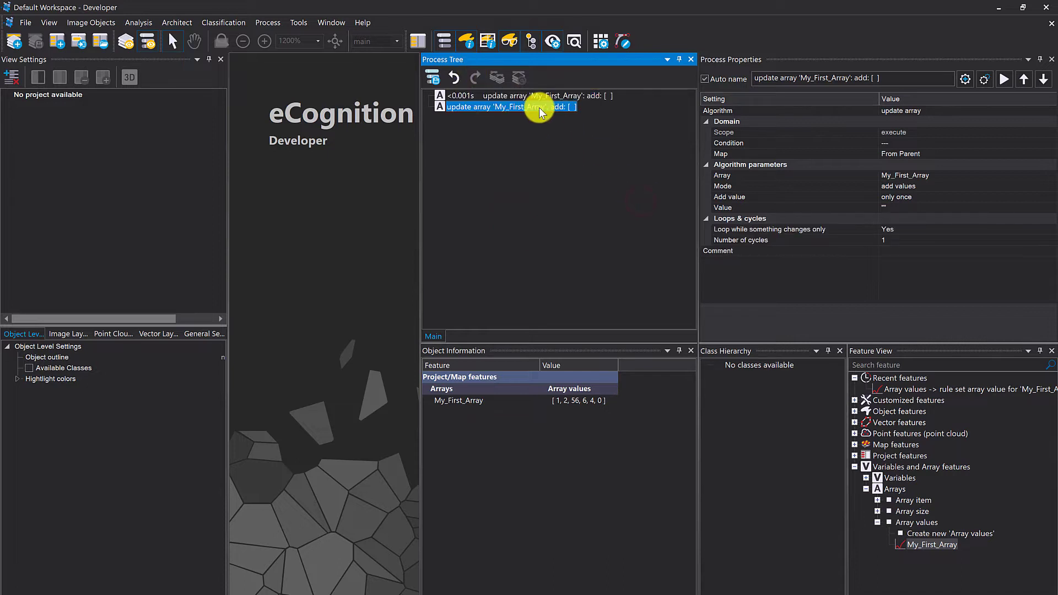
pyautogui.doubleClick(539, 109)
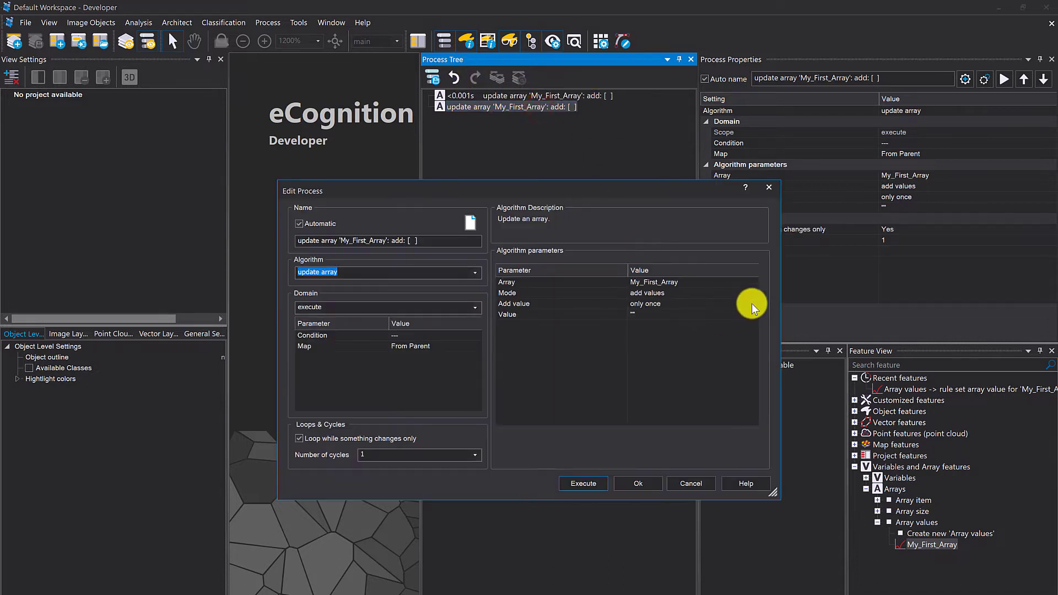
pyautogui.click(752, 295)
pyautogui.click(752, 294)
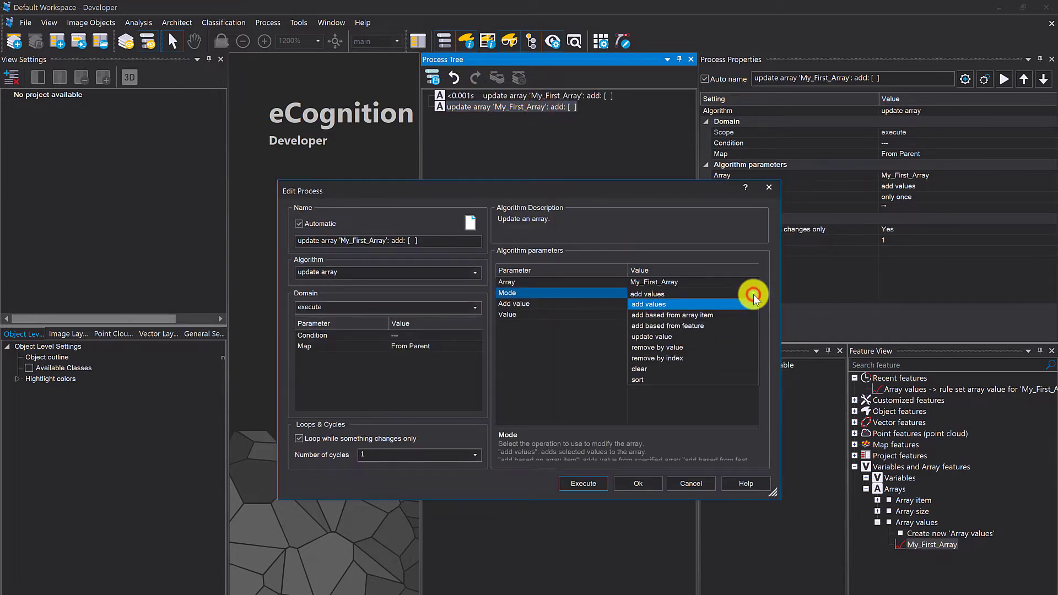
pyautogui.click(673, 380)
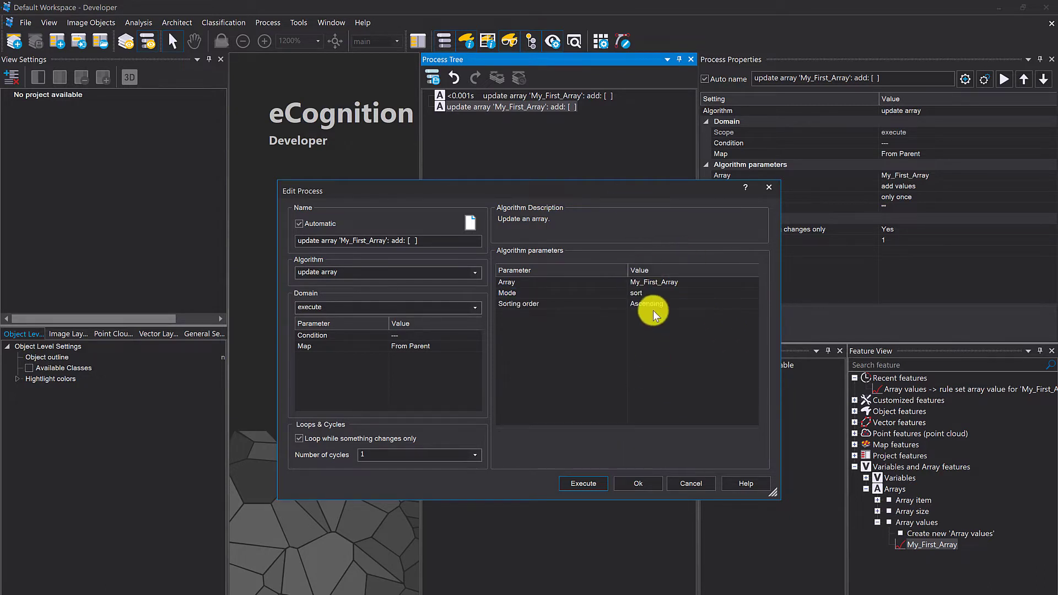
pyautogui.click(594, 479)
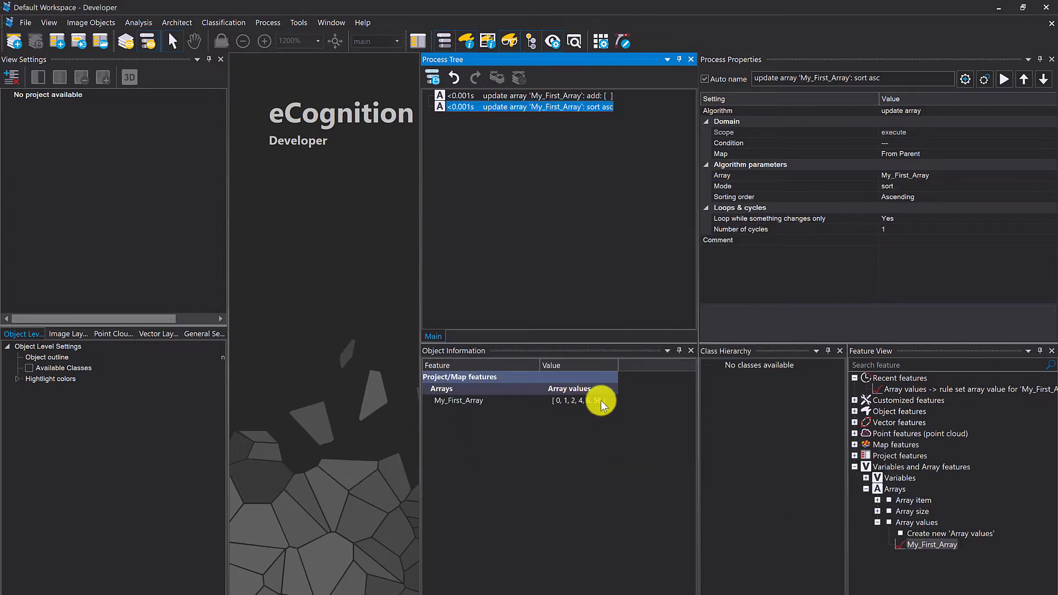
# - Change the second update array process to the clear mode and execute it on My_First_Array
pyautogui.doubleClick(526, 108)
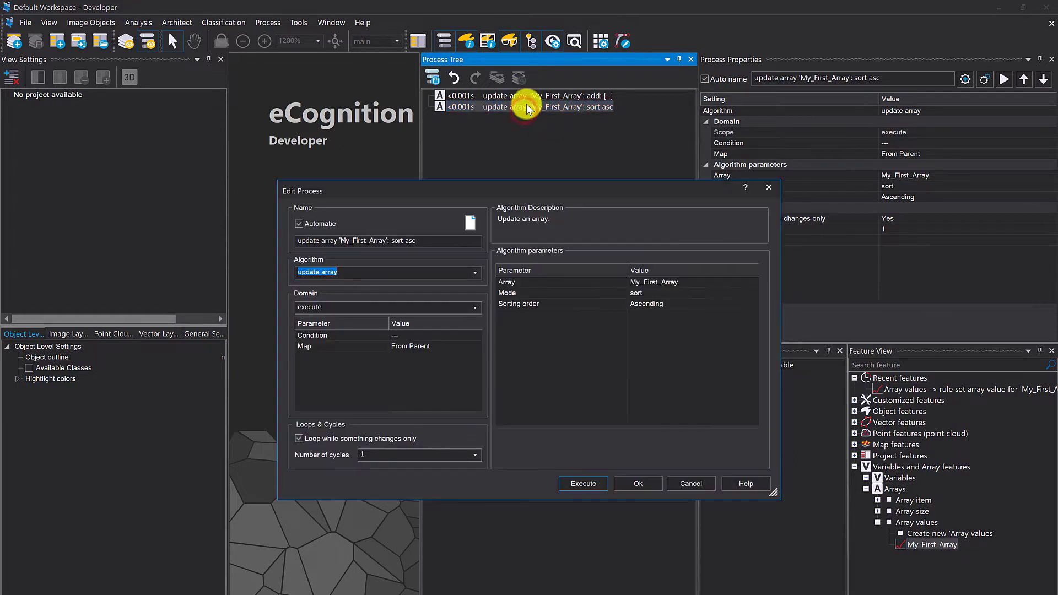
pyautogui.click(749, 289)
pyautogui.click(663, 368)
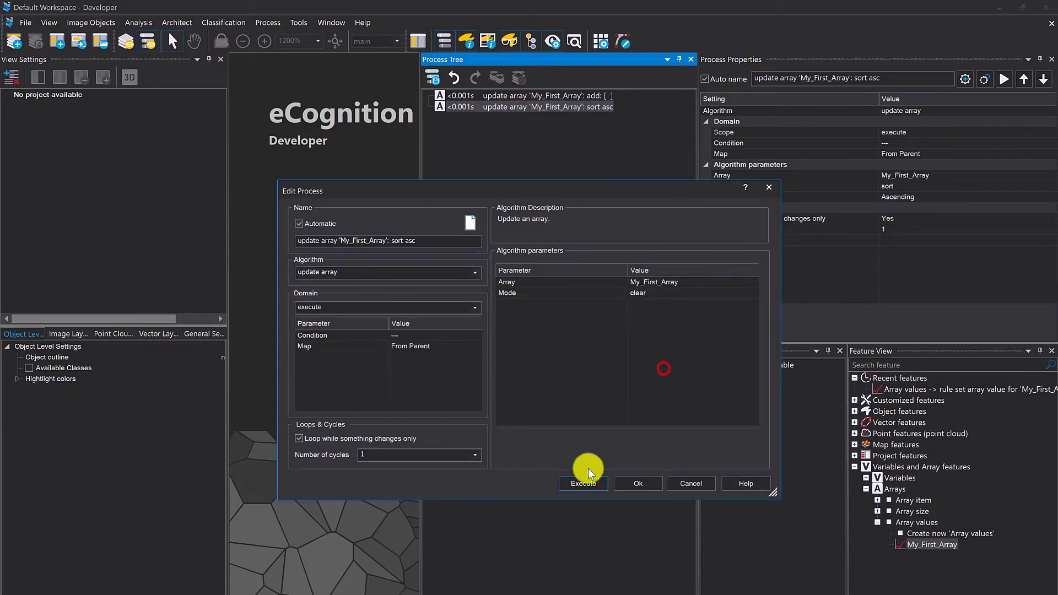
pyautogui.click(593, 484)
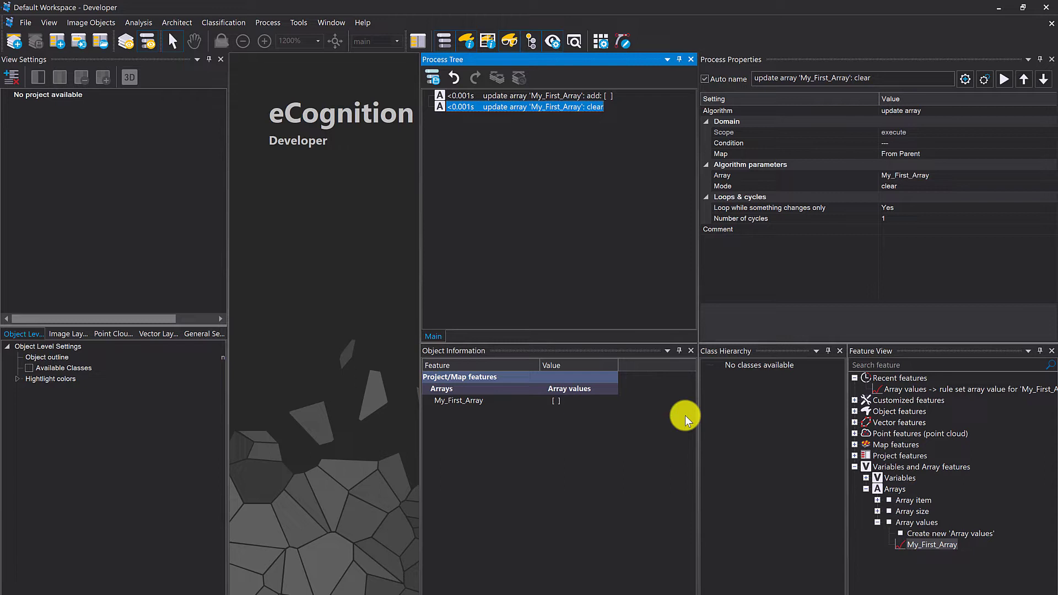
# - Open the array manager for the rule set
pyautogui.click(597, 298)
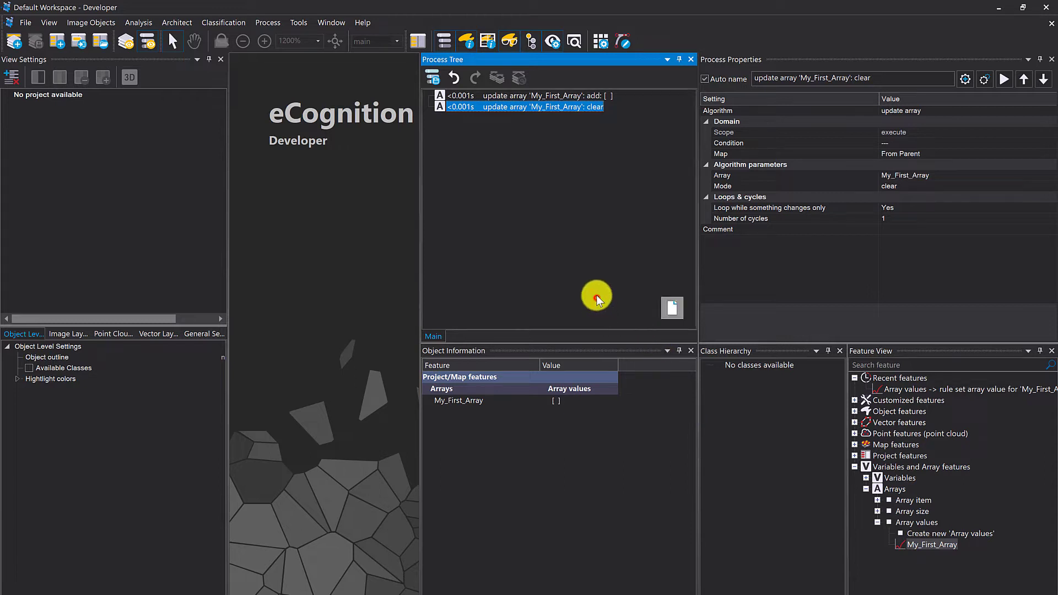
pyautogui.click(267, 22)
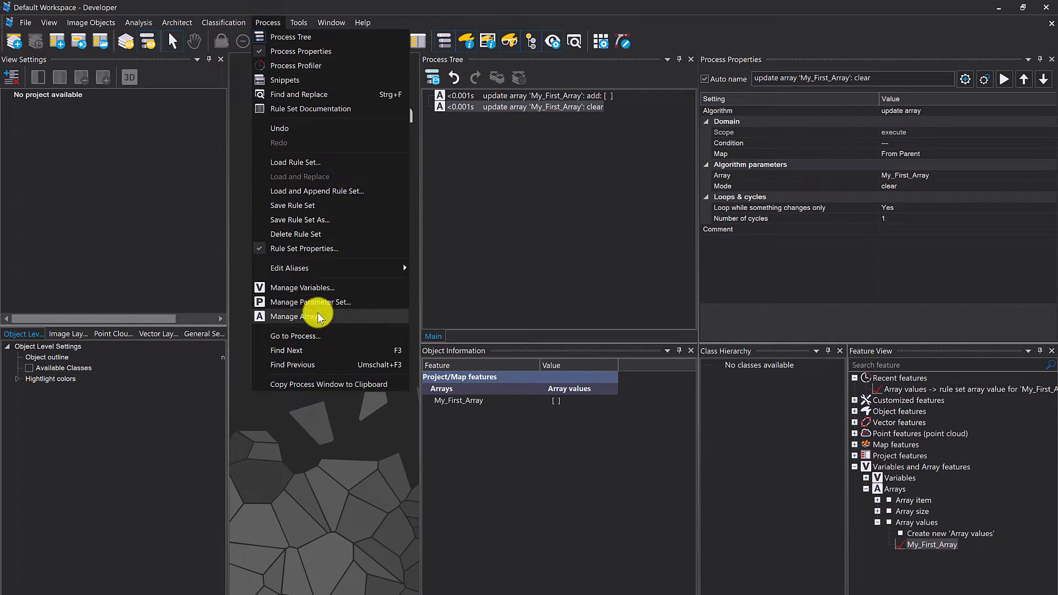
pyautogui.click(335, 316)
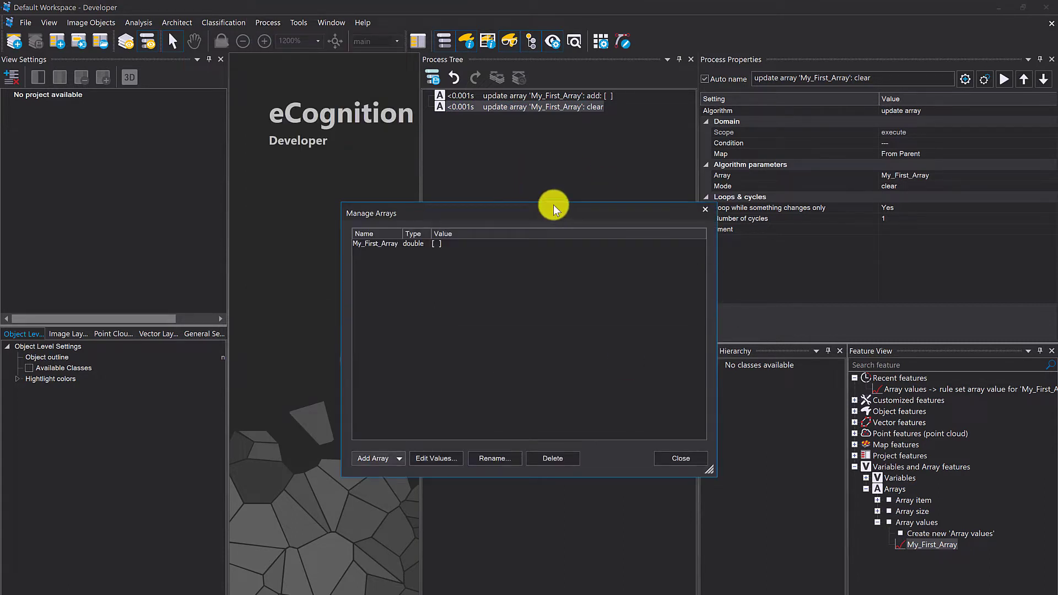
# - Add a string array named My_FIrst_string_Array to the rule set without initial values
pyautogui.click(398, 458)
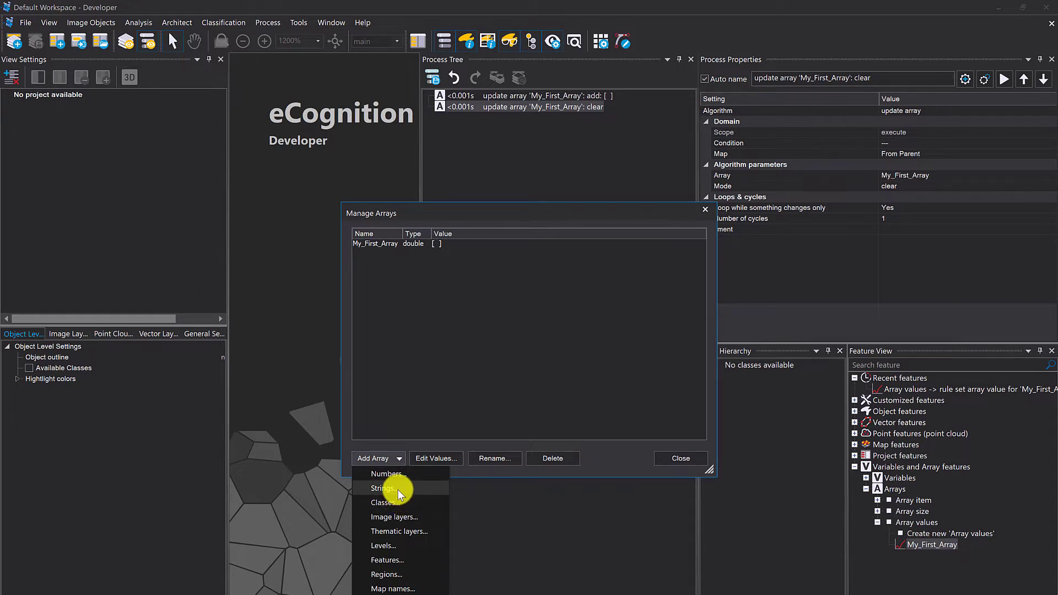
pyautogui.click(398, 489)
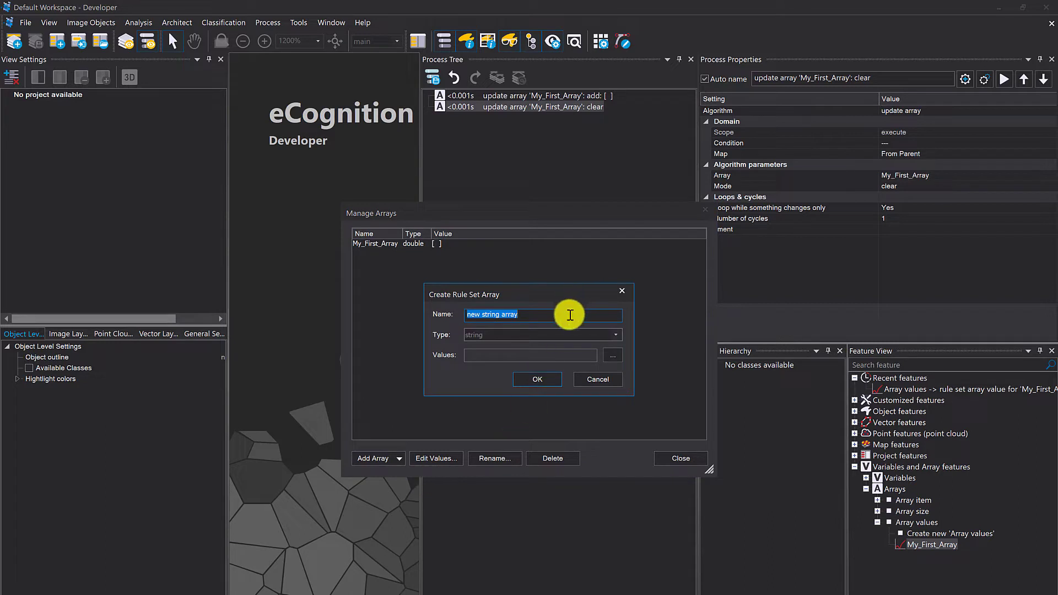
pyautogui.click(477, 314)
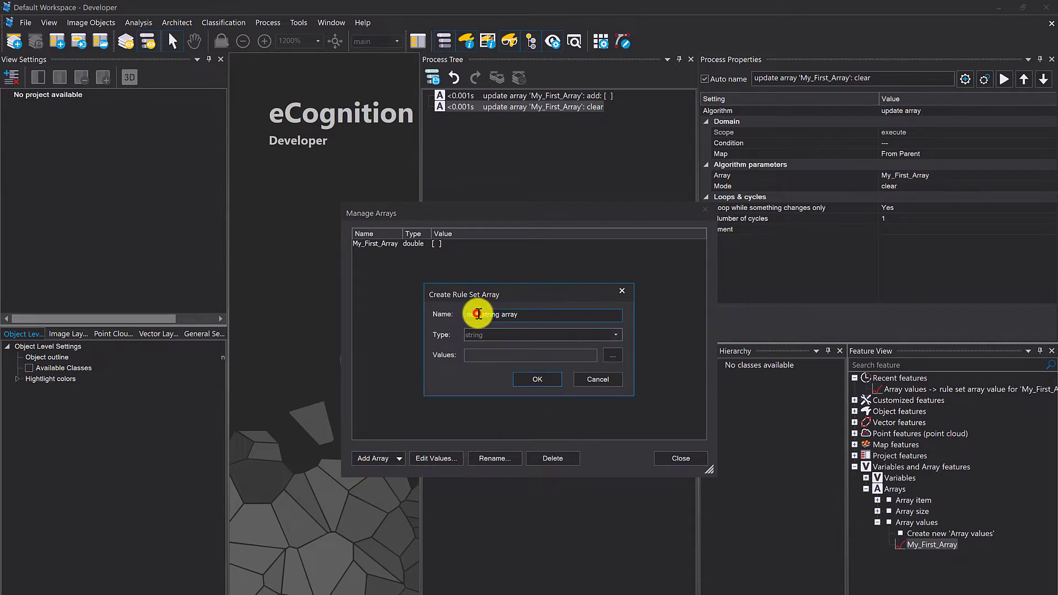
pyautogui.moveTo(480, 313); pyautogui.dragTo(465, 314)
pyautogui.write('M')
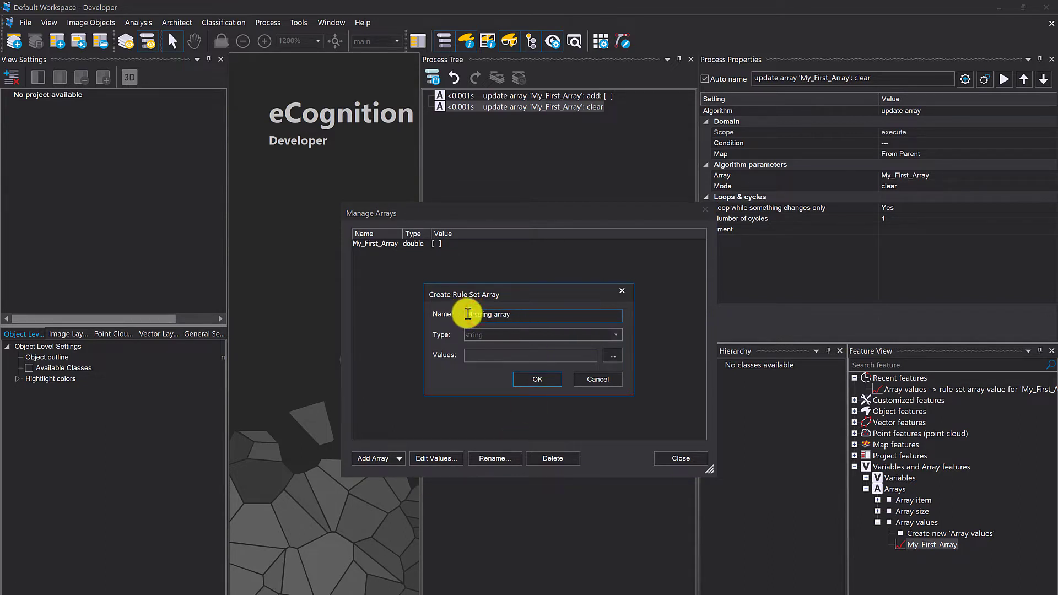
pyautogui.write('y_First_')
pyautogui.press('Delete')
pyautogui.press('Delete')
pyautogui.press('BackSpace')
pyautogui.write('_A')
pyautogui.click(548, 381)
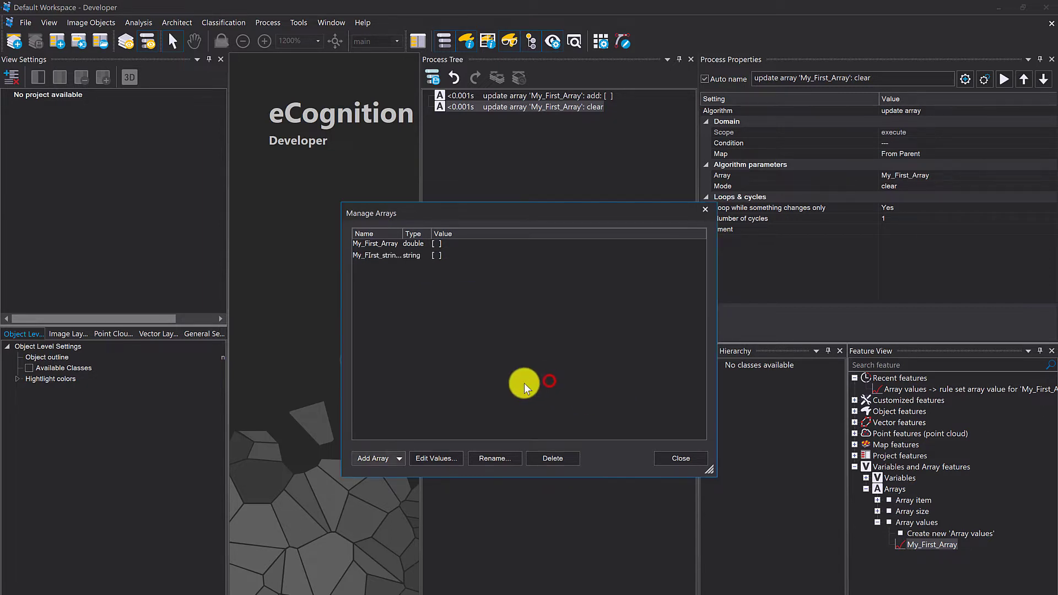
# - Edit the string array's values, adding aaa, sss, bbb and asdasfdavd
pyautogui.click(412, 255)
pyautogui.click(406, 243)
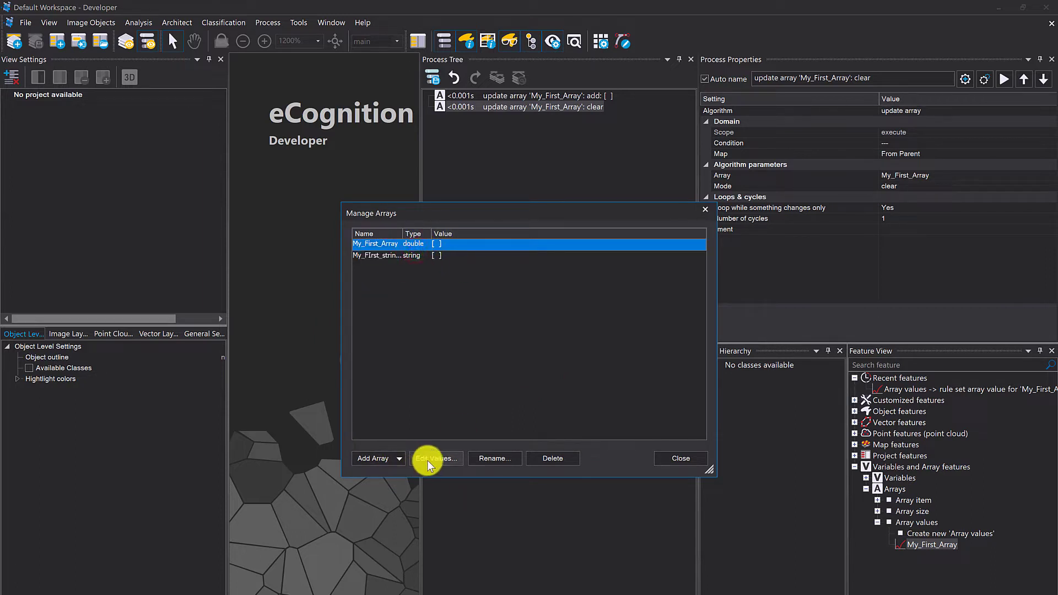
pyautogui.click(408, 254)
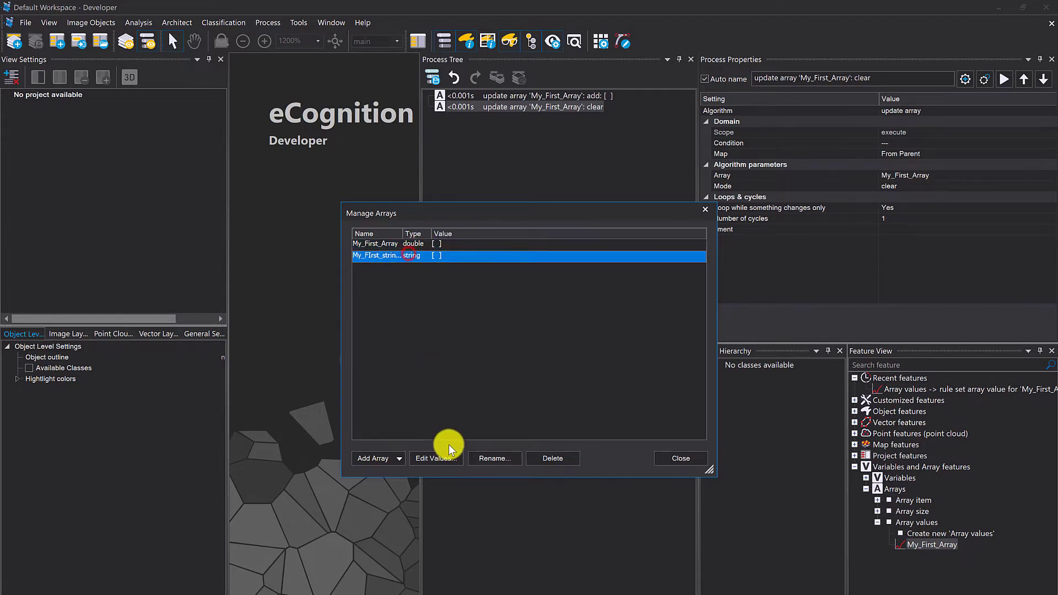
pyautogui.click(448, 458)
pyautogui.click(564, 246)
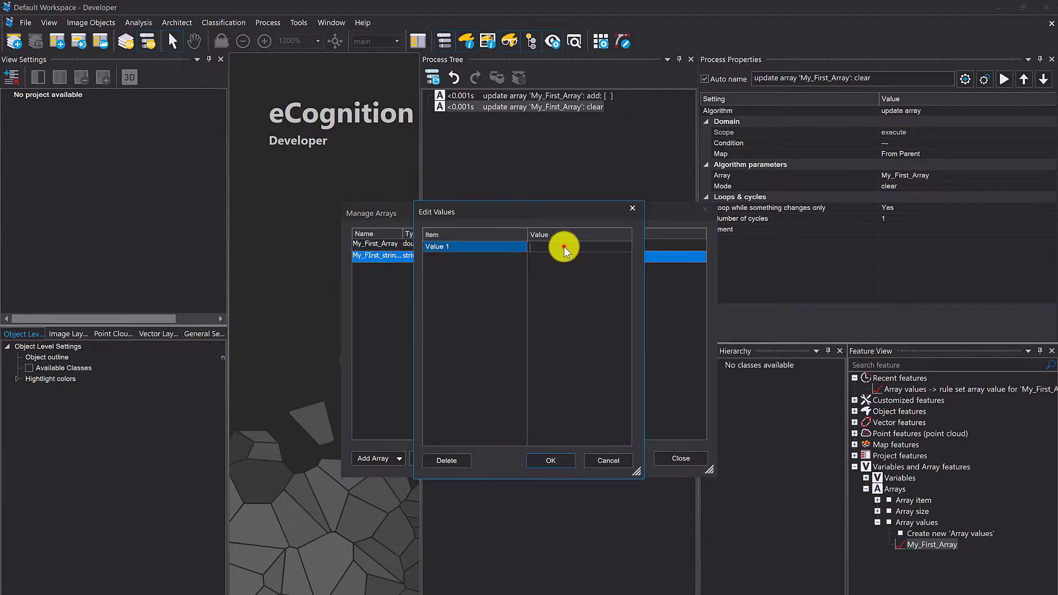
pyautogui.write('aaa')
pyautogui.click(560, 257)
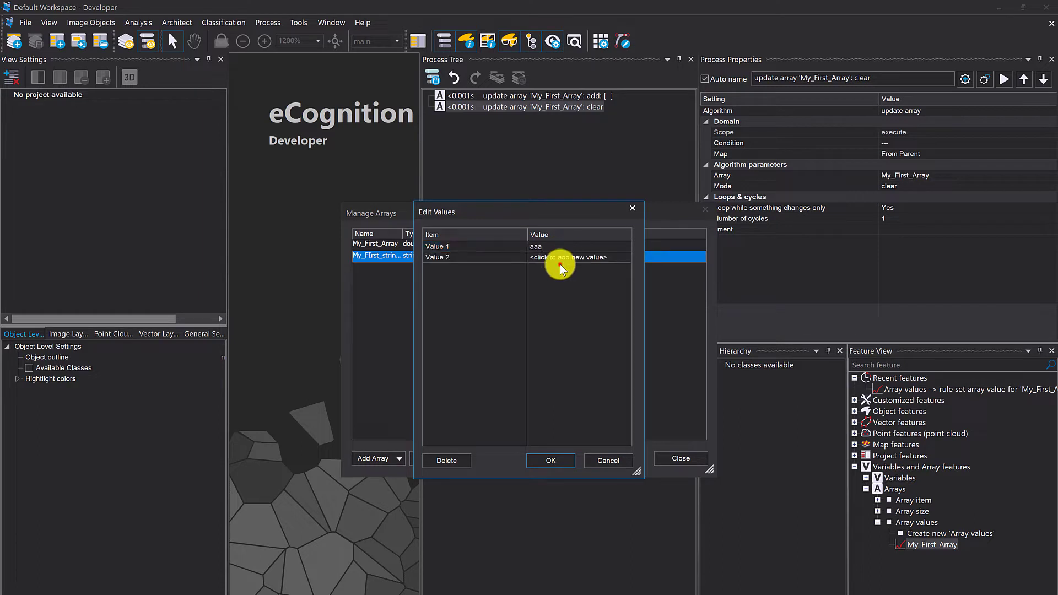
pyautogui.write('sss')
pyautogui.click(549, 292)
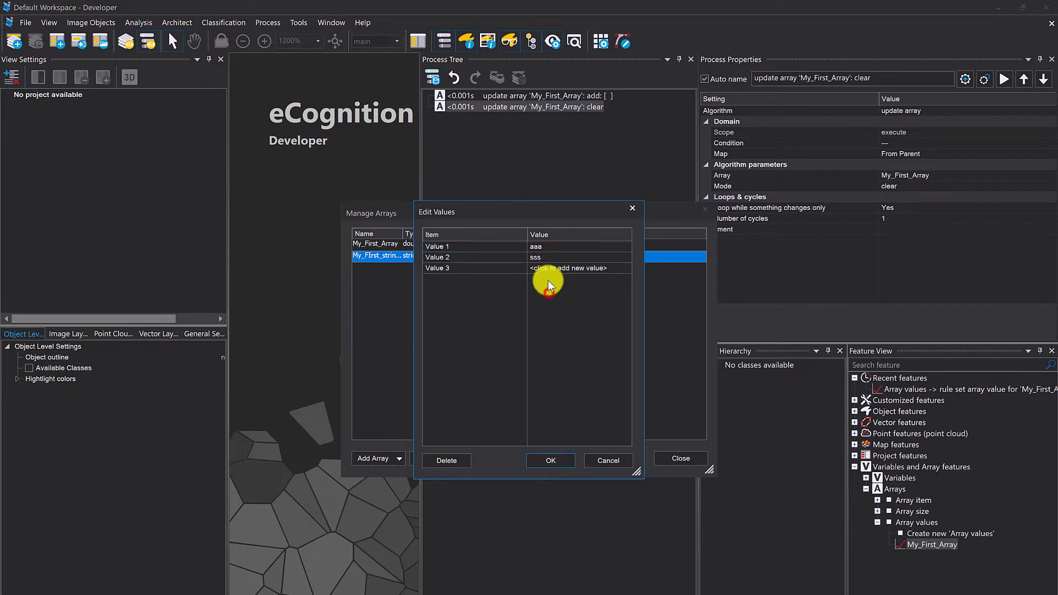
pyautogui.click(544, 268)
pyautogui.write('bbb')
pyautogui.click(546, 299)
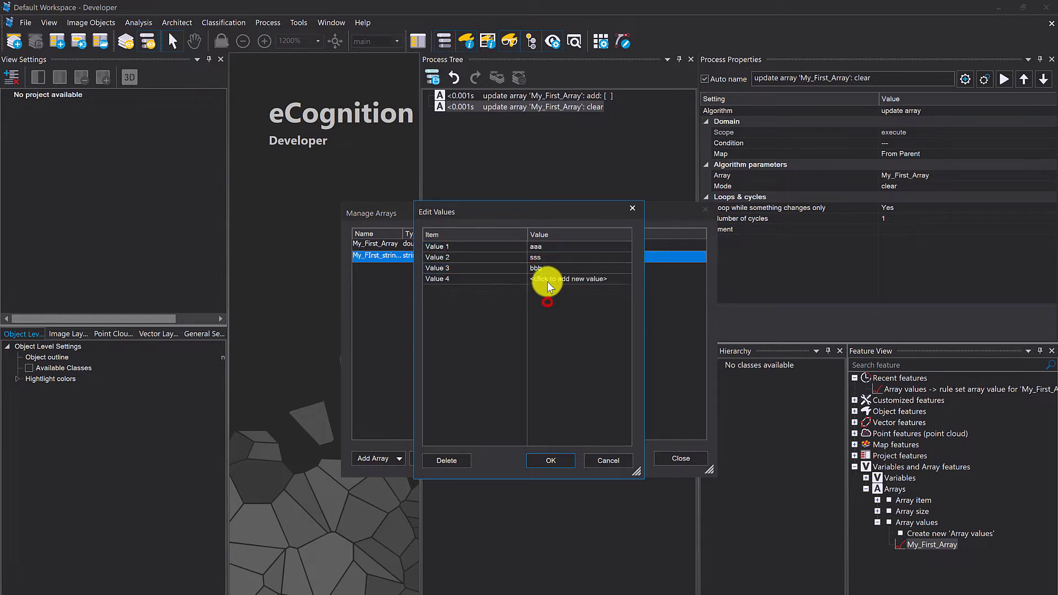
pyautogui.click(556, 279)
pyautogui.write('asdasfdavd')
pyautogui.click(549, 342)
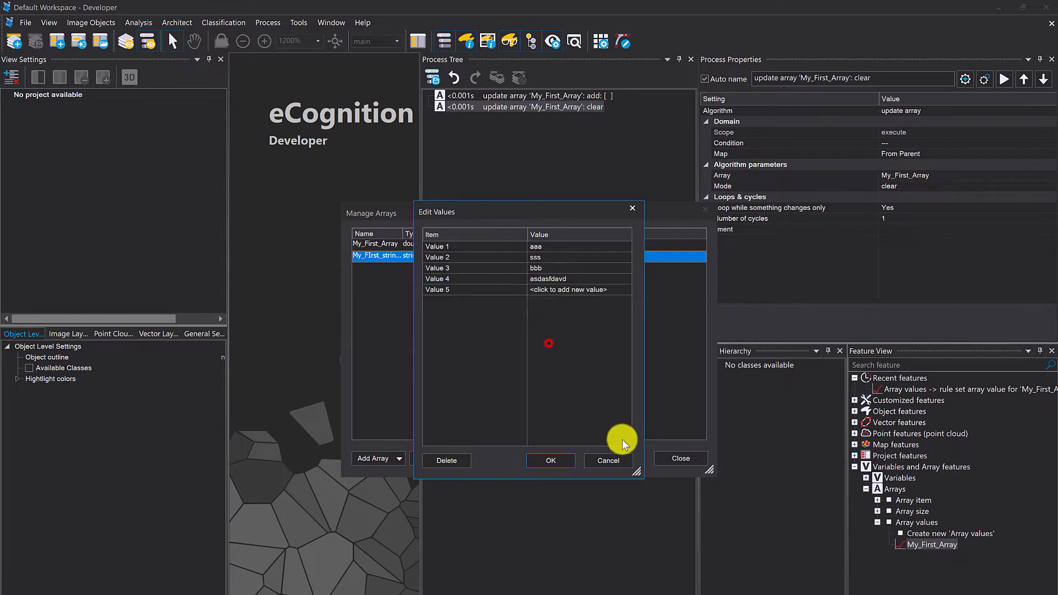
pyautogui.click(551, 460)
# - Add the values 342, 231, 64364563, 12 and 3 to My_First_Array and close the array manager
pyautogui.doubleClick(451, 244)
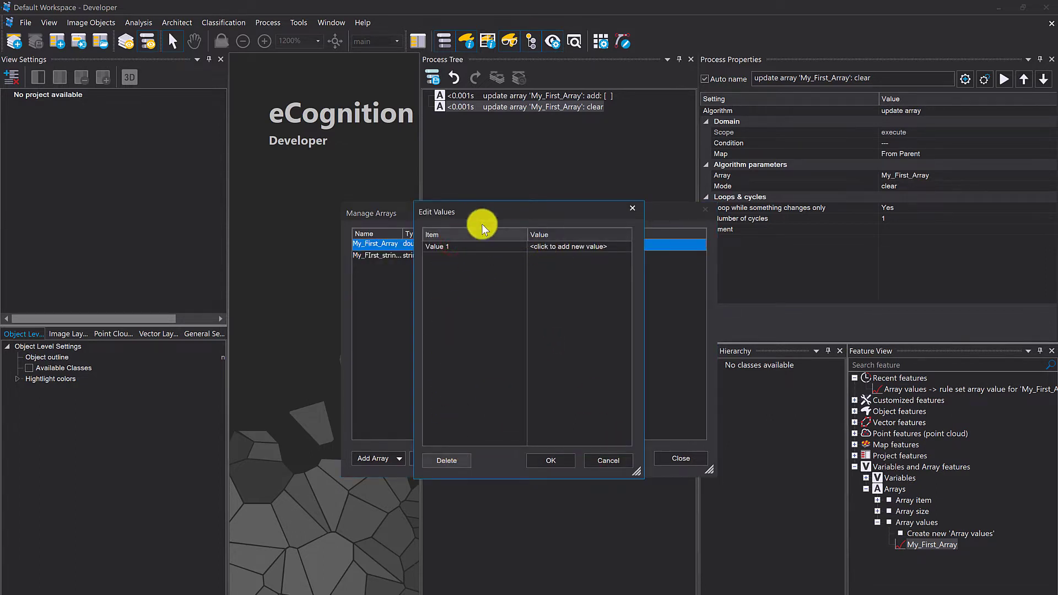
pyautogui.click(560, 247)
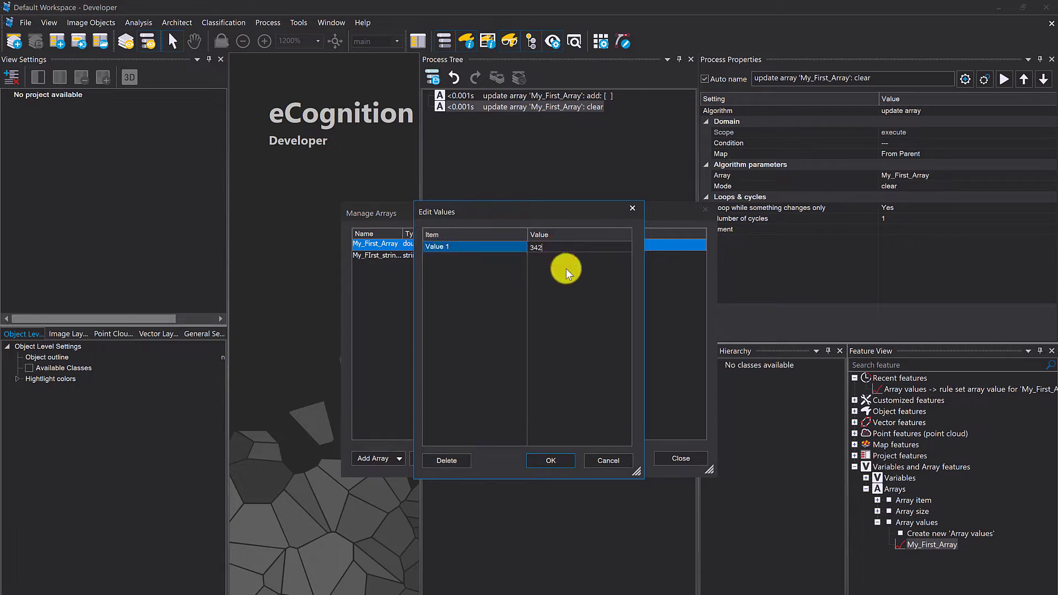
pyautogui.click(551, 252)
pyautogui.write('231')
pyautogui.click(587, 286)
pyautogui.click(566, 268)
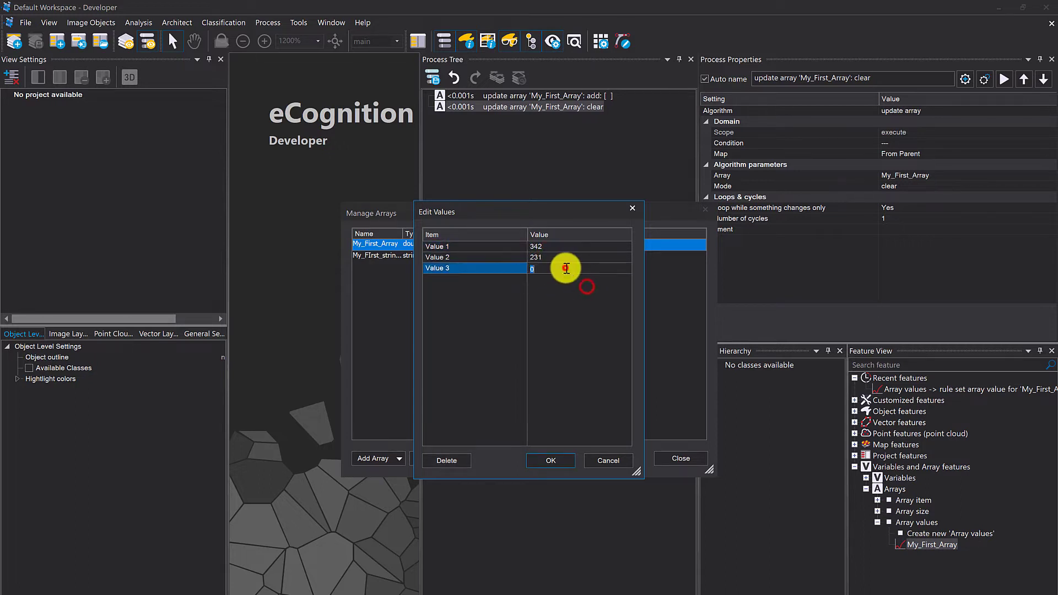
pyautogui.write('64364564')
pyautogui.click(579, 336)
pyautogui.click(561, 276)
pyautogui.write('12')
pyautogui.click(582, 321)
pyautogui.click(586, 287)
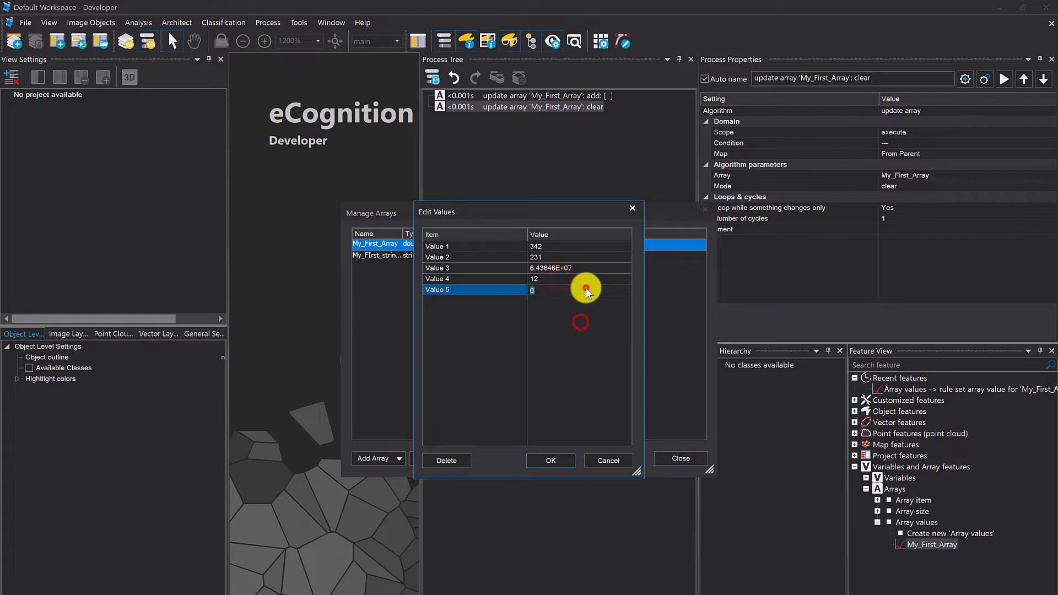
pyautogui.write('3')
pyautogui.click(580, 364)
pyautogui.click(554, 457)
pyautogui.click(552, 397)
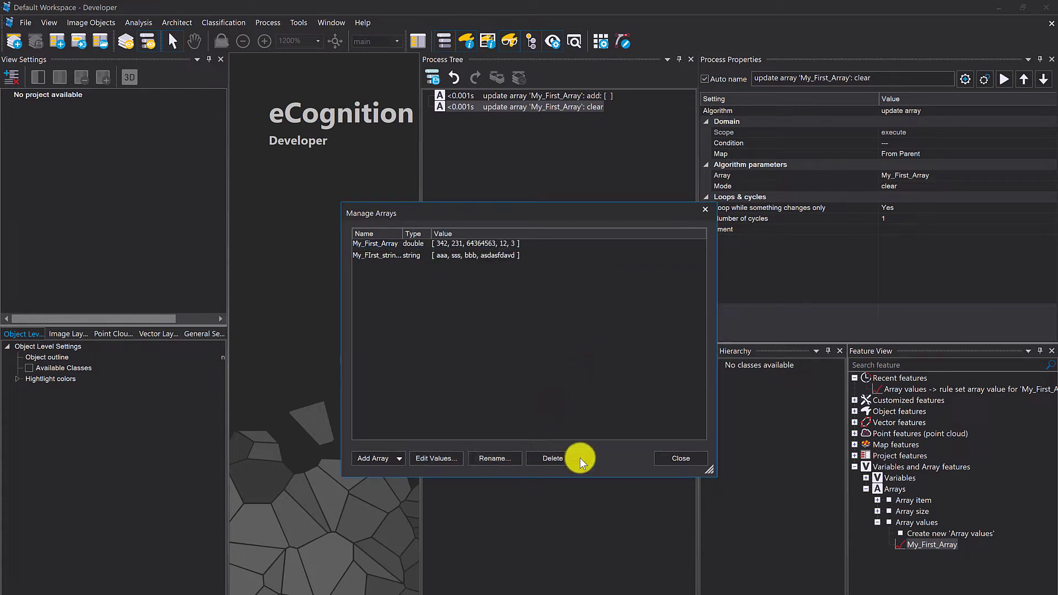
pyautogui.click(666, 458)
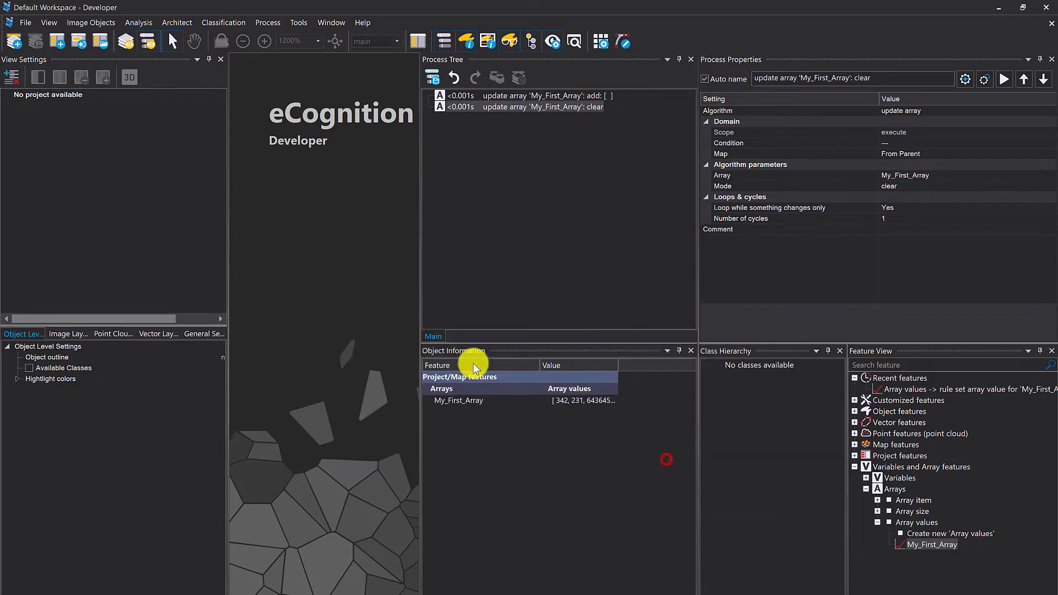
# - Create an Array values feature for My_FIrst_string_Array and display it in the object information
pyautogui.rightClick(540, 433)
pyautogui.click(553, 441)
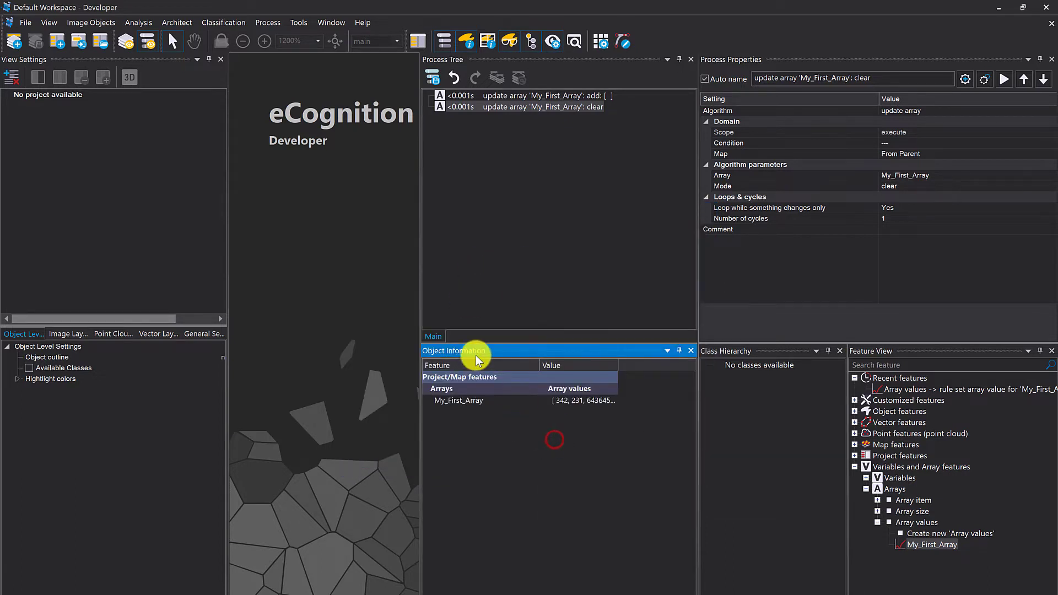
pyautogui.click(368, 235)
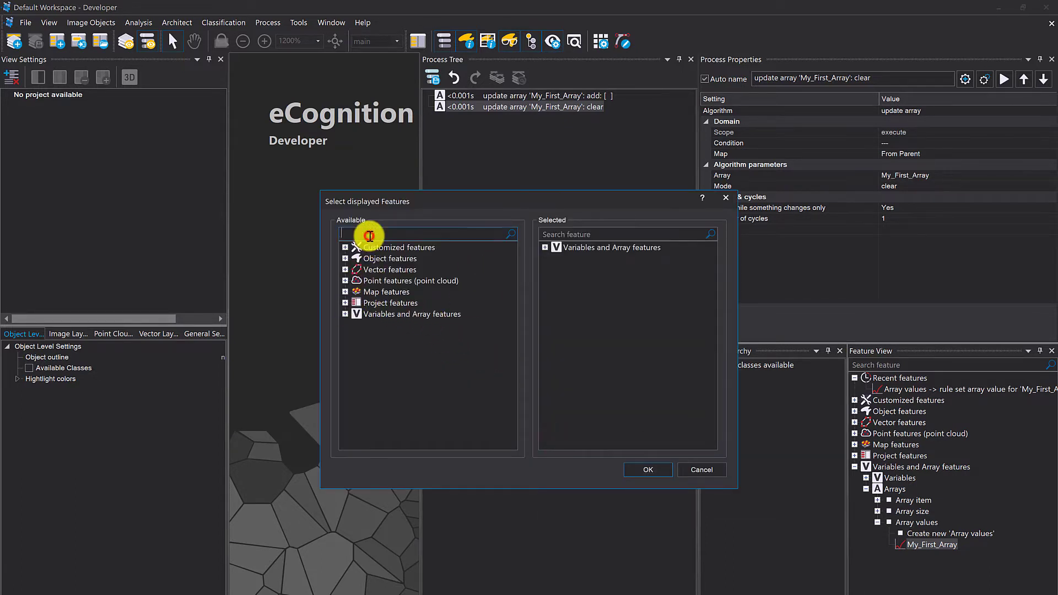
pyautogui.write('array')
pyautogui.scroll(-5, 398, 427)
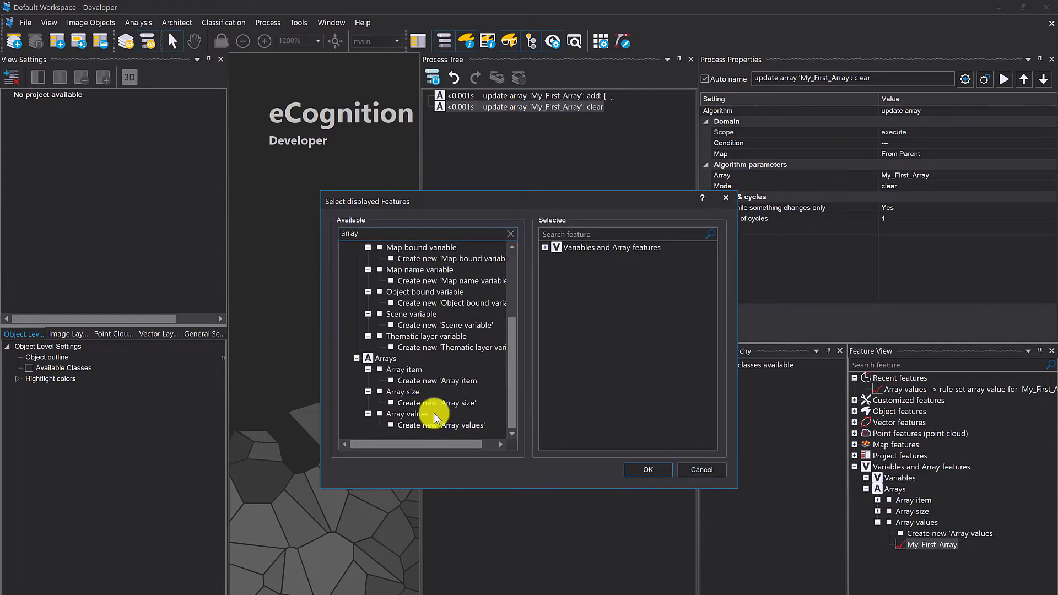
pyautogui.doubleClick(432, 428)
pyautogui.click(613, 282)
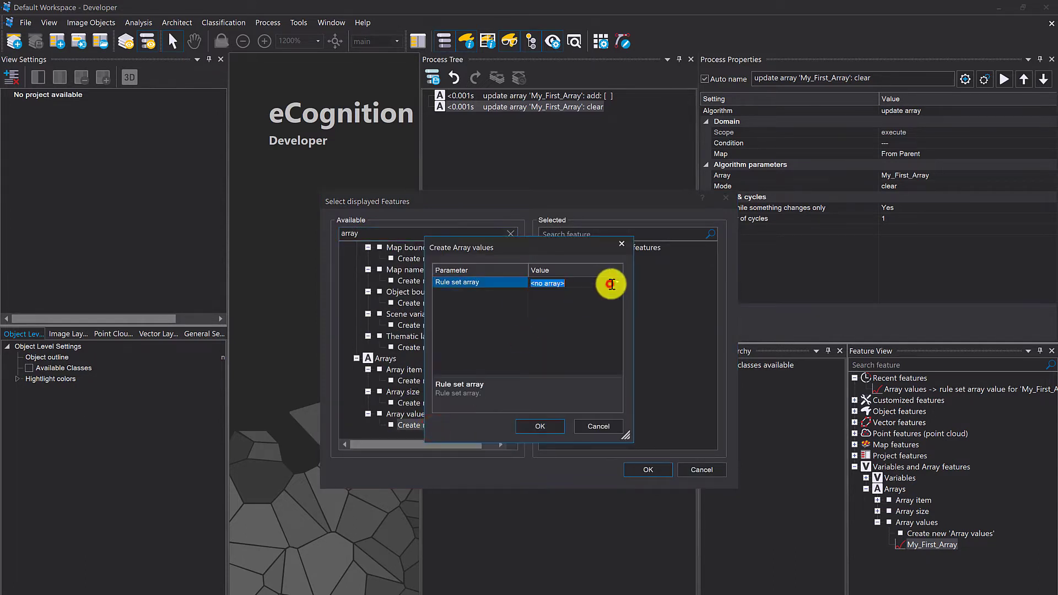
pyautogui.click(616, 281)
pyautogui.click(594, 313)
pyautogui.click(541, 427)
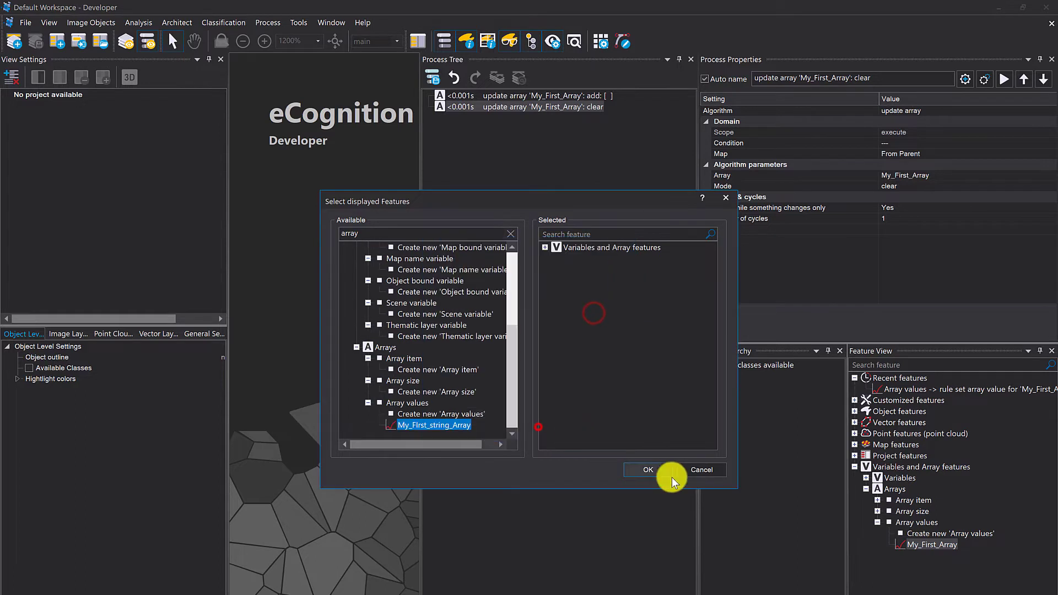
pyautogui.click(655, 468)
# - Widen the Value column in the object information to fit the full array contents
pyautogui.click(458, 439)
pyautogui.moveTo(618, 363); pyautogui.dragTo(703, 360)
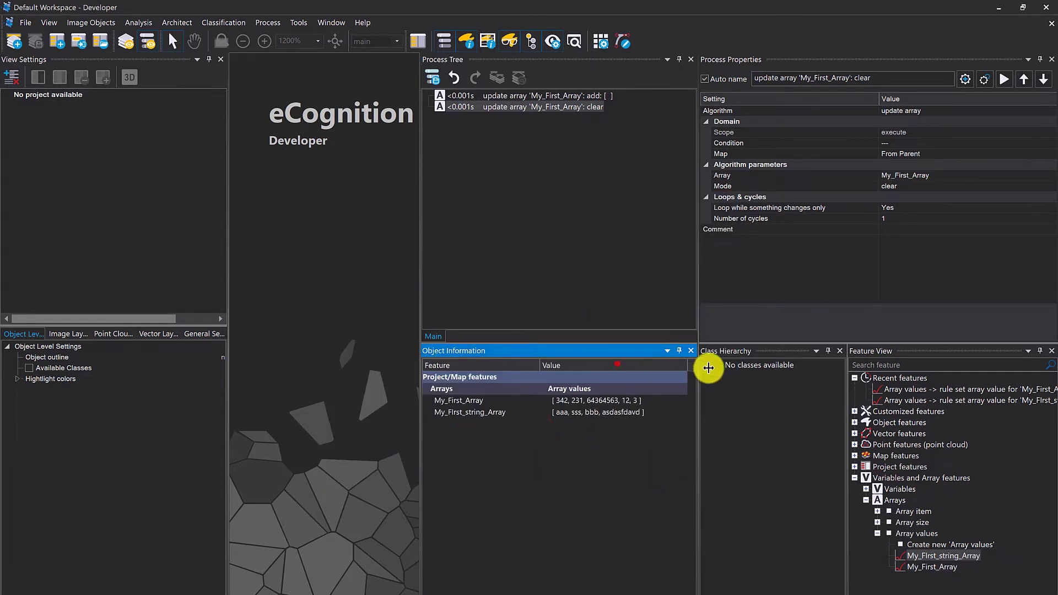
pyautogui.click(650, 422)
# - Execute the clear process on My_First_Array and review the settings of the add values process without changing them
pyautogui.click(468, 96)
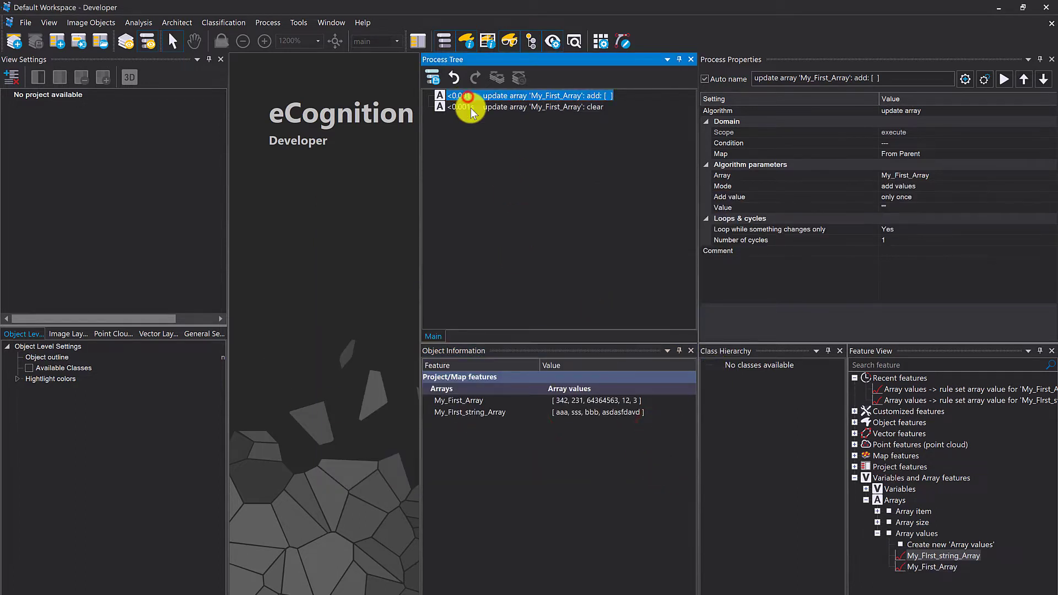
pyautogui.click(471, 108)
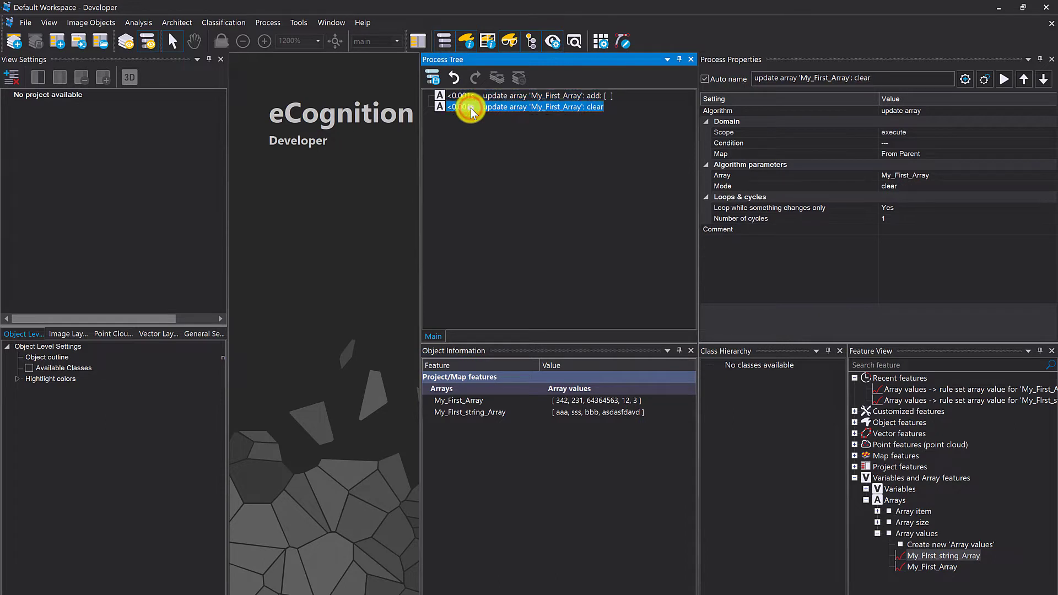
pyautogui.rightClick(471, 108)
pyautogui.click(500, 131)
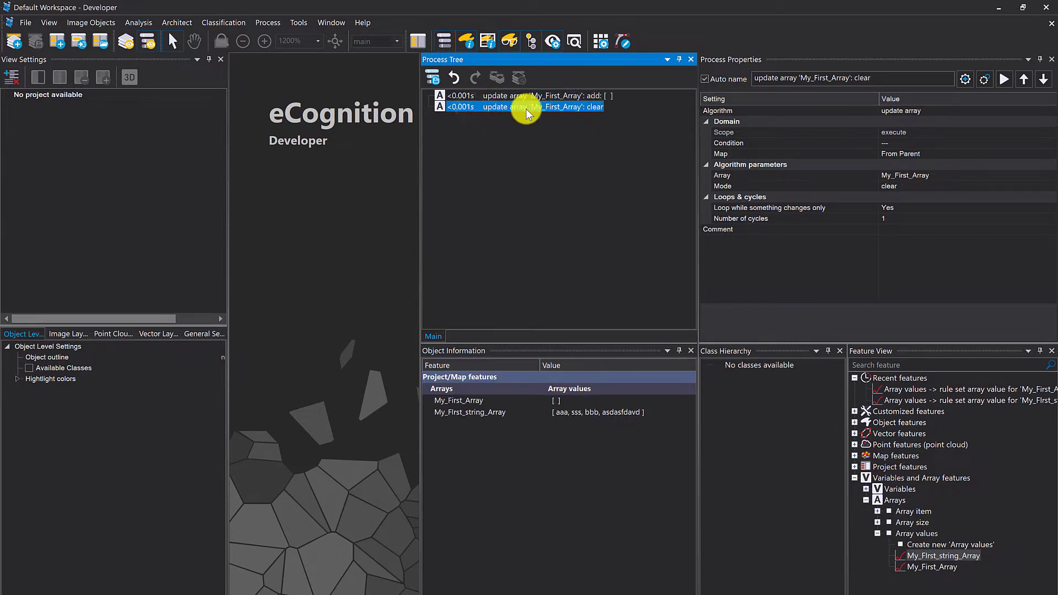
pyautogui.doubleClick(504, 96)
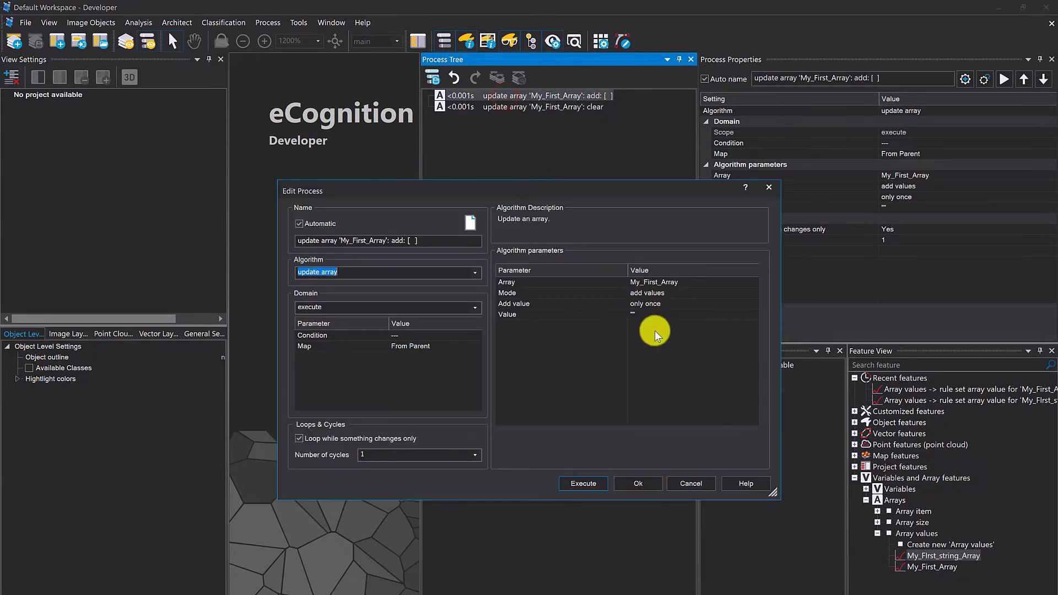
pyautogui.click(768, 187)
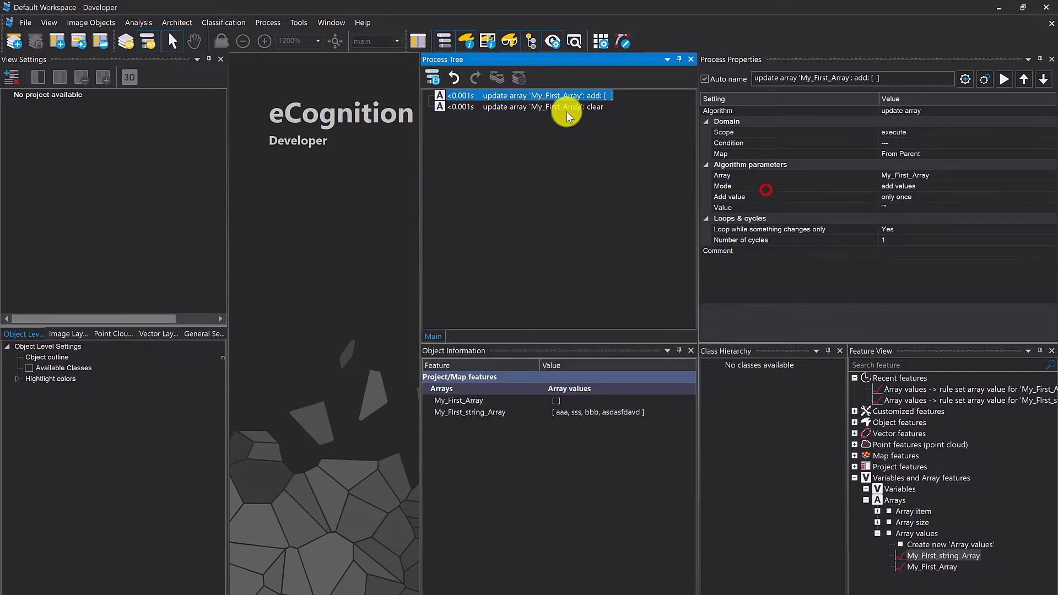
# - Duplicate the clear process of My_First_Array directly below the original
pyautogui.click(561, 108)
pyautogui.hotkey('ctrl', 'c')
pyautogui.hotkey('ctrl', 'v')
# - Change the copied process to sort My_FIrst_string_Array in ascending order and execute it
pyautogui.doubleClick(559, 119)
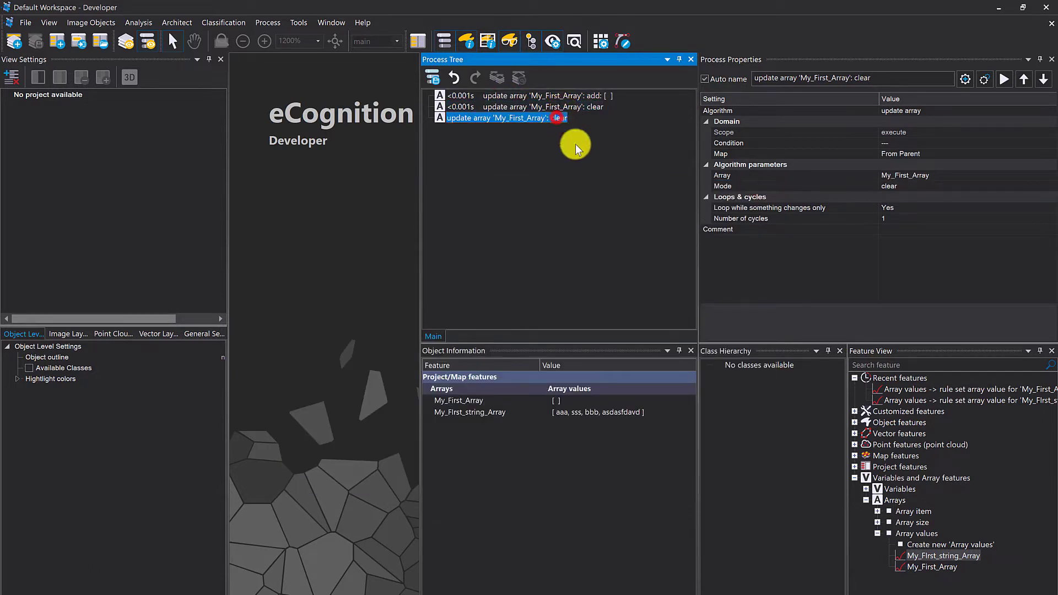
pyautogui.click(752, 292)
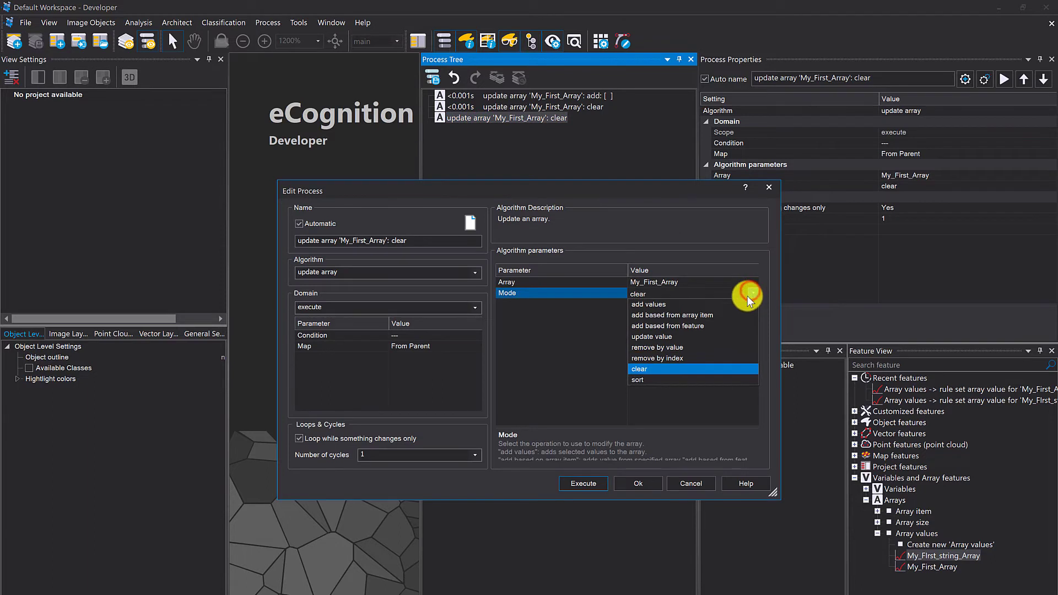
pyautogui.click(659, 379)
pyautogui.click(752, 280)
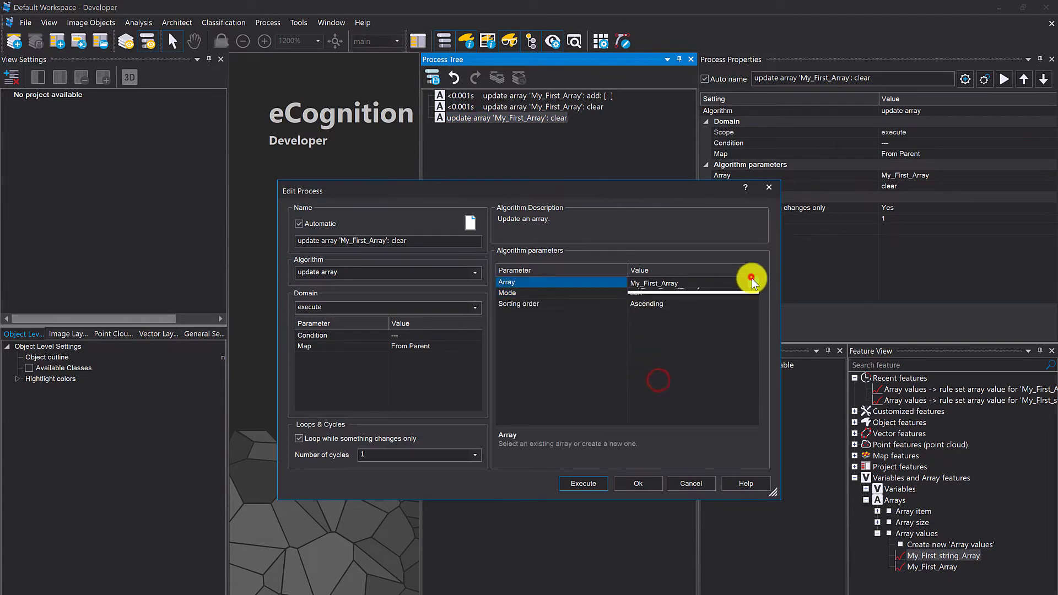
pyautogui.click(699, 315)
pyautogui.click(681, 347)
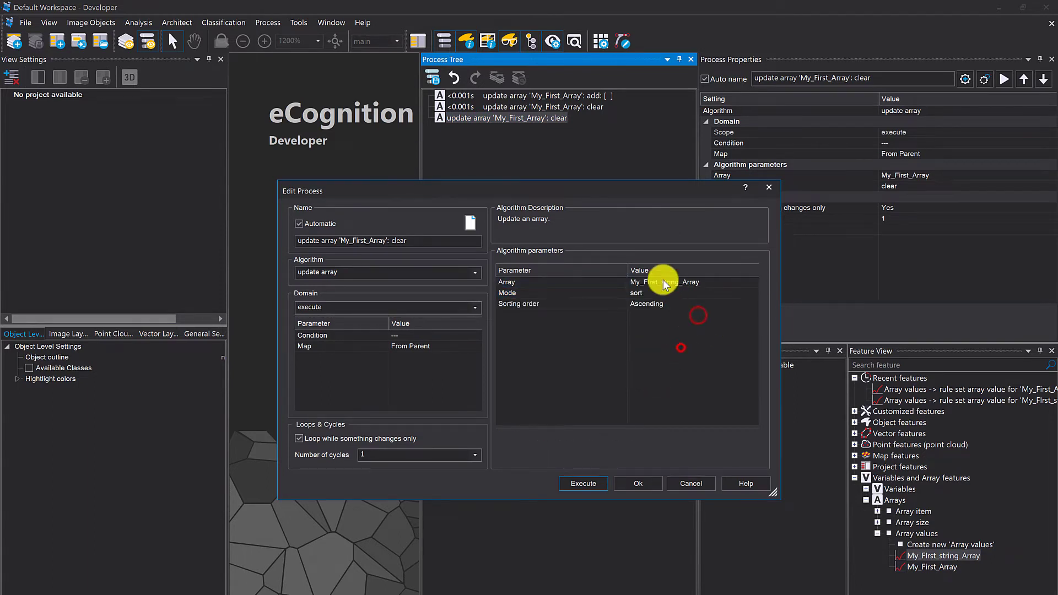
pyautogui.click(583, 483)
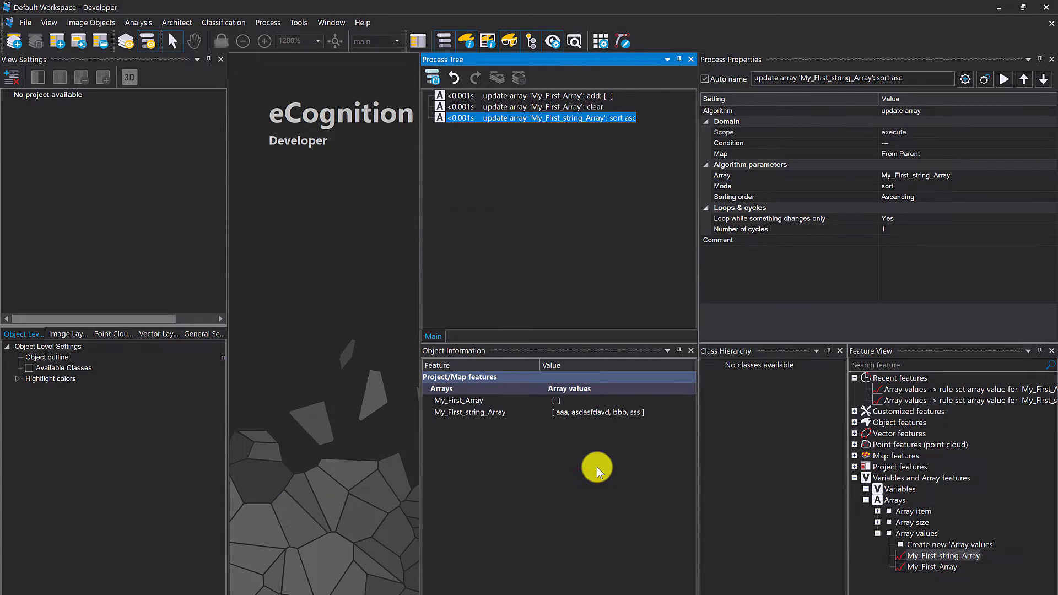
# - Review the descriptions of the update array modes in the sort process
pyautogui.doubleClick(502, 117)
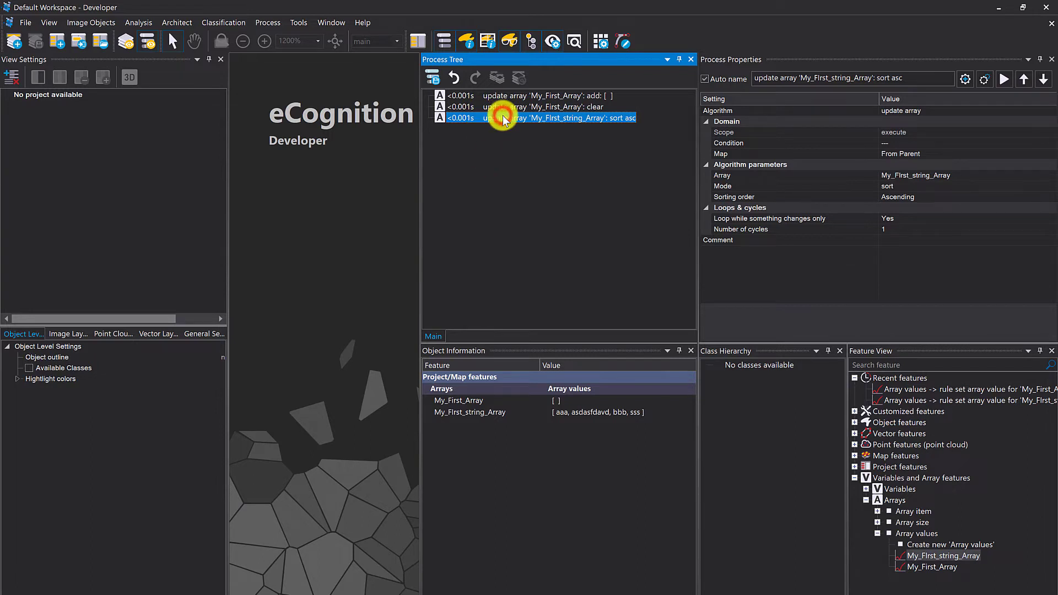
pyautogui.click(539, 289)
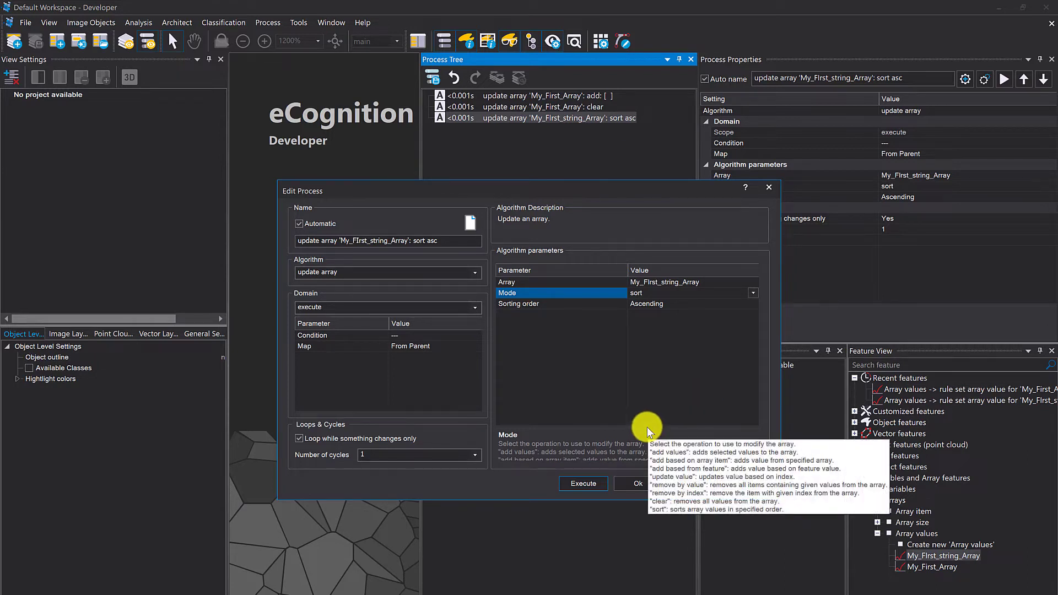
pyautogui.moveTo(650, 428); pyautogui.dragTo(647, 399)
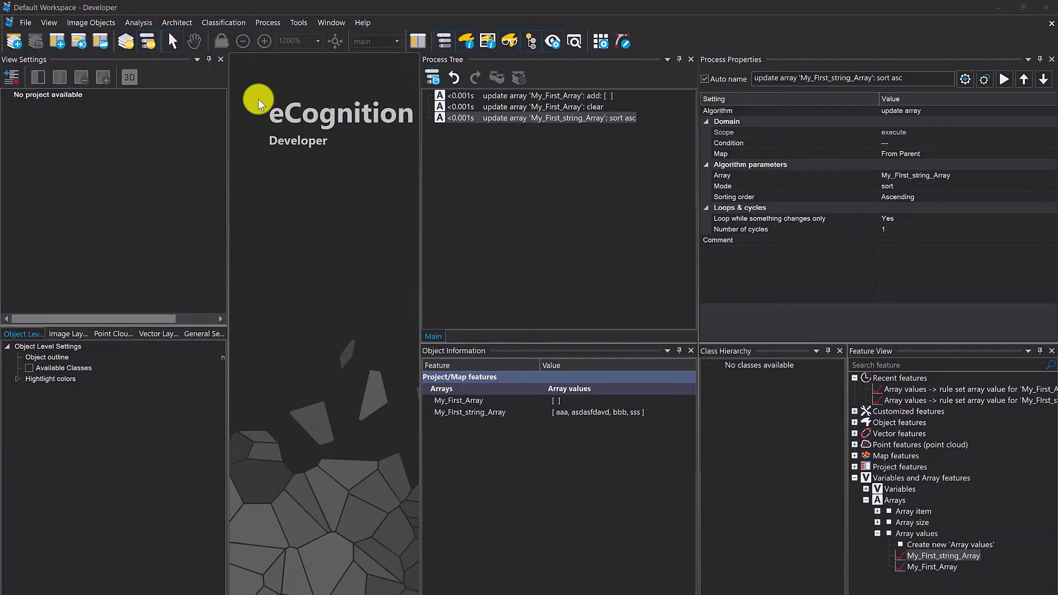
# - Delete the complete rule set
pyautogui.rightClick(591, 150)
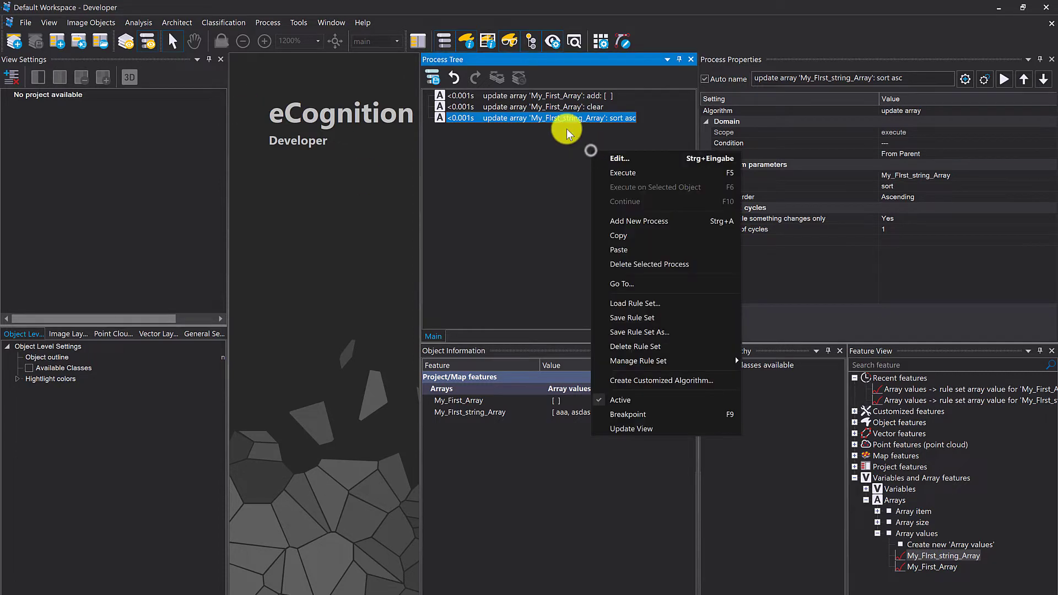
pyautogui.click(708, 346)
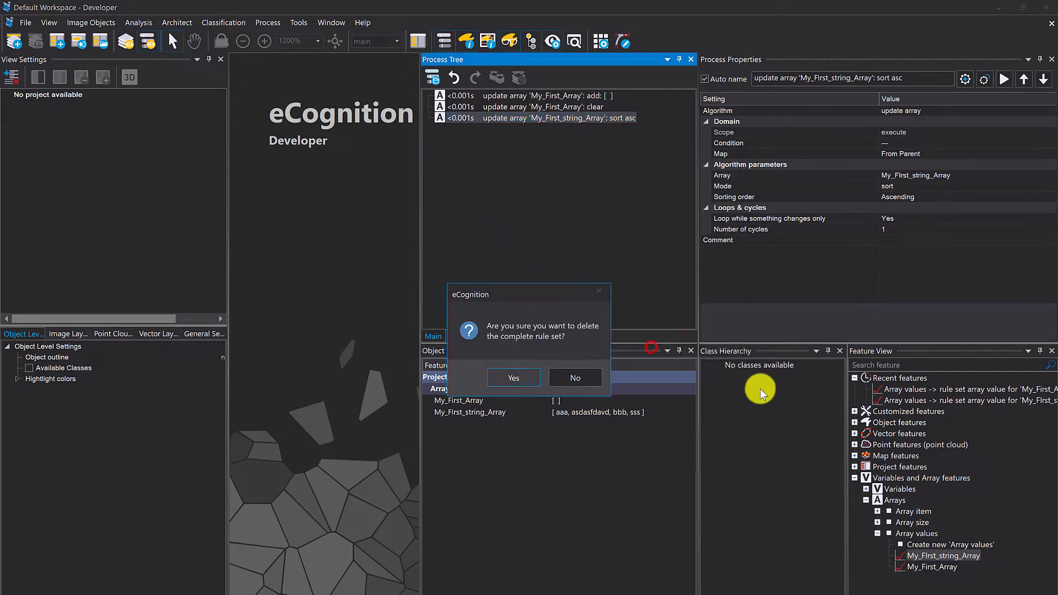
pyautogui.click(525, 379)
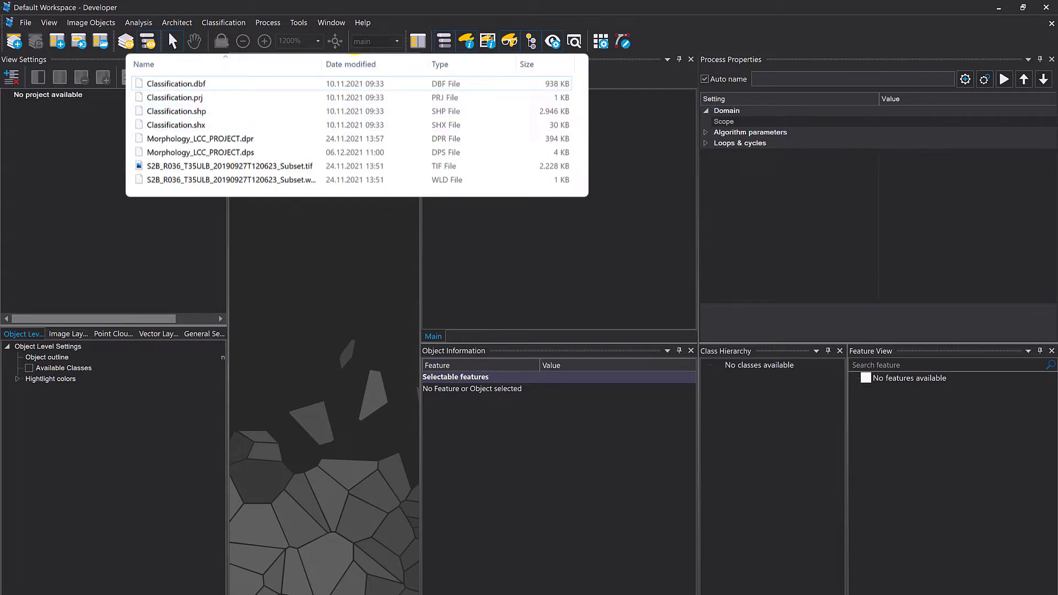
# - Load the project file Morphology_LCC_PROJECT.dpr from the file explorer into eCognition and widen the map view
pyautogui.click(258, 135)
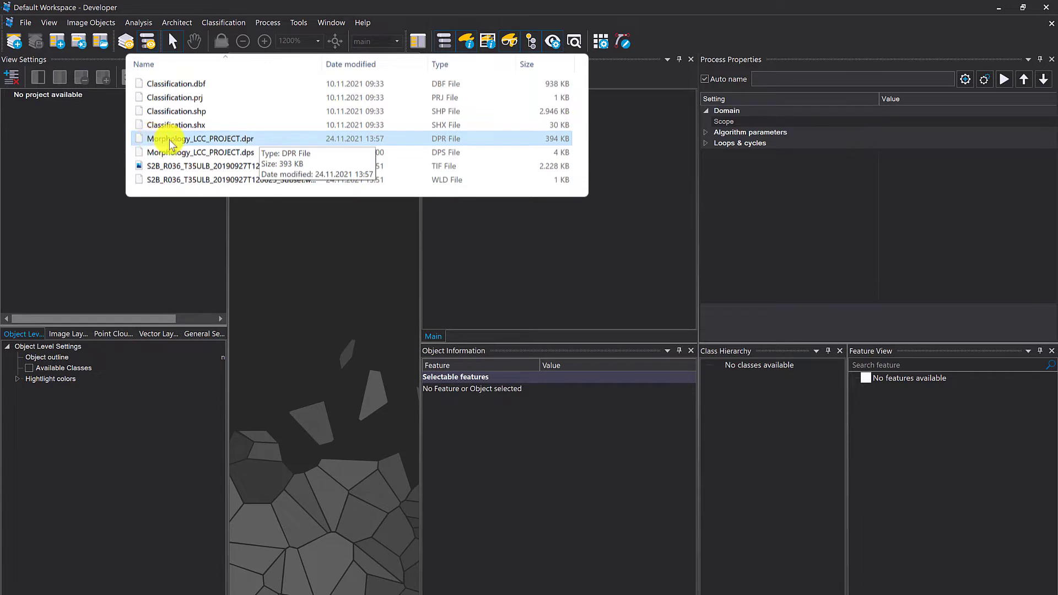
pyautogui.click(269, 140)
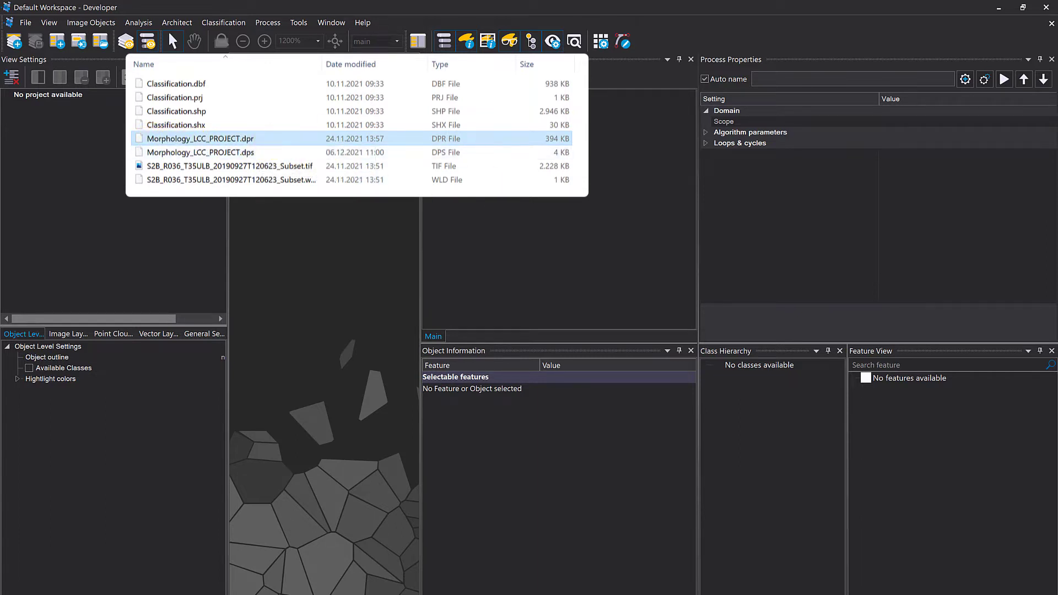
pyautogui.moveTo(584, 534); pyautogui.dragTo(325, 255)
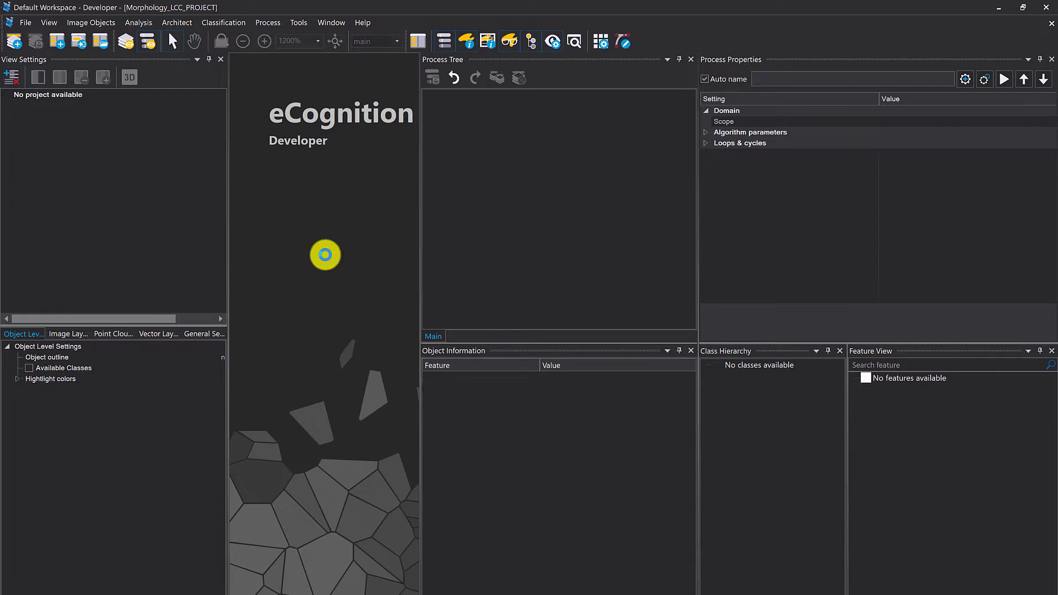
pyautogui.moveTo(697, 174); pyautogui.dragTo(836, 209)
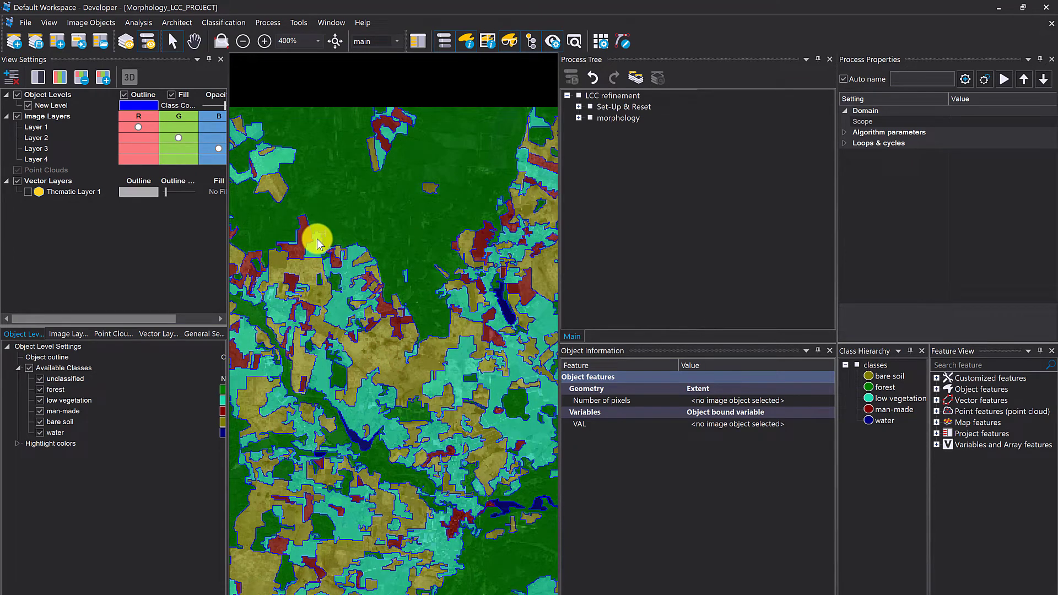
# - Execute the Set-Up & Reset process of the LCC refinement rule set
pyautogui.moveTo(317, 240)
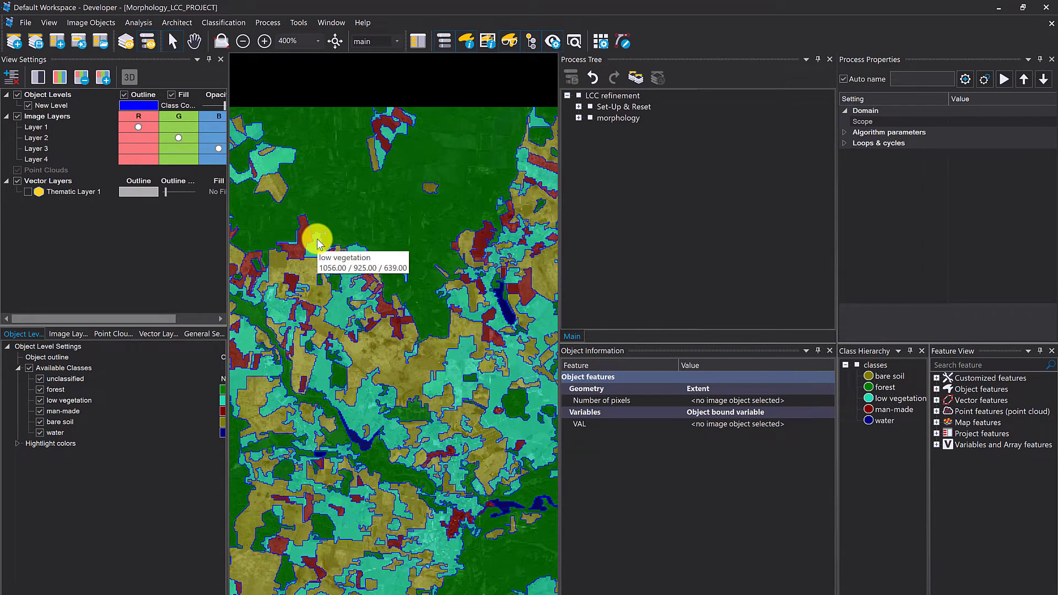
pyautogui.scroll(1, 444, 337)
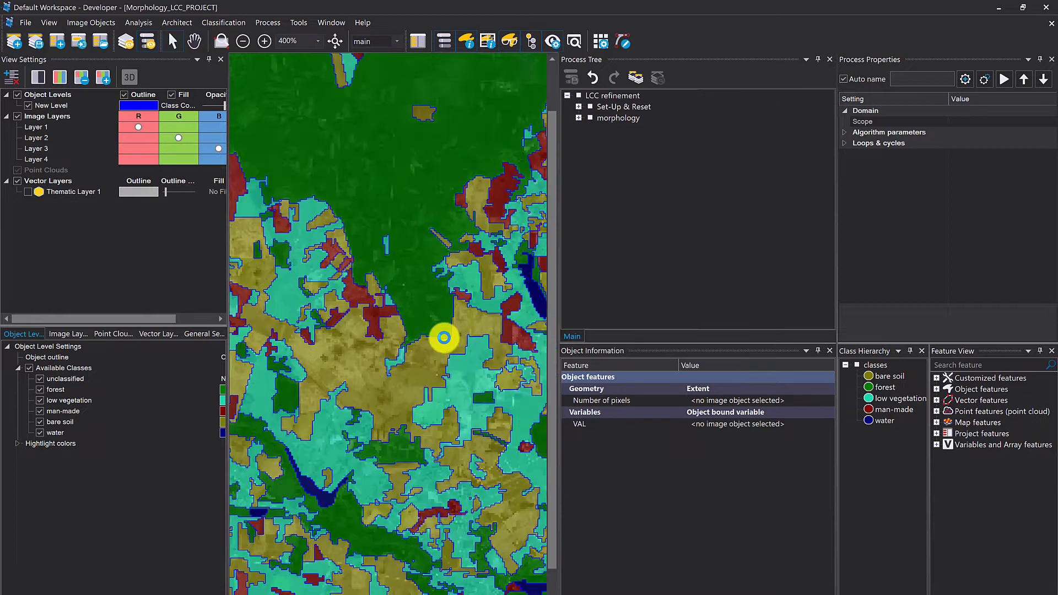
pyautogui.scroll(3, 444, 337)
pyautogui.rightClick(607, 108)
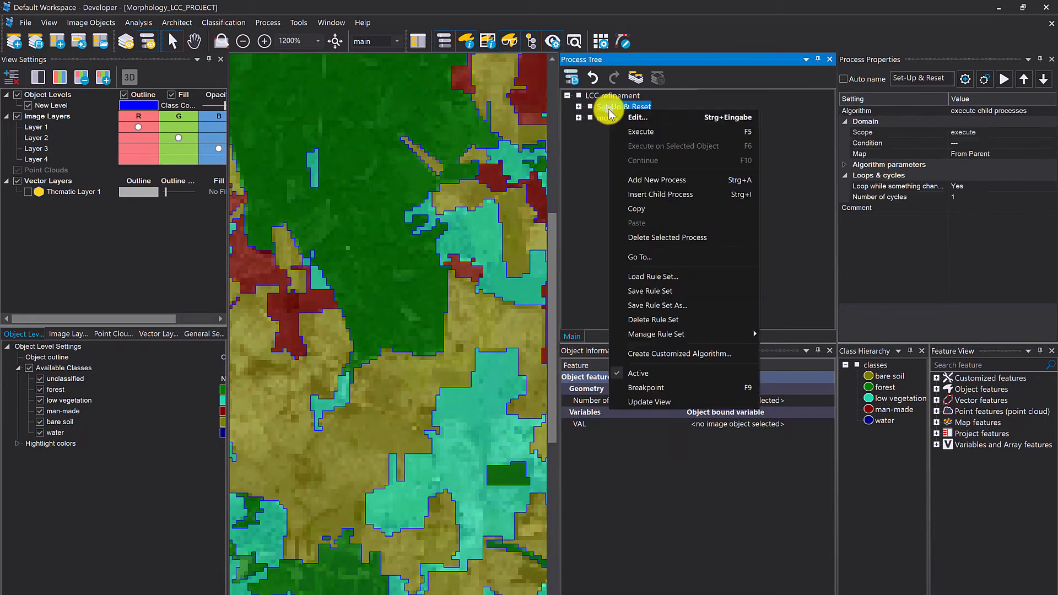
pyautogui.click(639, 132)
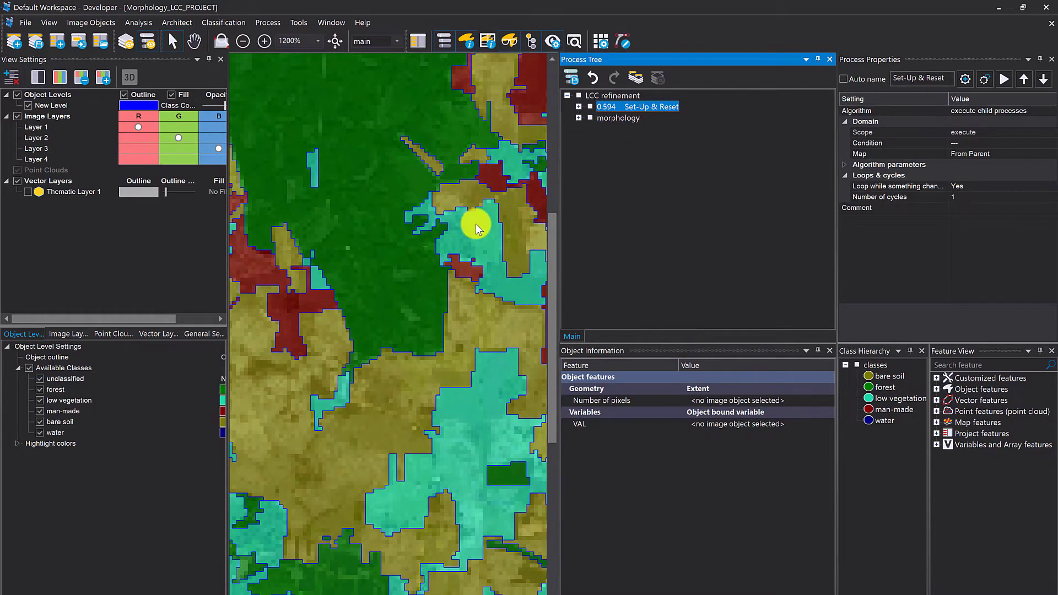
# - Execute the morphology process and inspect the refined object outlines on the map
pyautogui.rightClick(607, 117)
pyautogui.click(627, 137)
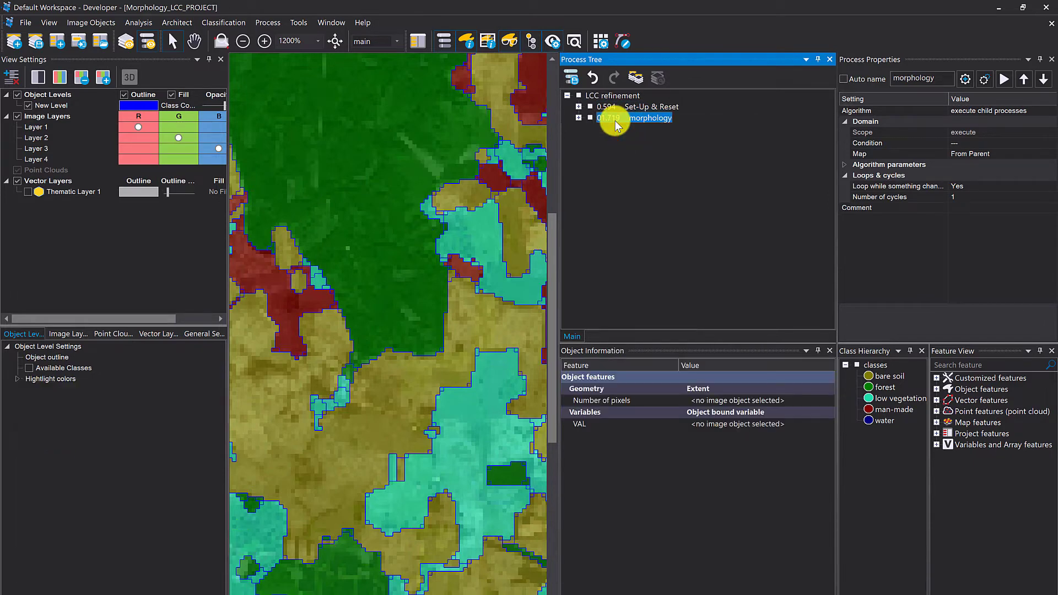
pyautogui.moveTo(397, 70); pyautogui.dragTo(355, 65)
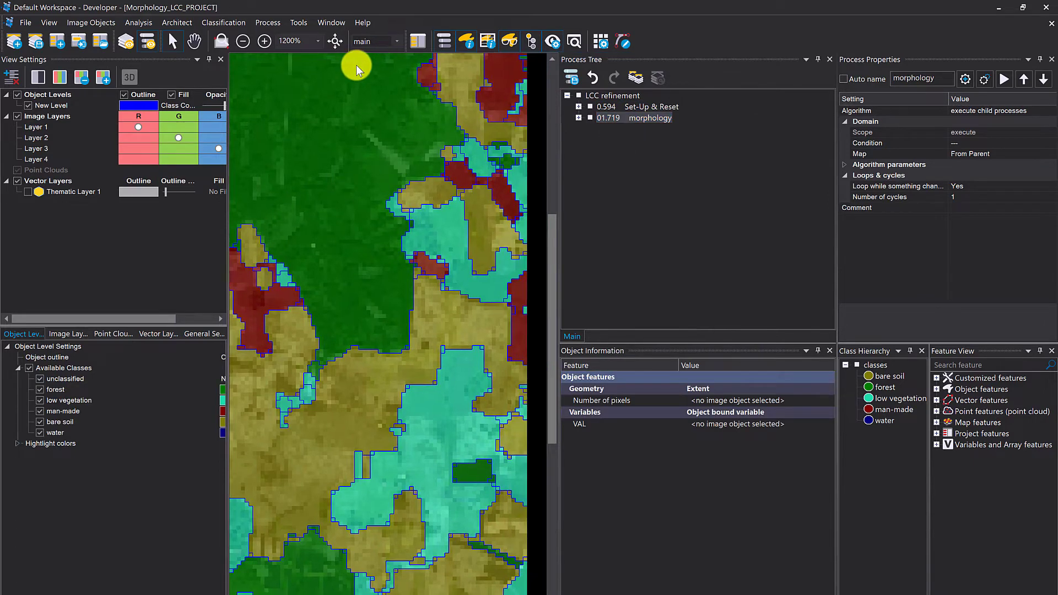
pyautogui.moveTo(479, 110); pyautogui.dragTo(377, 94)
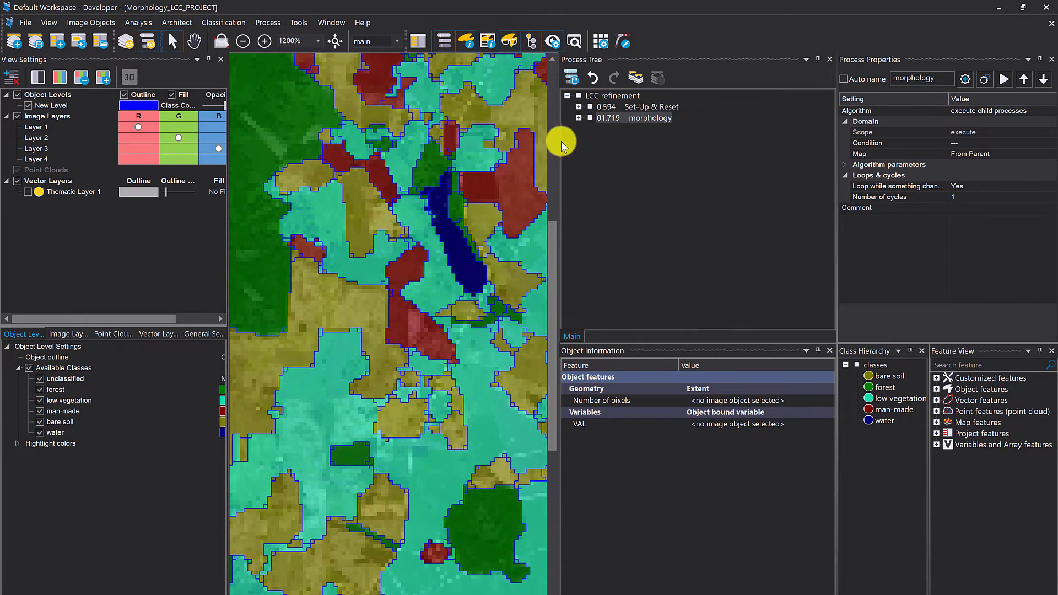
# - Add a merge region process after the opening process under morphology and execute it
pyautogui.click(578, 118)
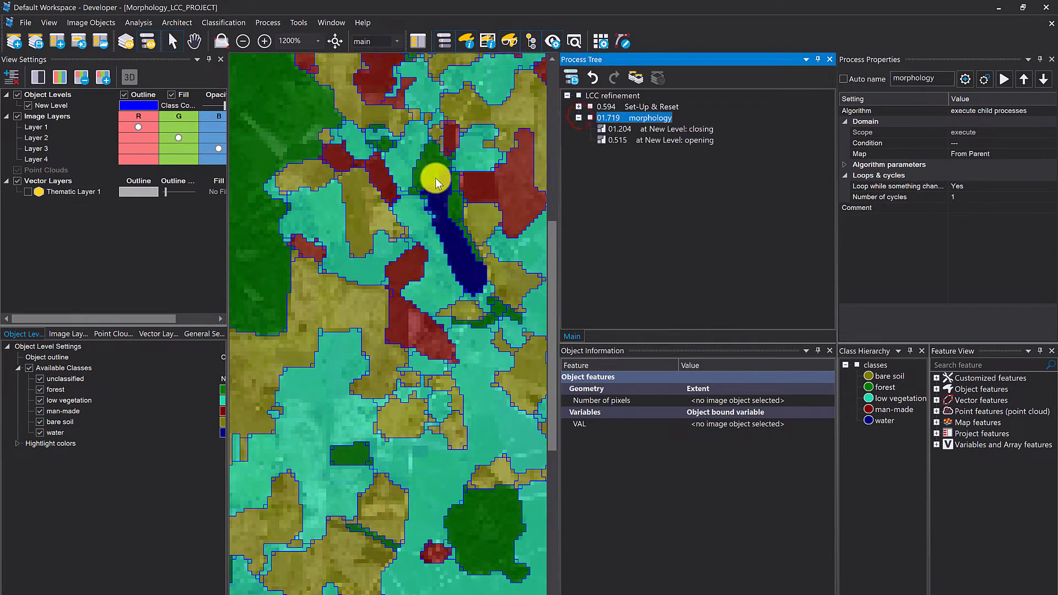
pyautogui.click(629, 140)
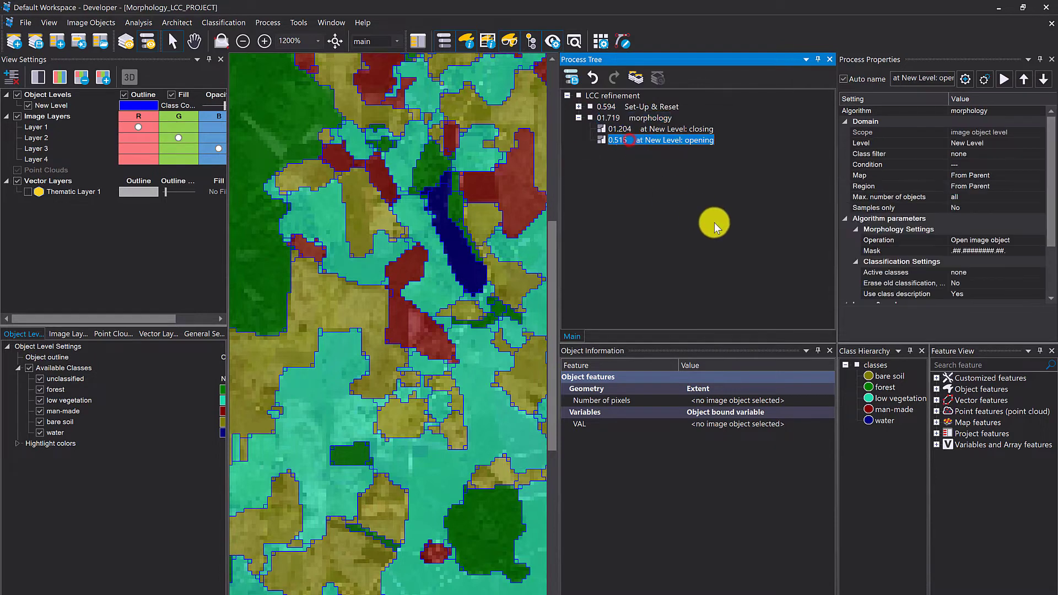
pyautogui.hotkey('ctrl', 'a')
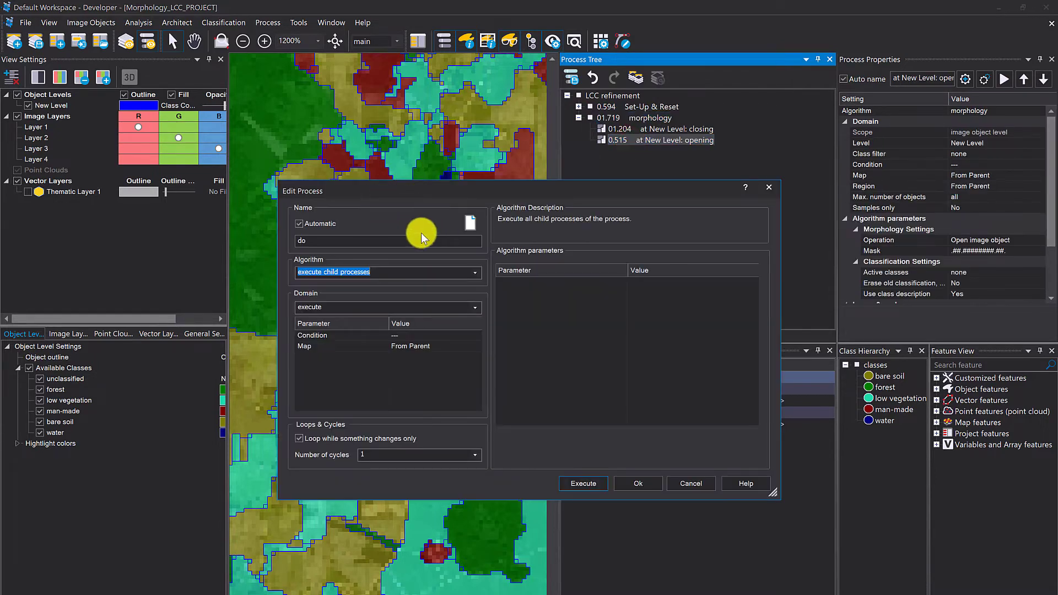
pyautogui.write('merge')
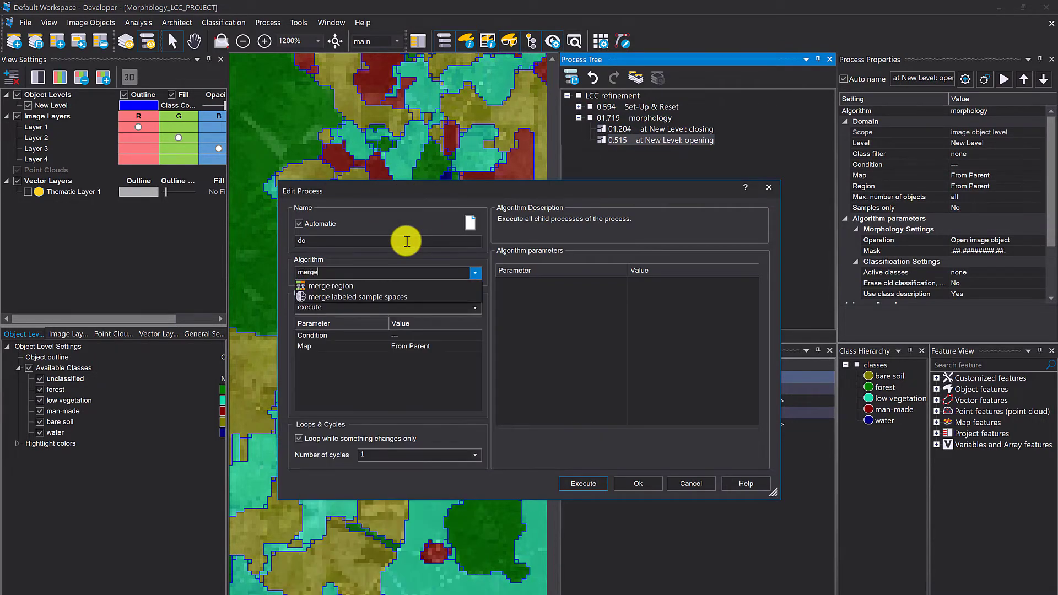
pyautogui.click(373, 284)
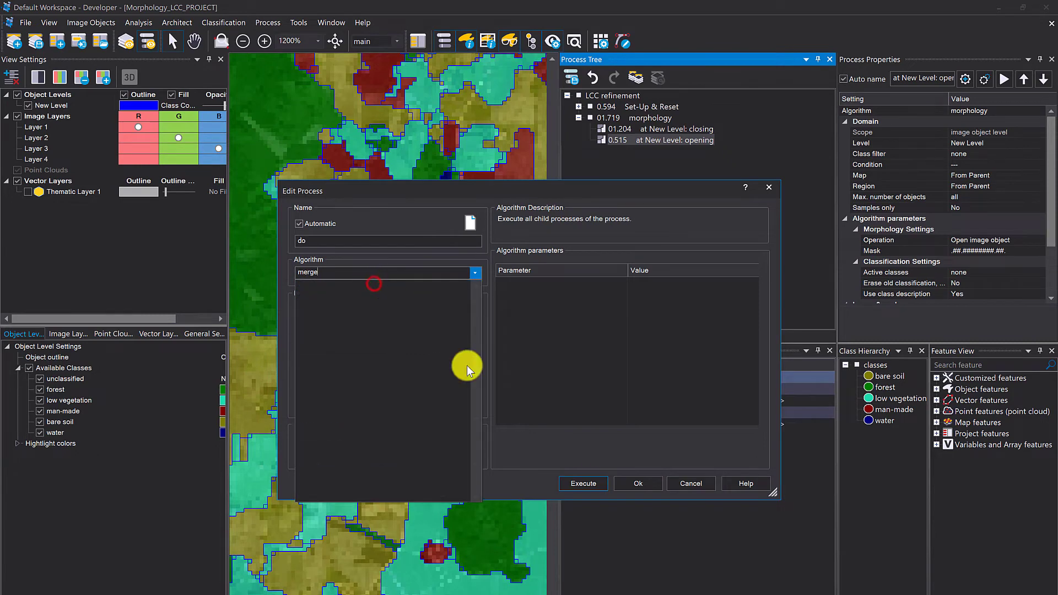
pyautogui.click(585, 484)
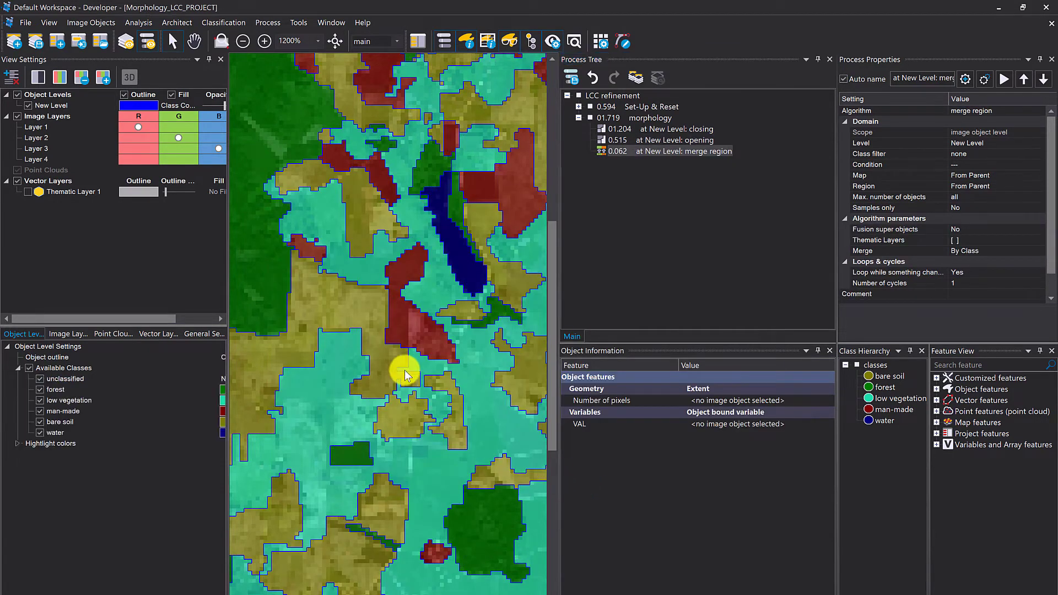
# - Inspect the merged objects on the map and rerun the Set-Up & Reset process
pyautogui.scroll(-3, 404, 366)
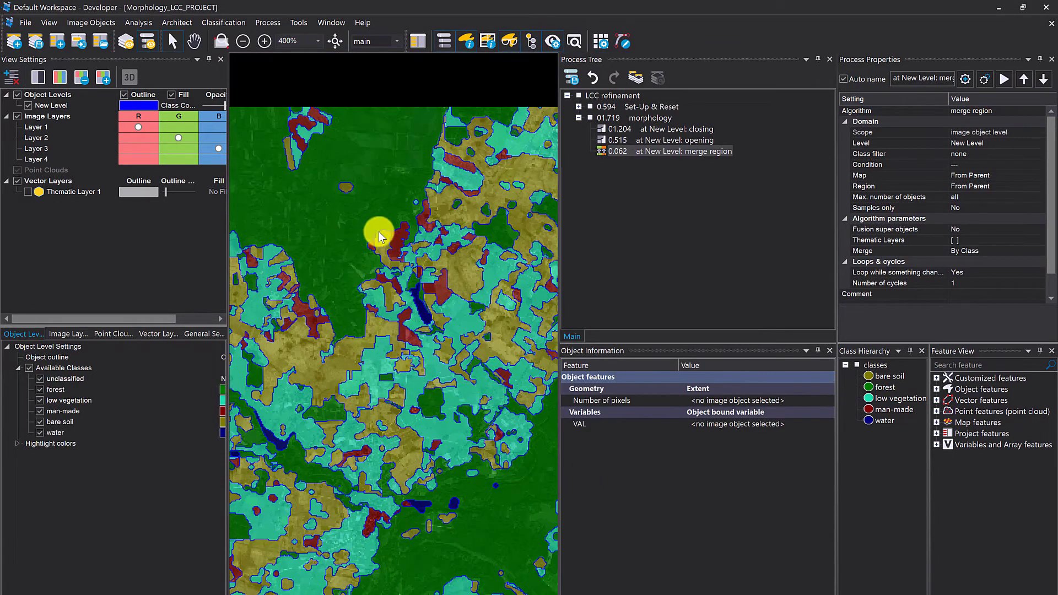
pyautogui.scroll(1, 500, 457)
pyautogui.scroll(3, 501, 457)
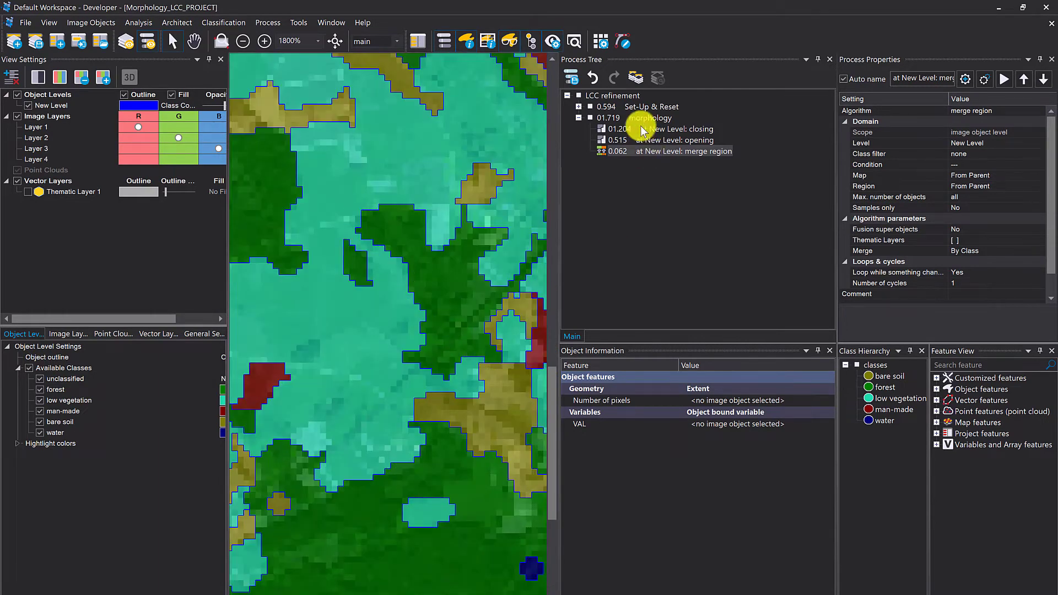
pyautogui.rightClick(623, 107)
pyautogui.click(651, 129)
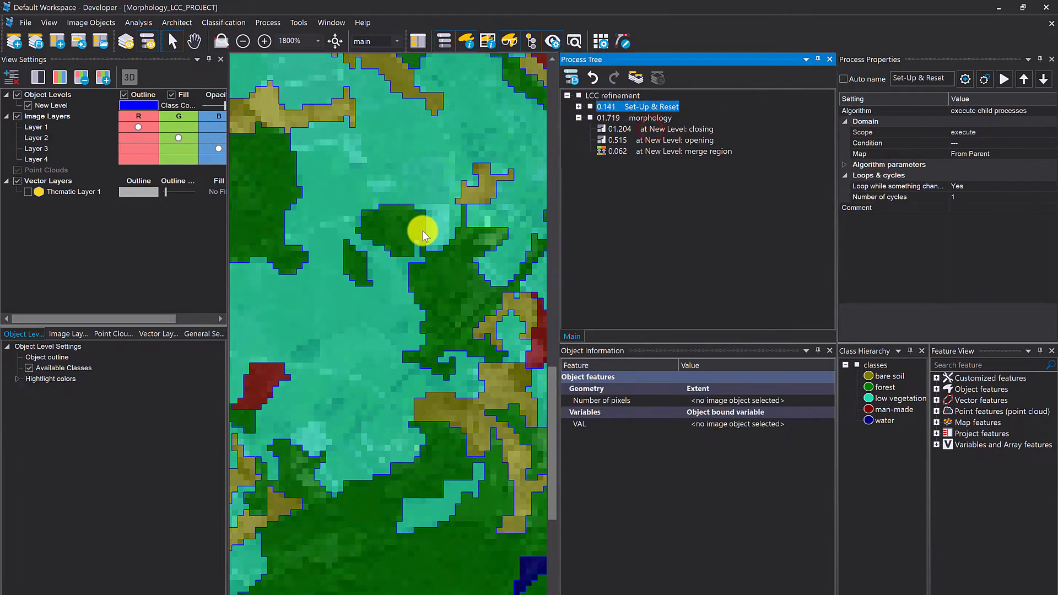
# - Rerun the morphology process, including merge region, and check the result across the whole map
pyautogui.click(627, 118)
pyautogui.rightClick(627, 119)
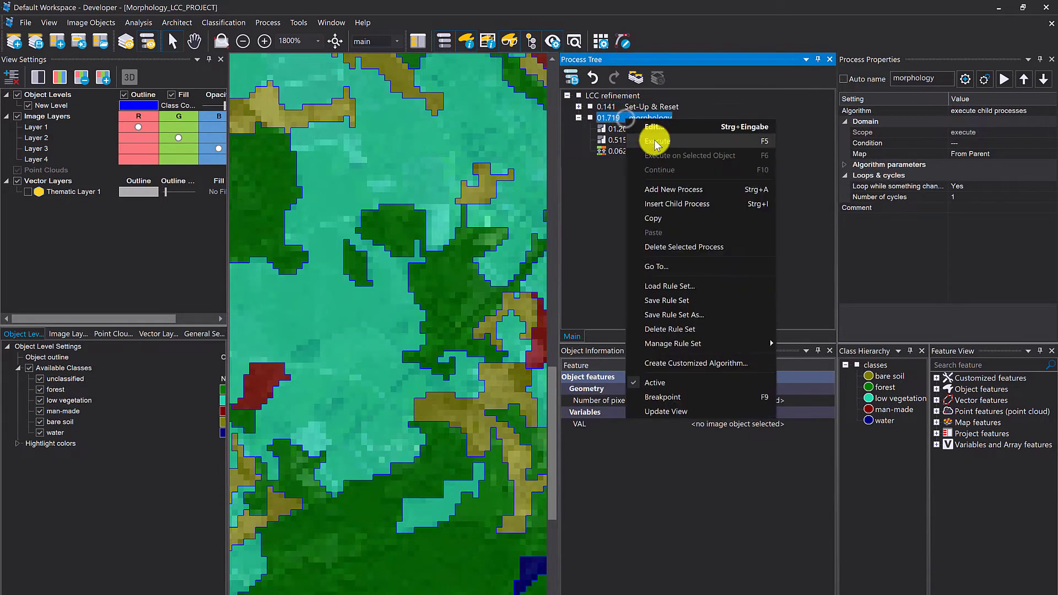
pyautogui.click(650, 126)
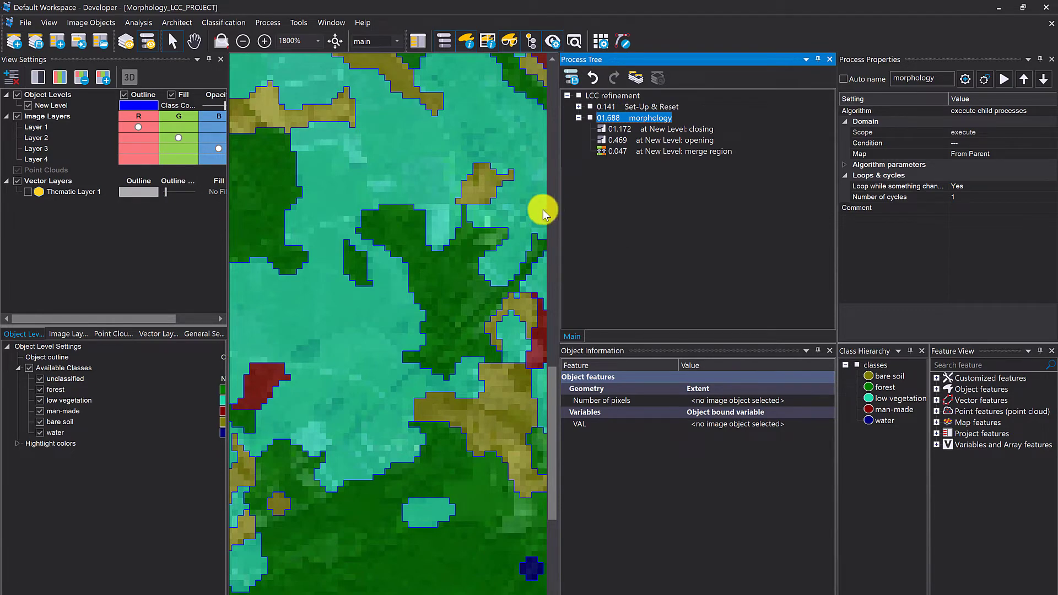
pyautogui.click(527, 179)
pyautogui.scroll(-3, 363, 174)
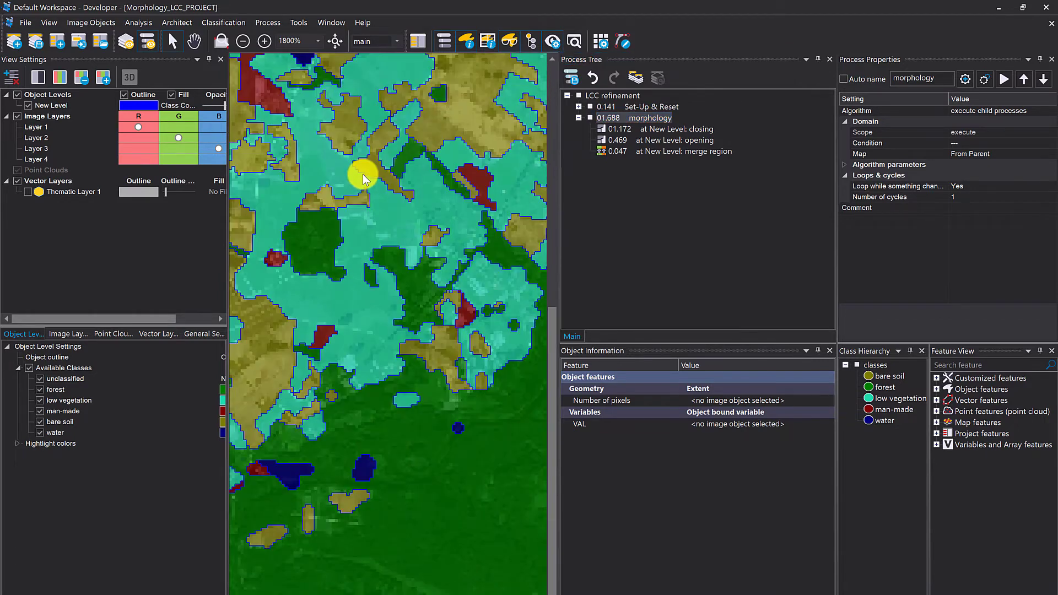
pyautogui.scroll(-3, 362, 174)
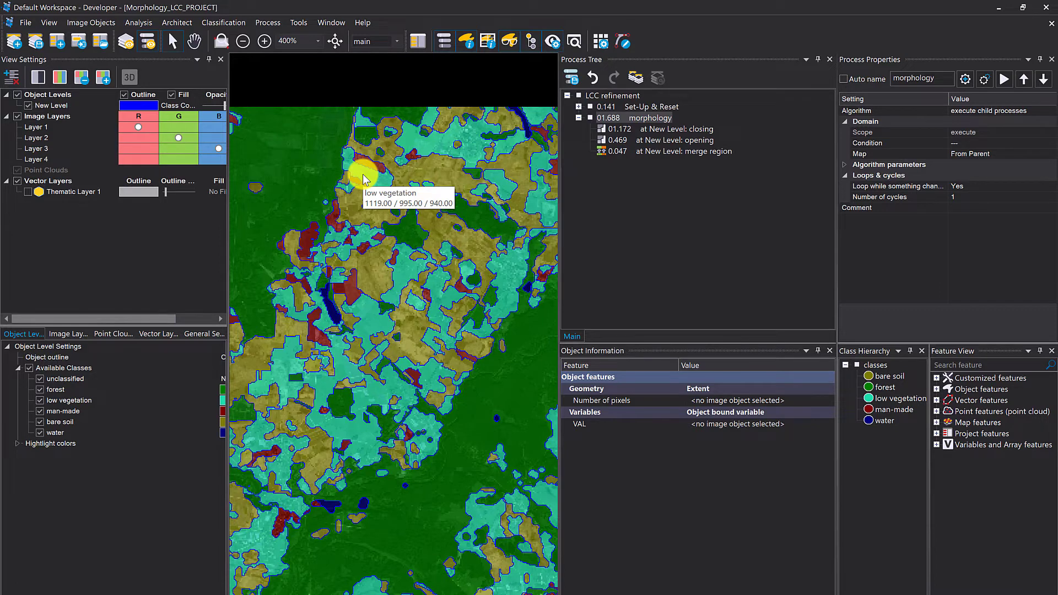
# - Restrict the closing process under morphology to the bare soil class
pyautogui.click(693, 129)
pyautogui.doubleClick(693, 129)
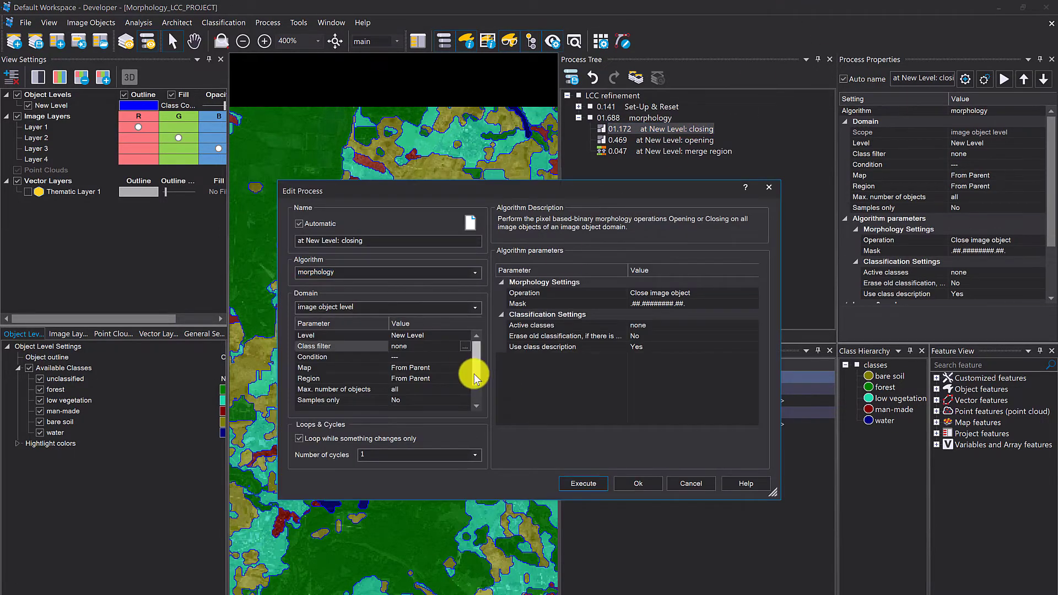
pyautogui.click(466, 347)
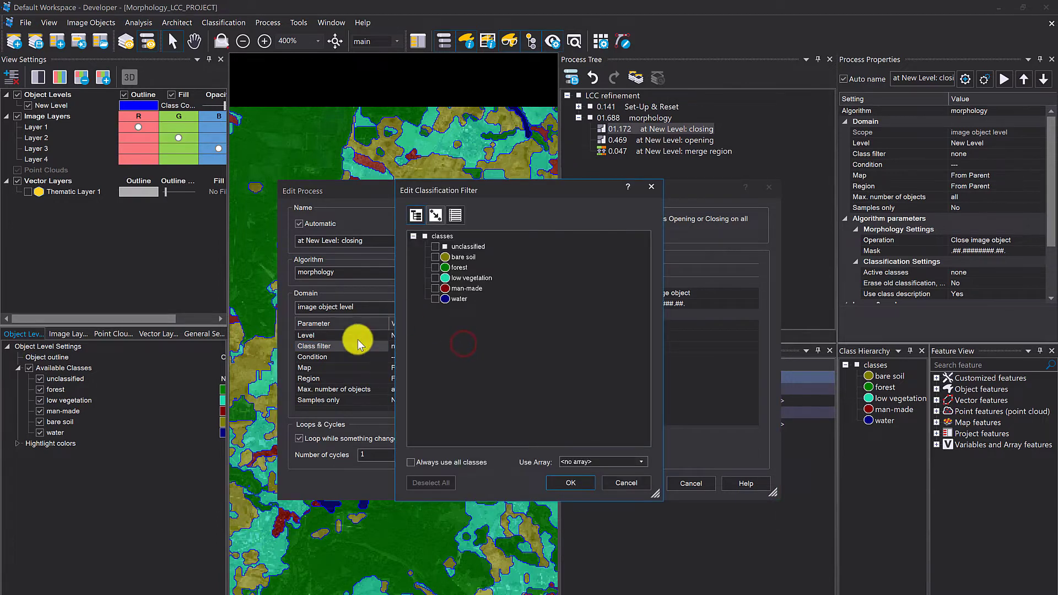
pyautogui.click(463, 258)
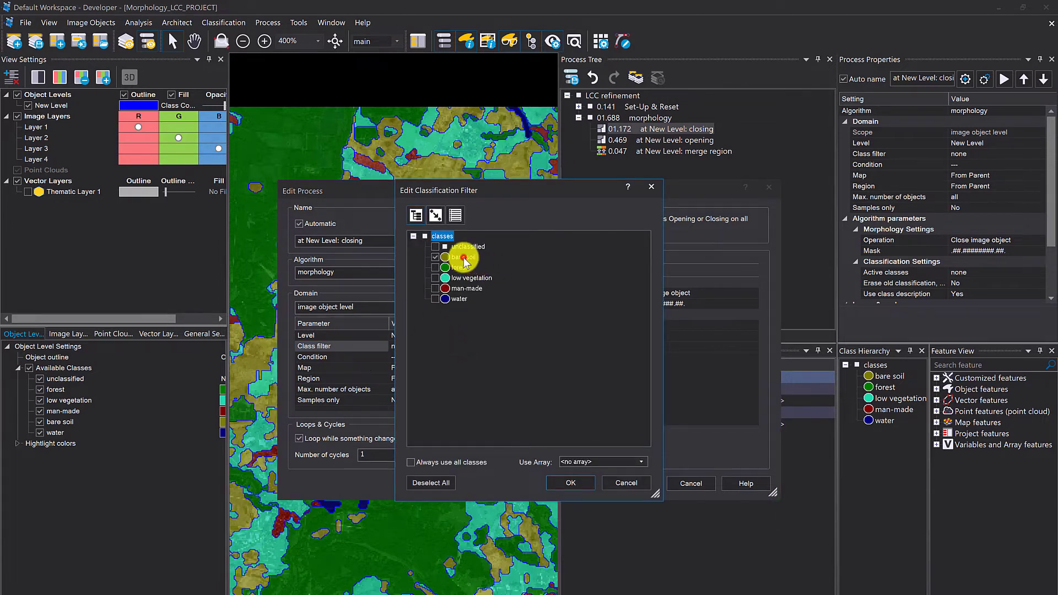
pyautogui.click(577, 487)
pyautogui.click(655, 484)
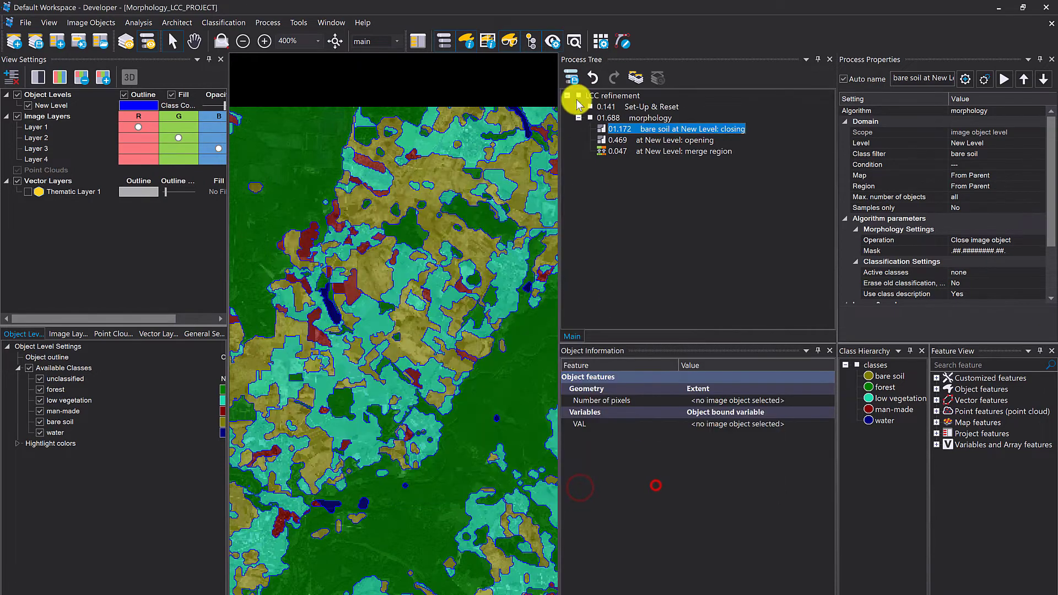
# - Set the class filter of the opening process under morphology to bare soil
pyautogui.click(620, 142)
pyautogui.doubleClick(619, 144)
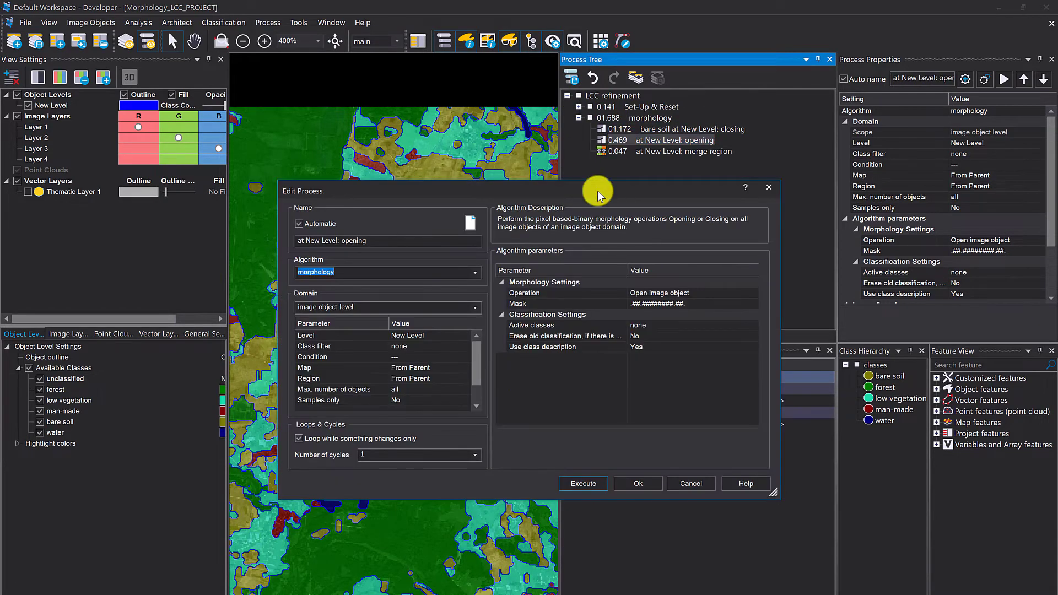
pyautogui.click(463, 346)
pyautogui.click(464, 346)
pyautogui.click(453, 259)
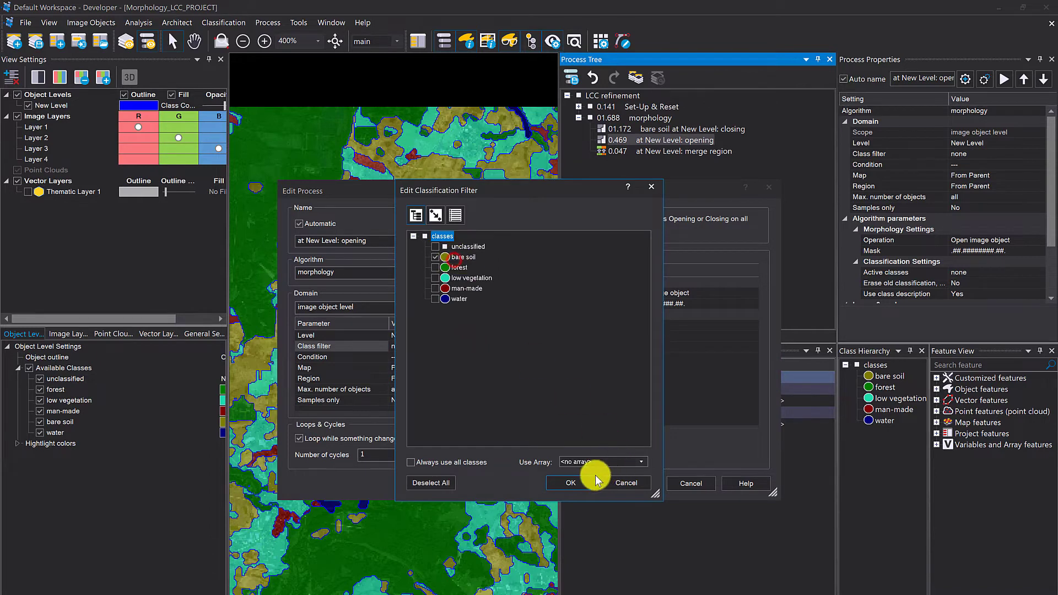
pyautogui.click(577, 484)
pyautogui.click(638, 483)
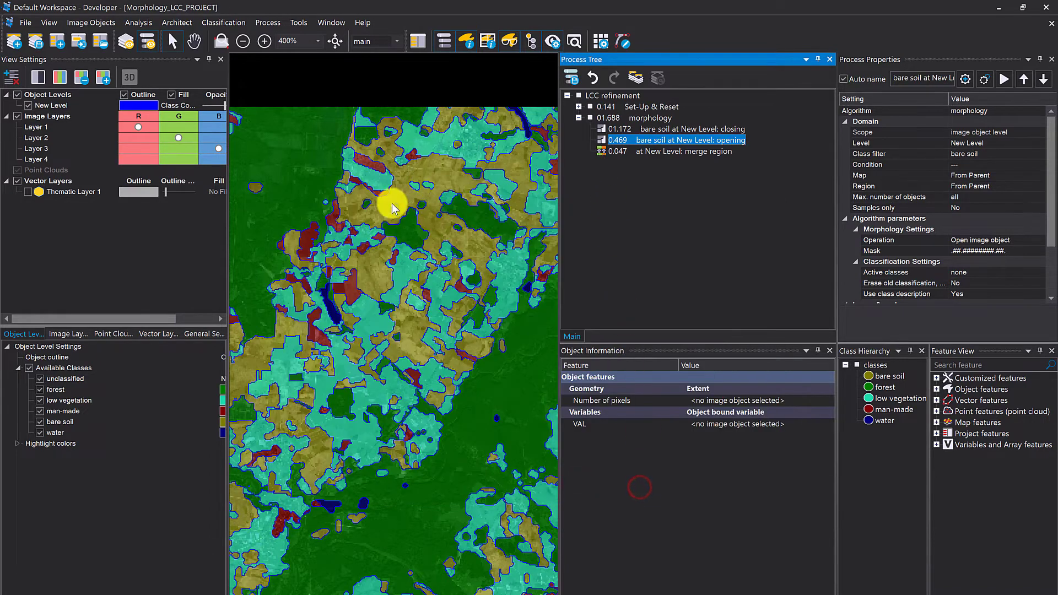
# - Rerun the Set-Up & Reset process to restore the original classification
pyautogui.scroll(2, 376, 204)
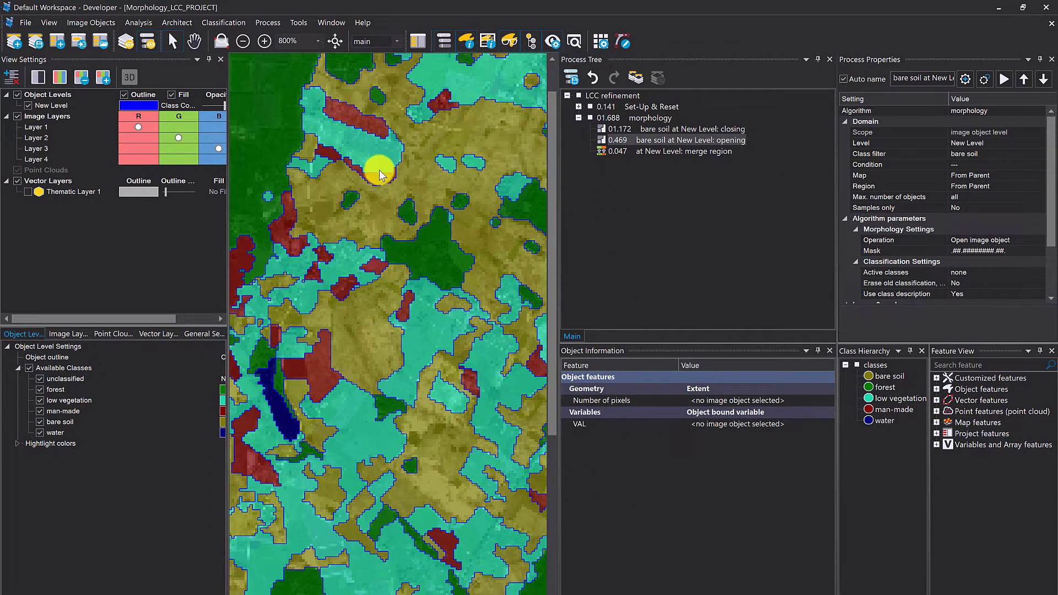
pyautogui.click(602, 108)
pyautogui.rightClick(601, 108)
pyautogui.click(639, 110)
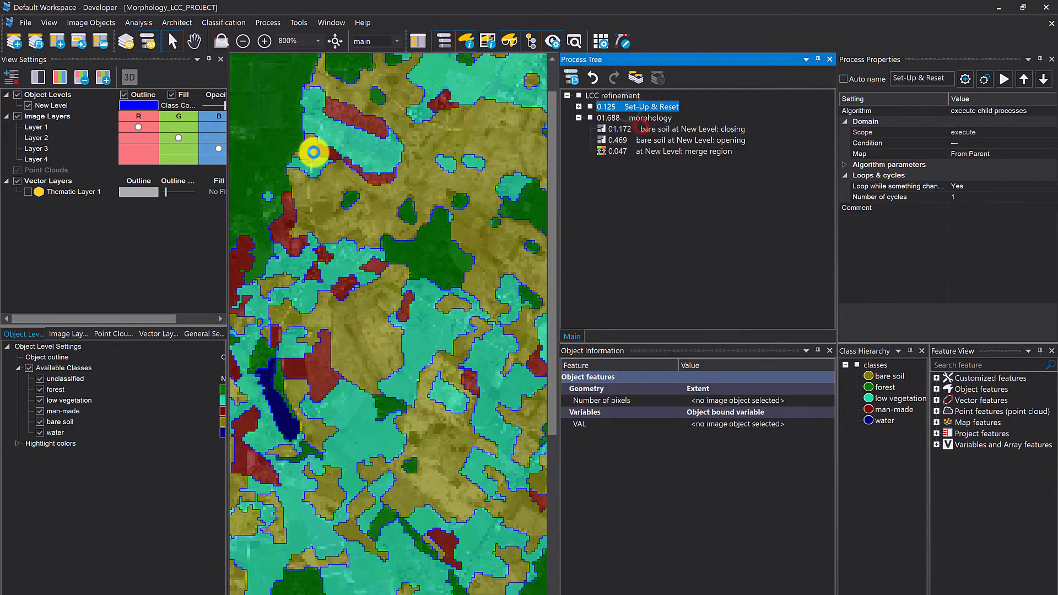
# - Execute the morphology process with the bare soil filters and inspect the refined objects on the map
pyautogui.rightClick(618, 119)
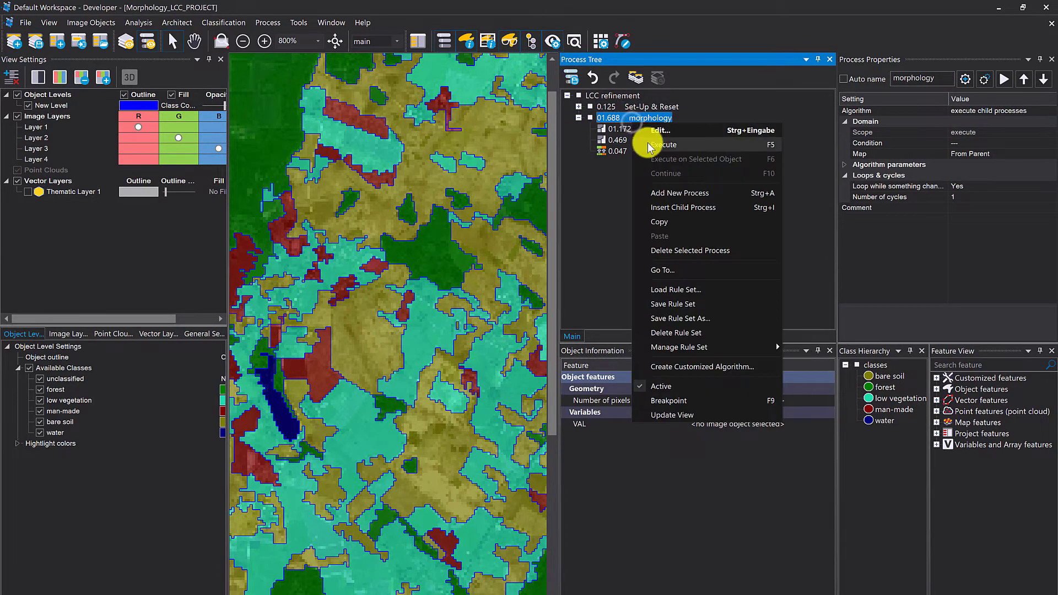
pyautogui.click(648, 142)
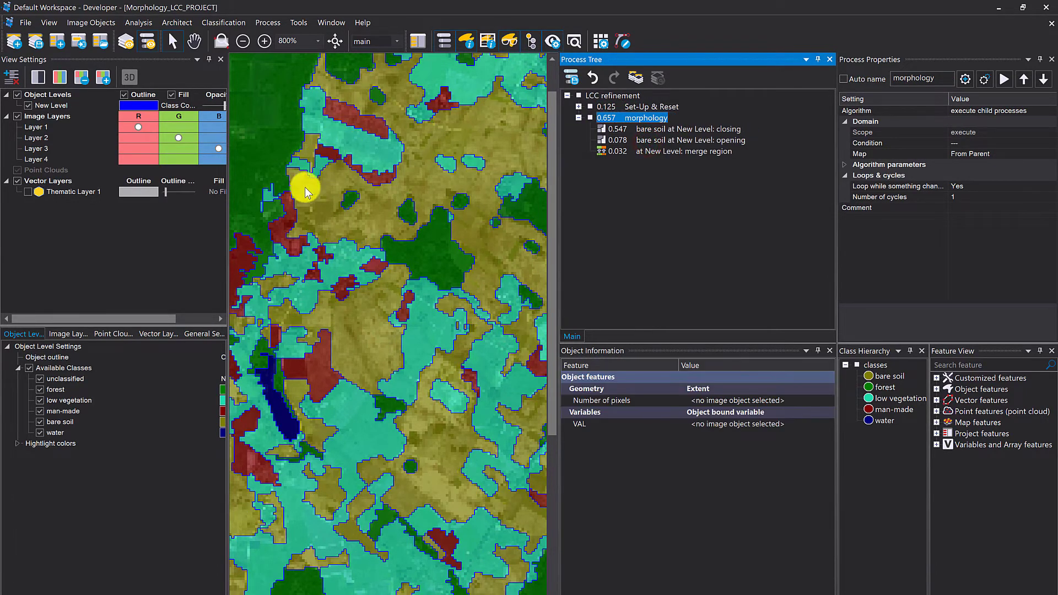
pyautogui.moveTo(349, 332); pyautogui.dragTo(470, 204)
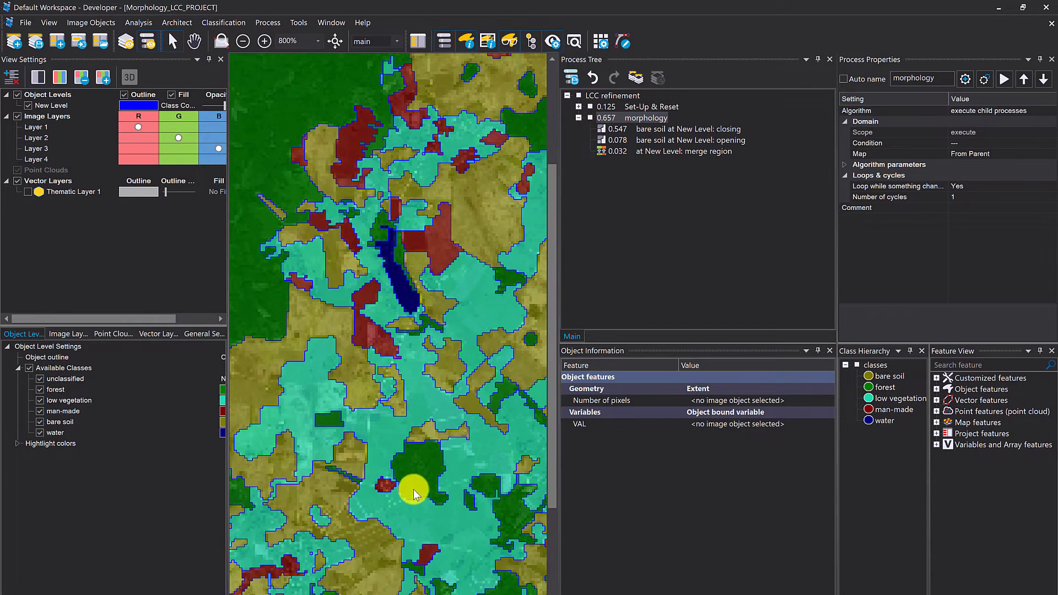
pyautogui.moveTo(345, 322); pyautogui.dragTo(406, 312)
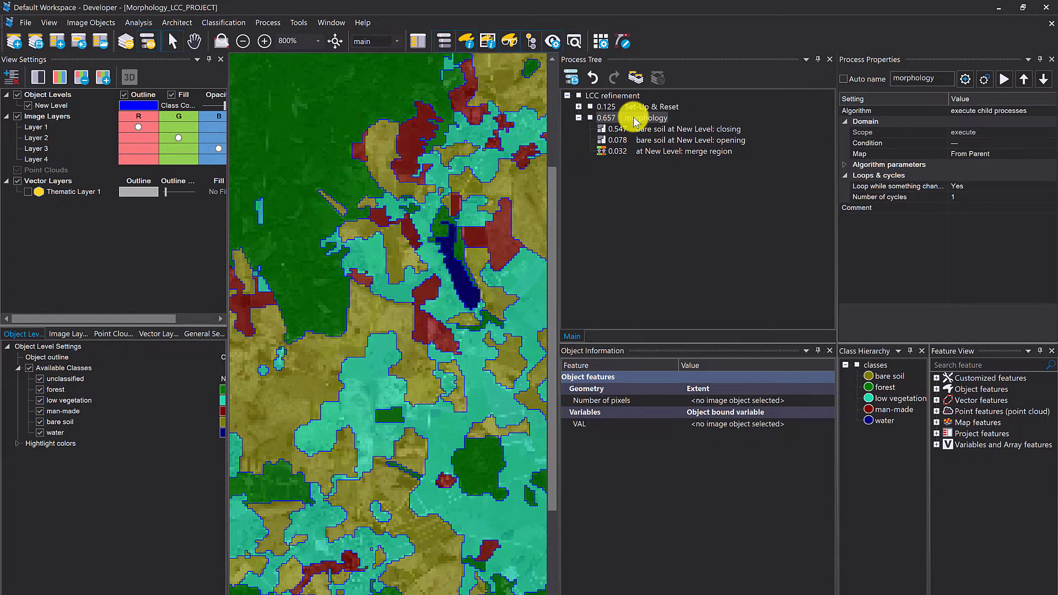
# - Add a parent process named "Create and update array" after the merge region process
pyautogui.click(628, 157)
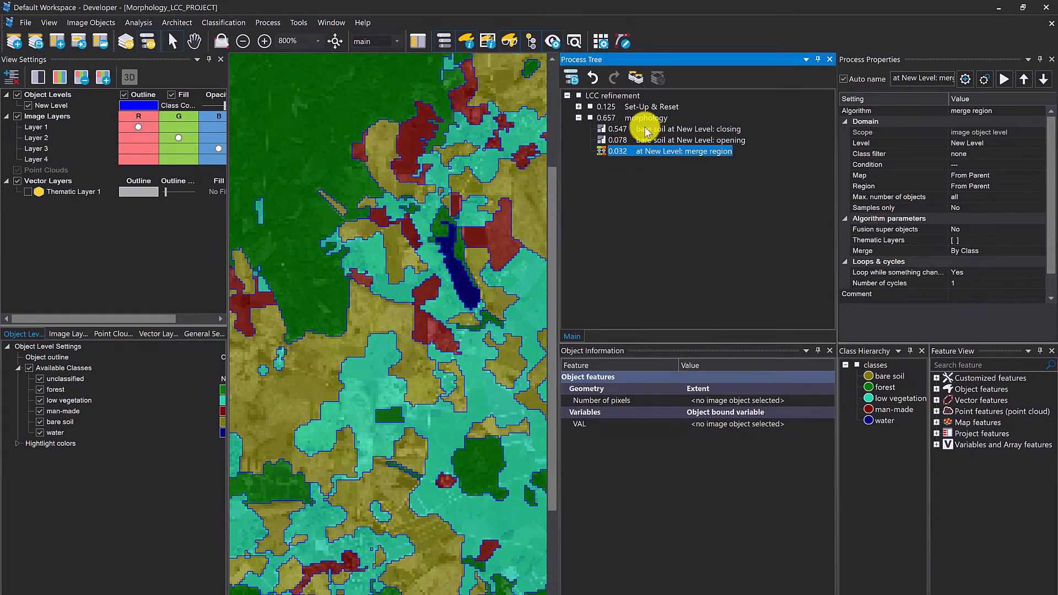
pyautogui.hotkey('ctrl', 'a')
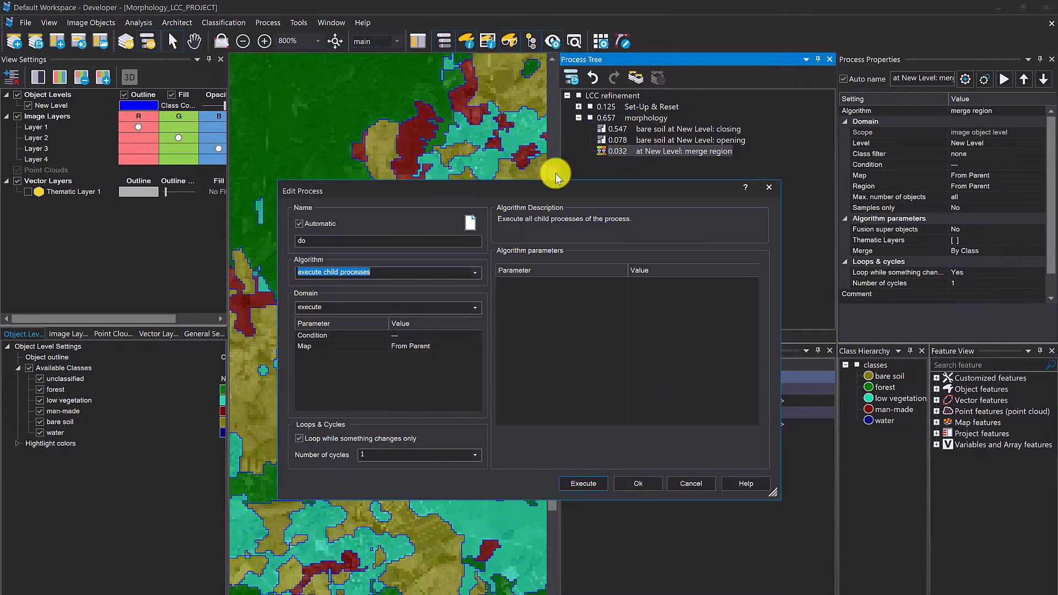
pyautogui.doubleClick(368, 242)
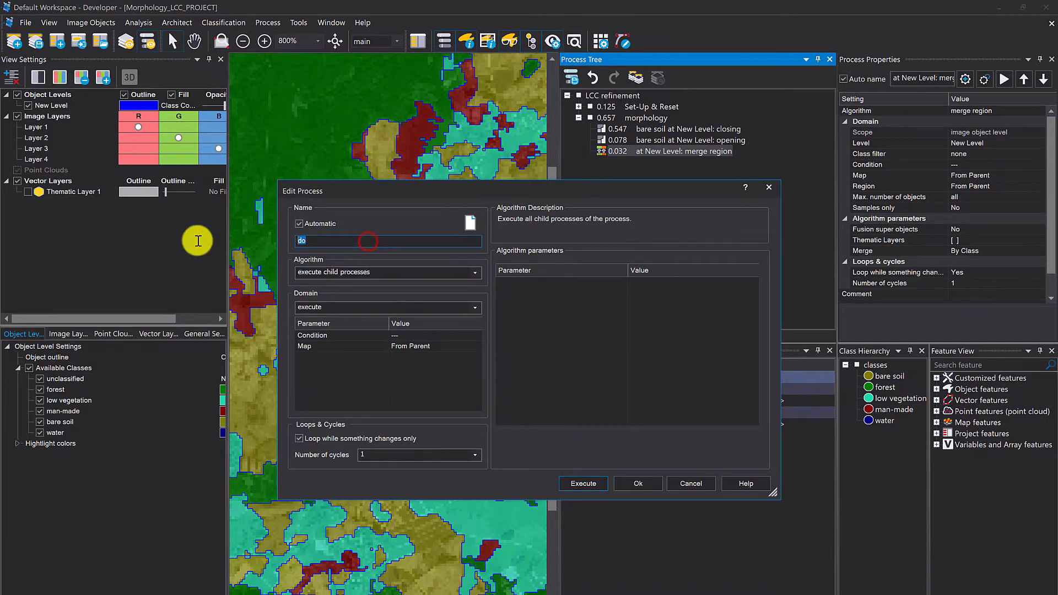
pyautogui.write('Create and update array')
pyautogui.click(638, 483)
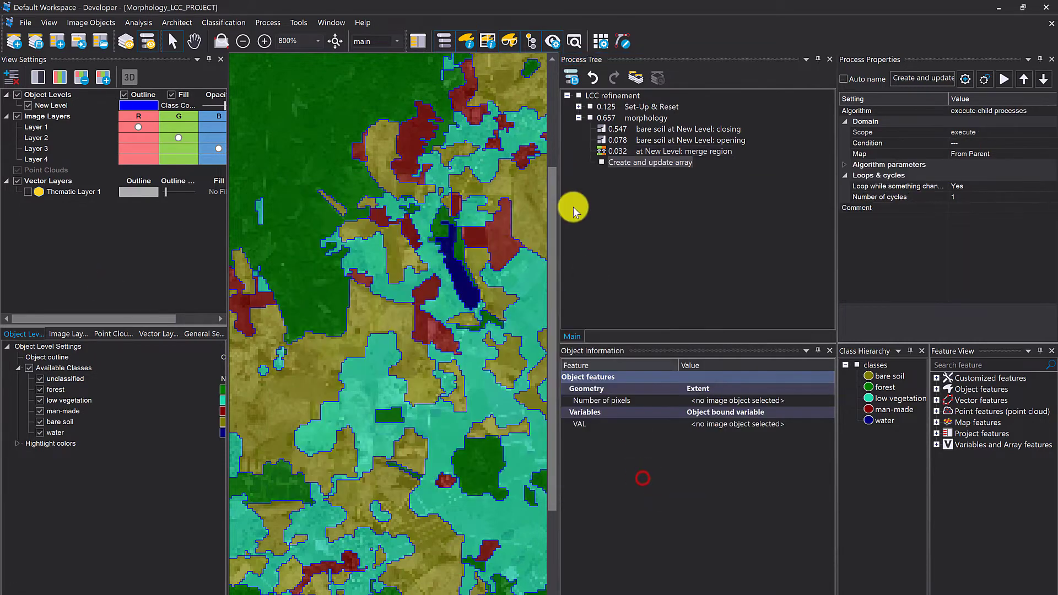
# - Insert a child process under "Create and update array" that uses the update array algorithm
pyautogui.rightClick(614, 163)
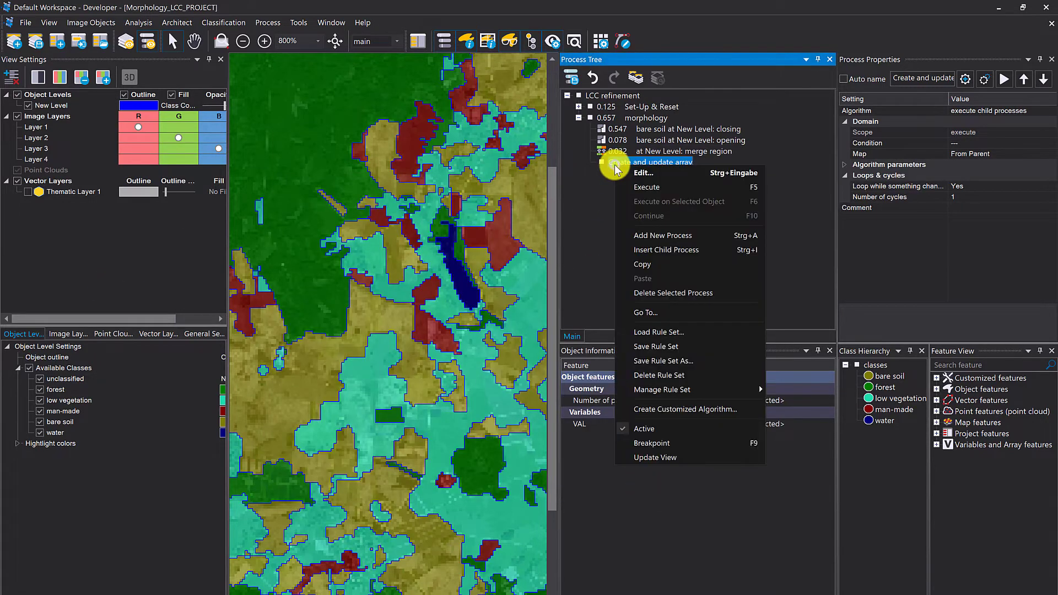
pyautogui.click(675, 249)
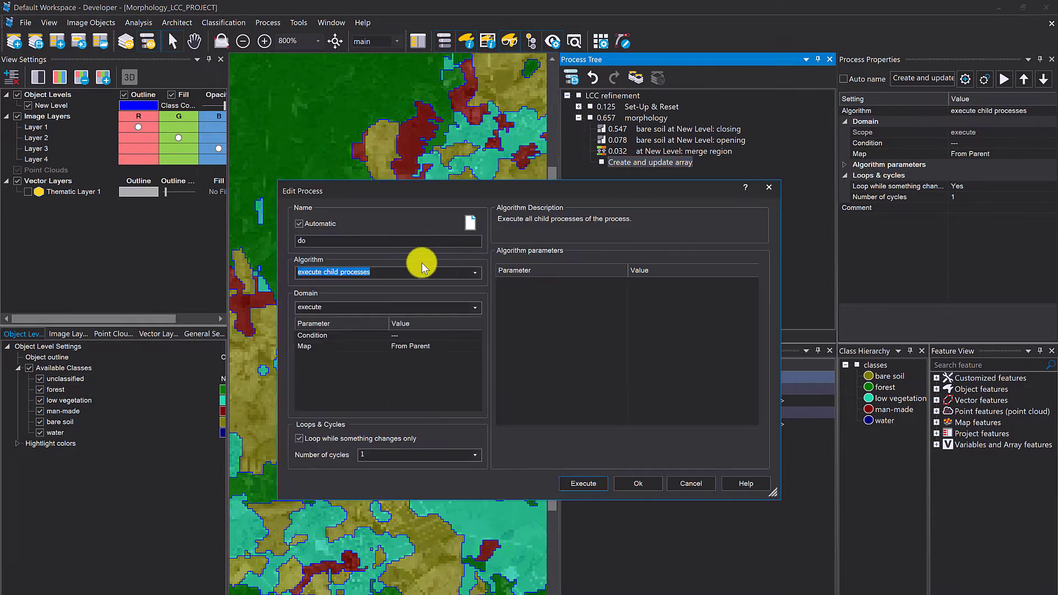
pyautogui.write('update')
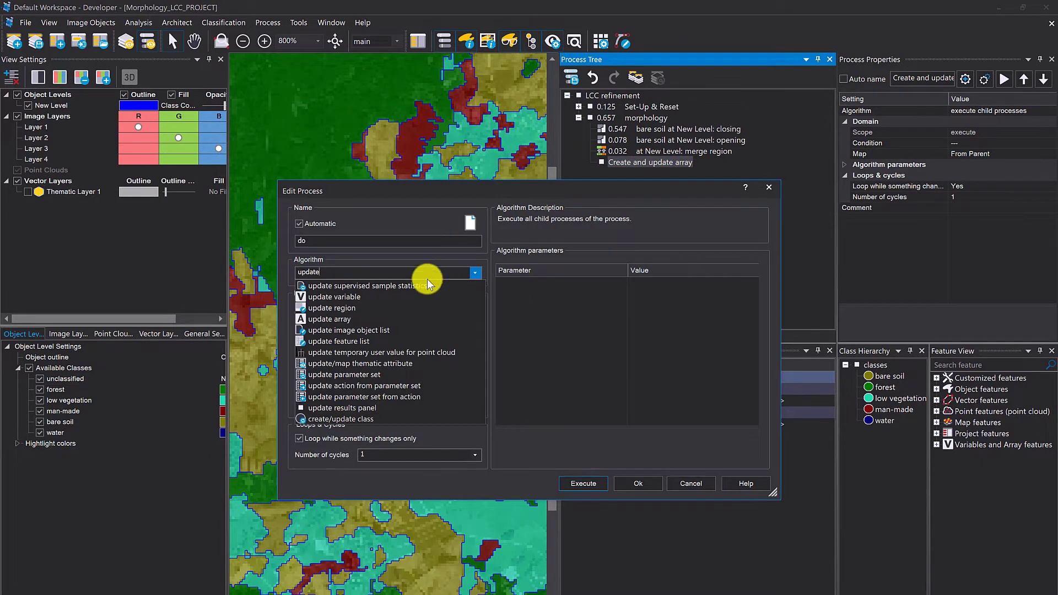
pyautogui.click(368, 316)
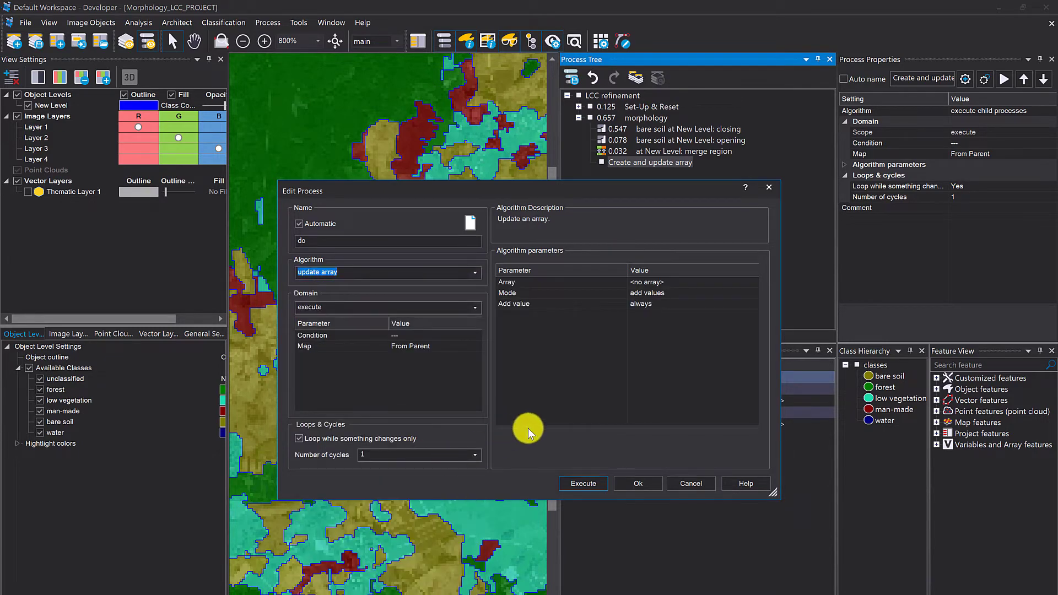
# - Create a rule set array named _class_Array of type class with no initial values for the update array process
pyautogui.click(669, 284)
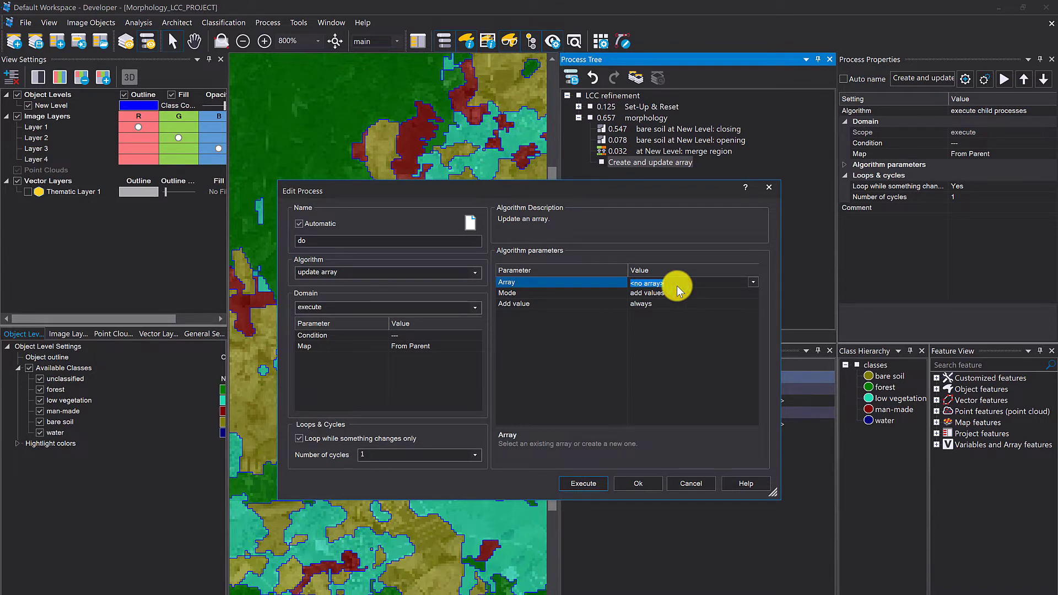
pyautogui.write('_class_array')
pyautogui.click(678, 352)
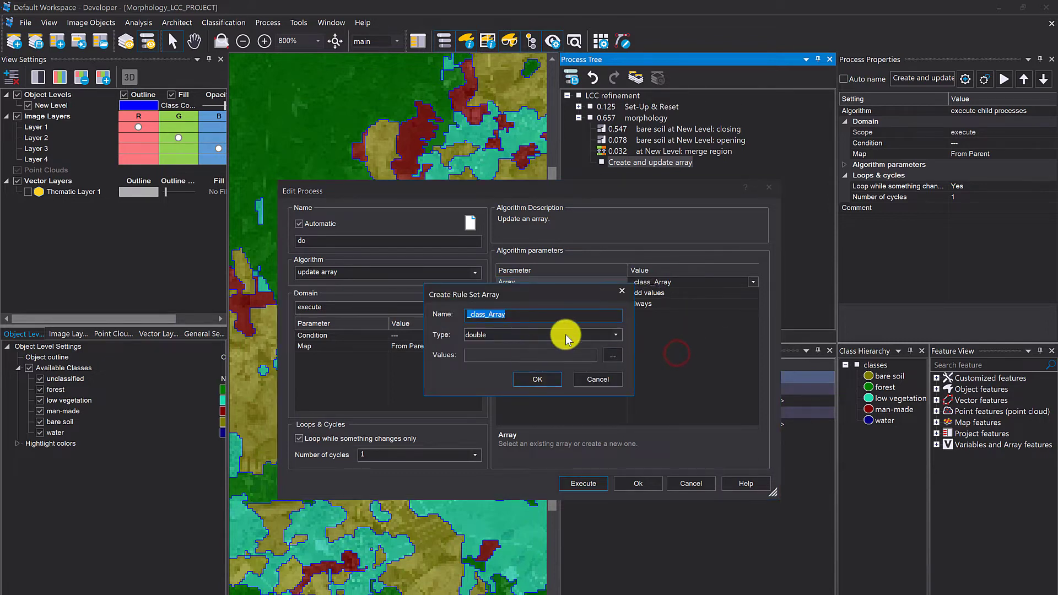
pyautogui.click(485, 339)
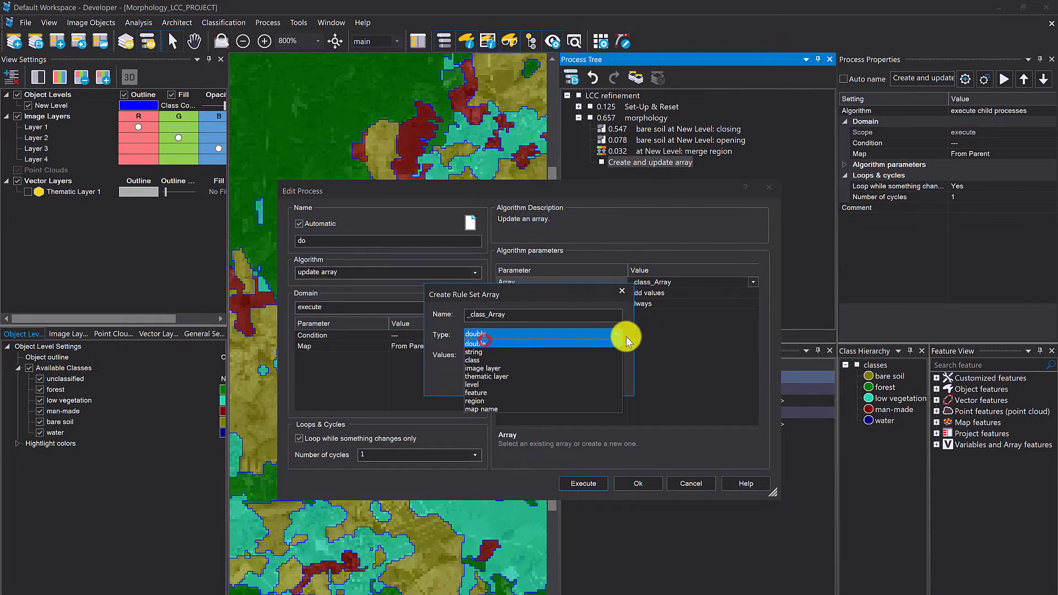
pyautogui.click(507, 361)
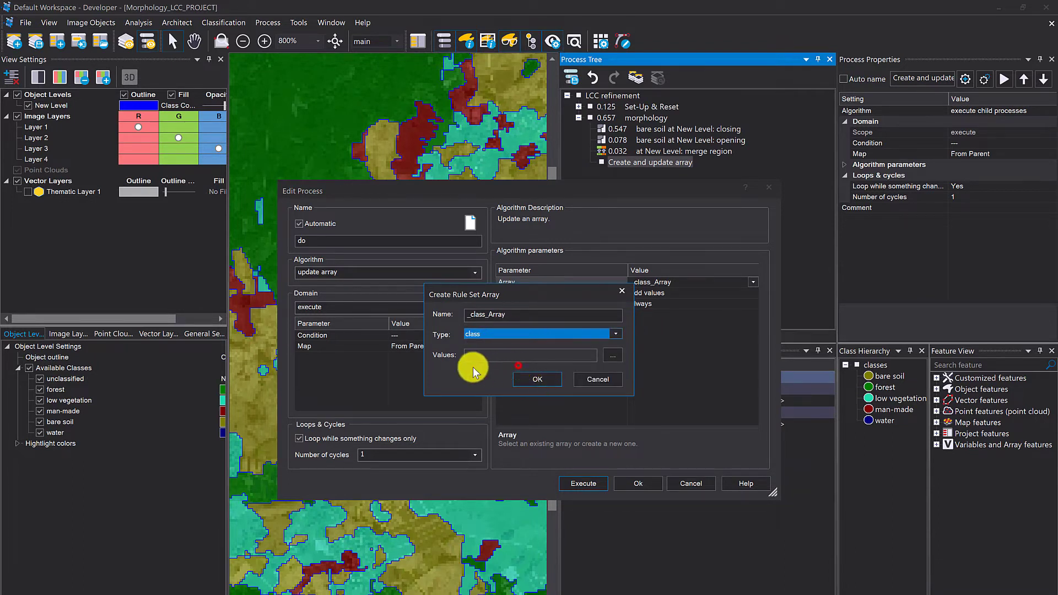
pyautogui.click(611, 357)
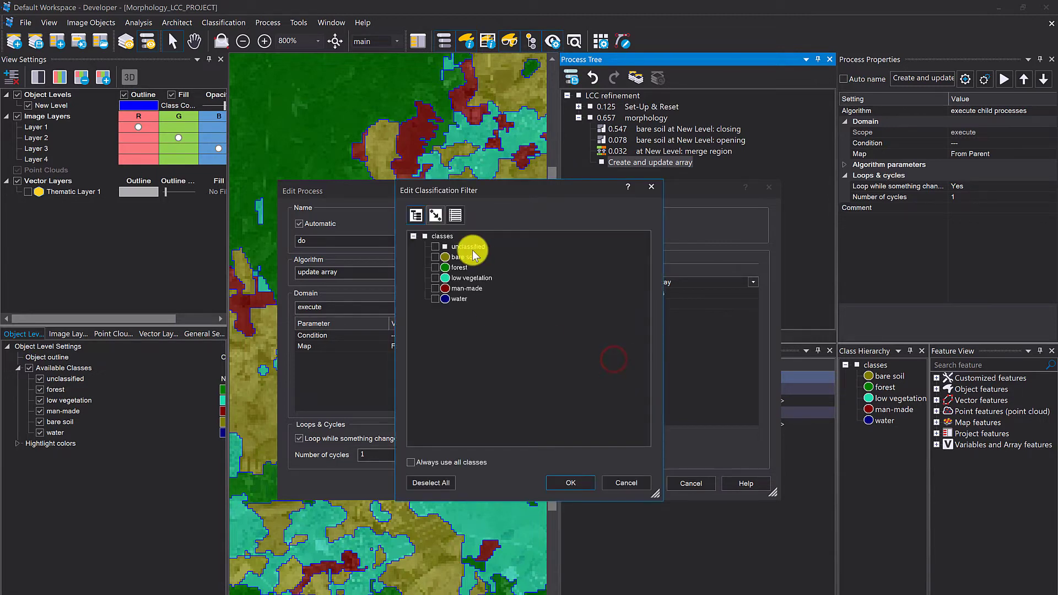
pyautogui.click(466, 257)
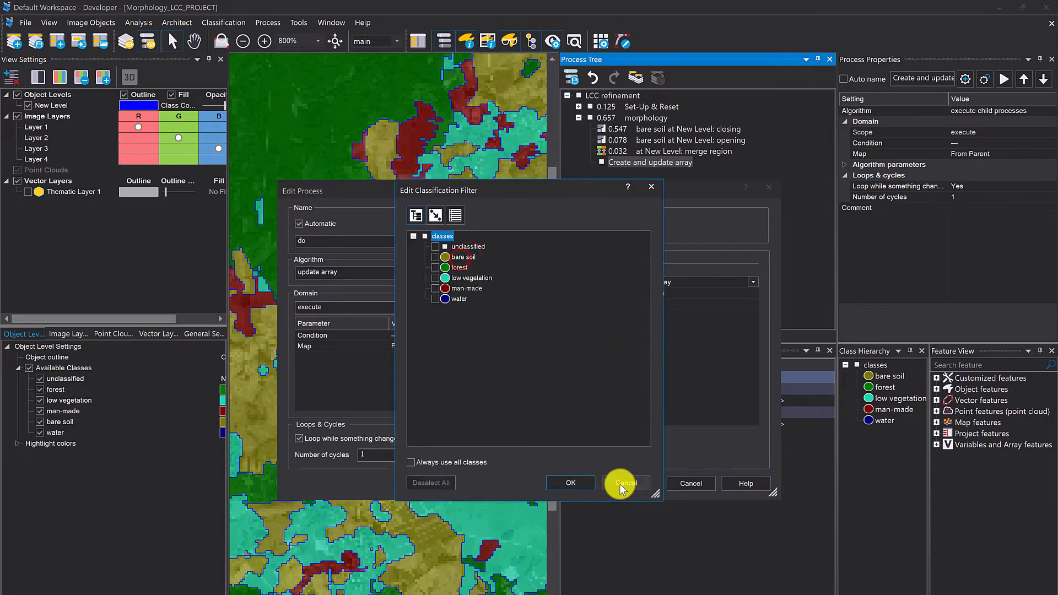
pyautogui.click(579, 484)
pyautogui.click(555, 380)
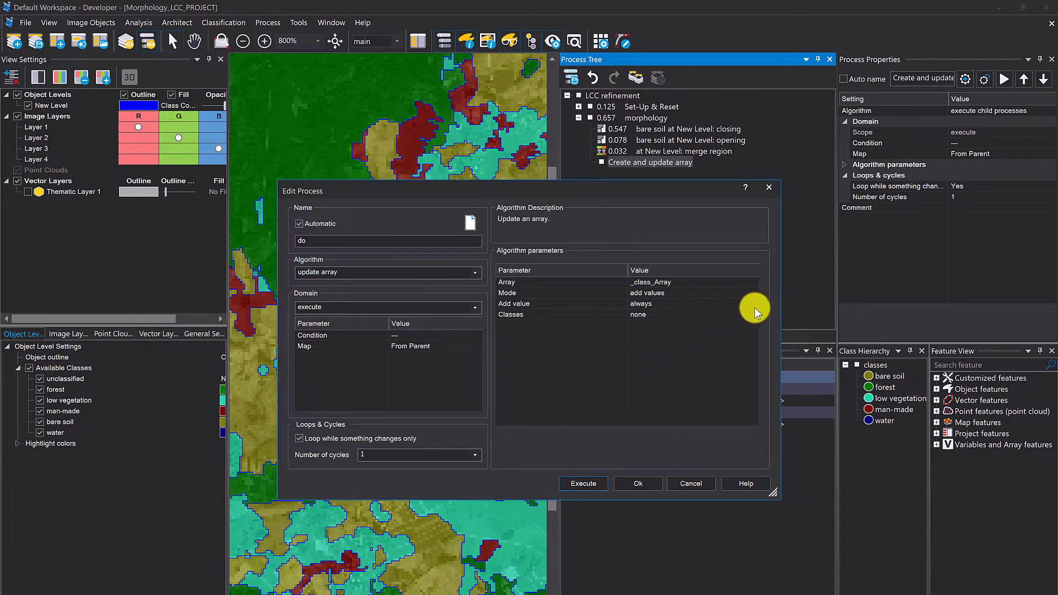
# - Set the array update to add bare soil, forest, low vegetation, man-made and water only once, and execute it
pyautogui.click(753, 307)
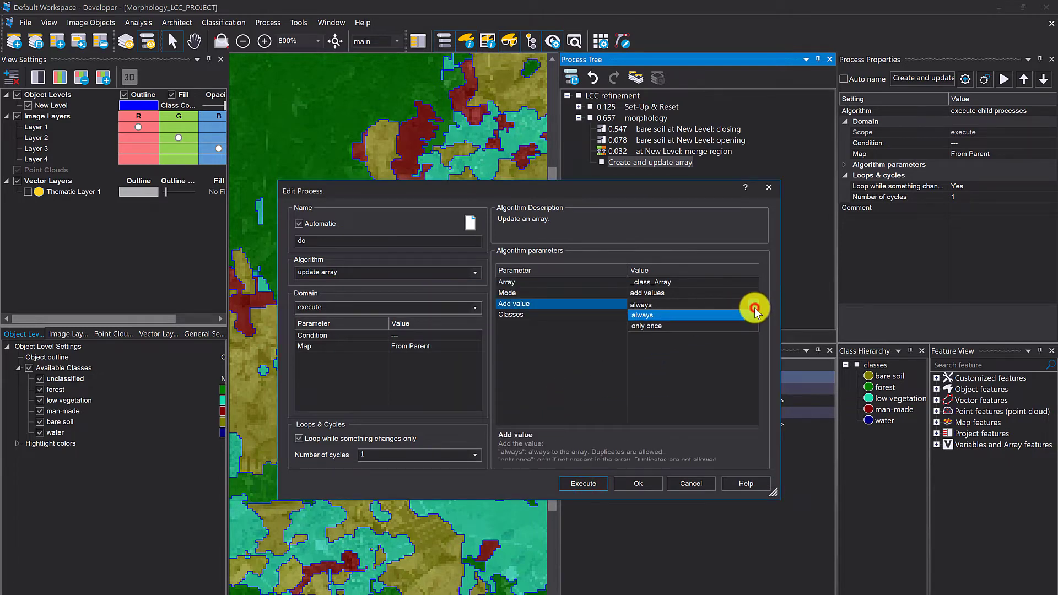
pyautogui.click(673, 323)
pyautogui.click(670, 316)
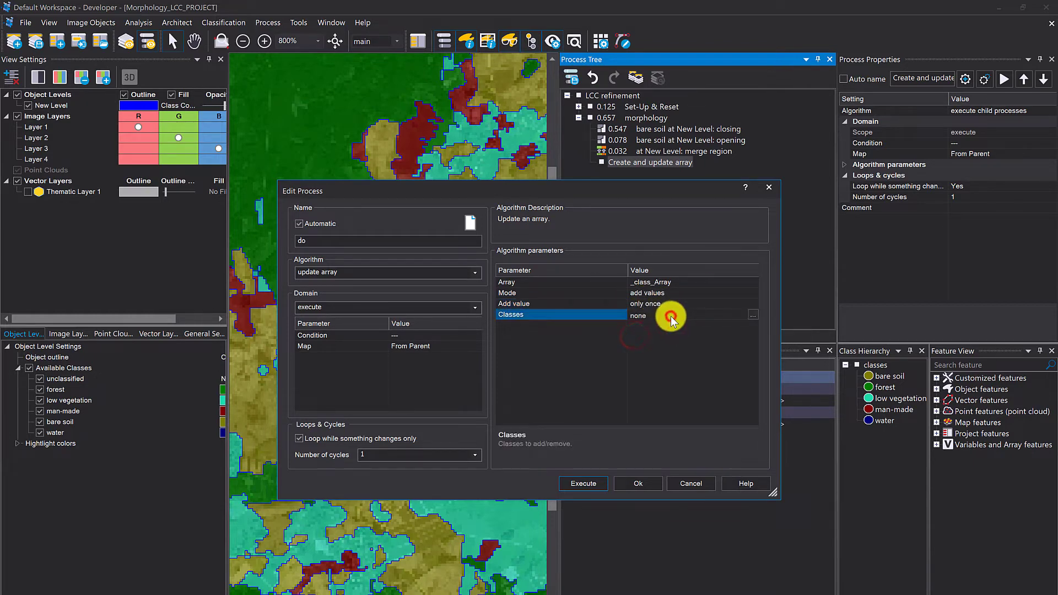
pyautogui.click(752, 314)
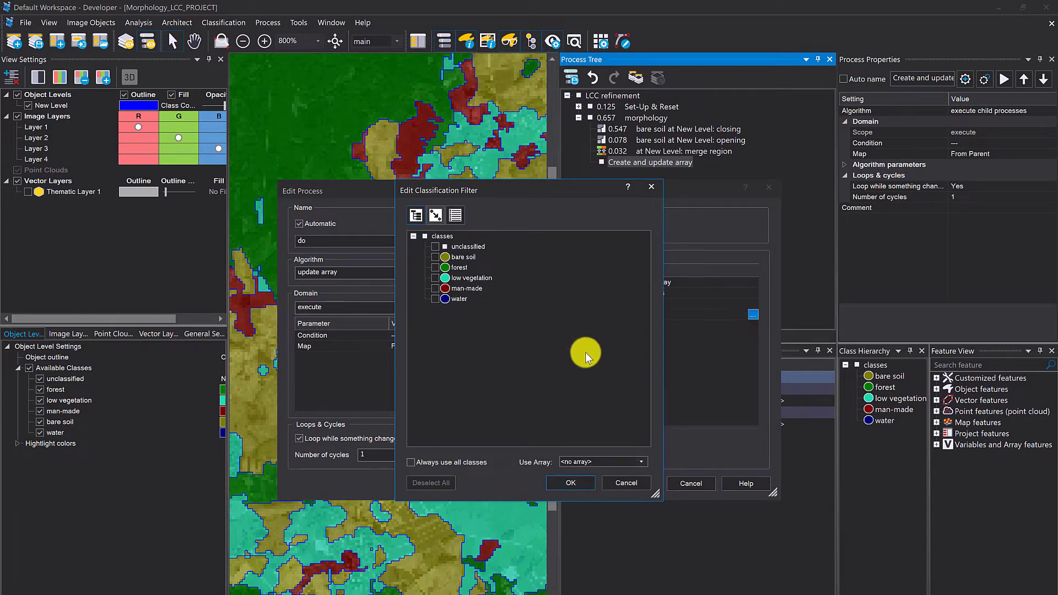
pyautogui.click(435, 257)
pyautogui.click(435, 268)
pyautogui.click(435, 278)
pyautogui.click(435, 288)
pyautogui.click(435, 298)
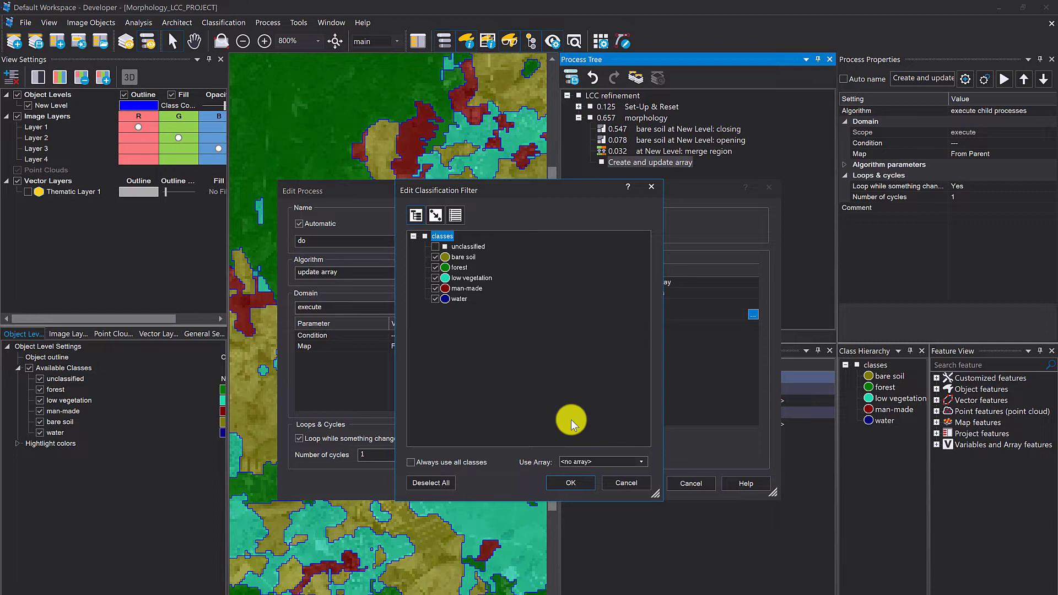
pyautogui.click(571, 483)
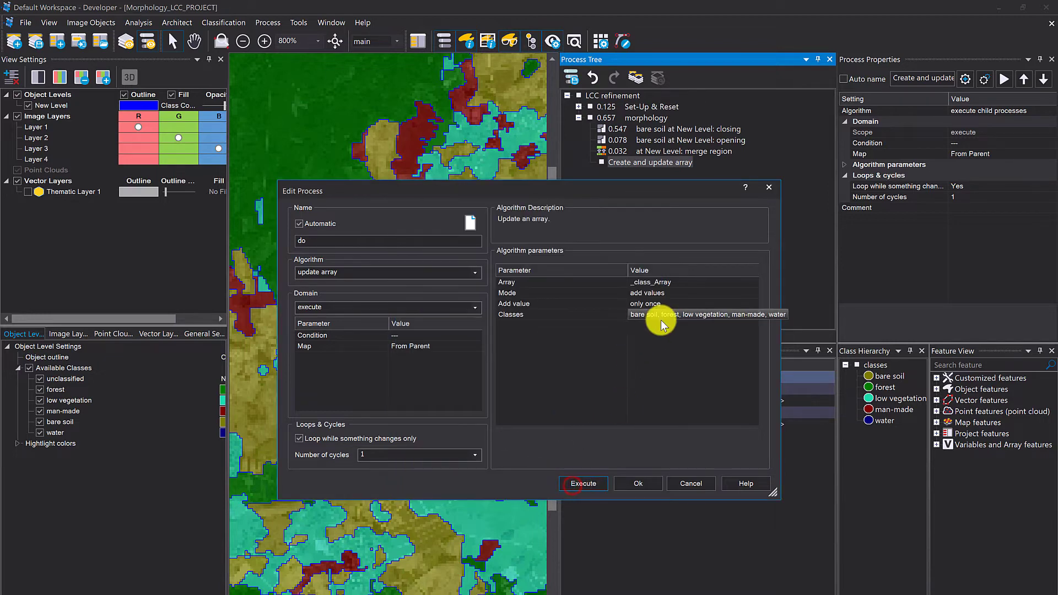
pyautogui.click(584, 483)
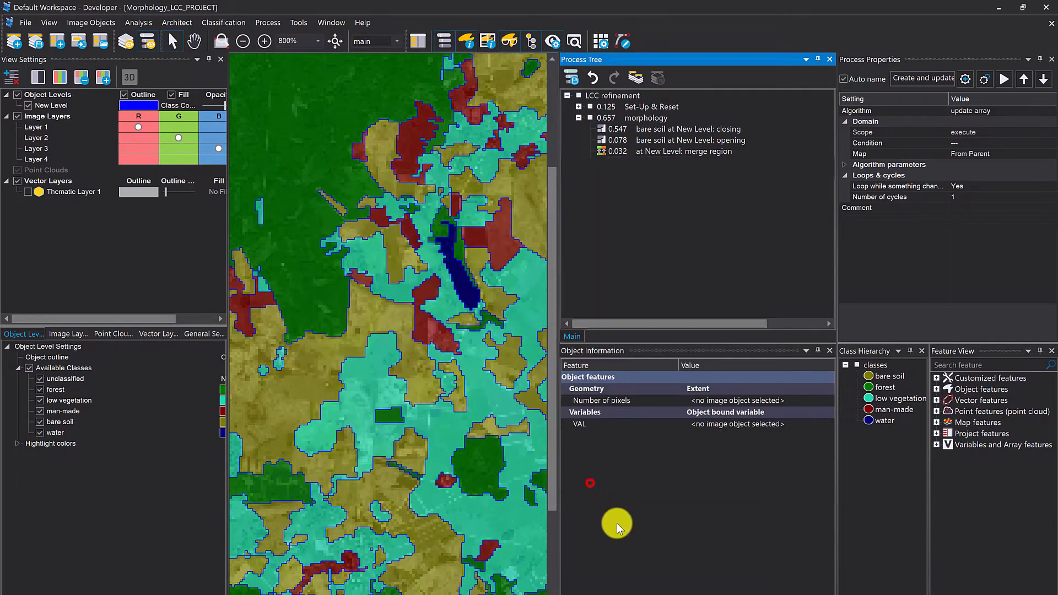
# - Create an array values feature for _class_Array, display it in the object information, and widen the view to show the full list
pyautogui.rightClick(667, 507)
pyautogui.click(686, 512)
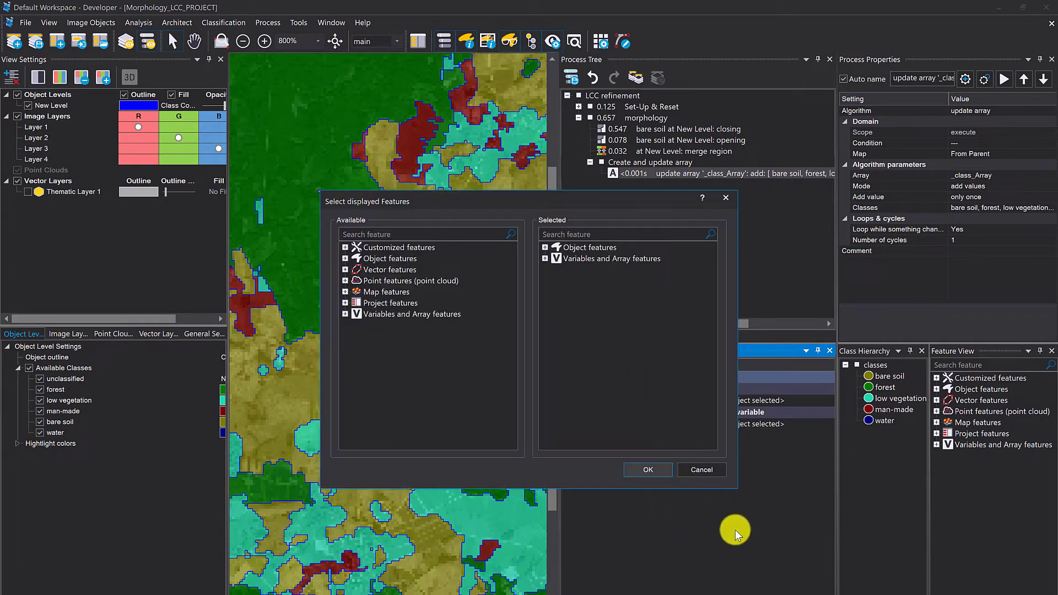
pyautogui.click(384, 233)
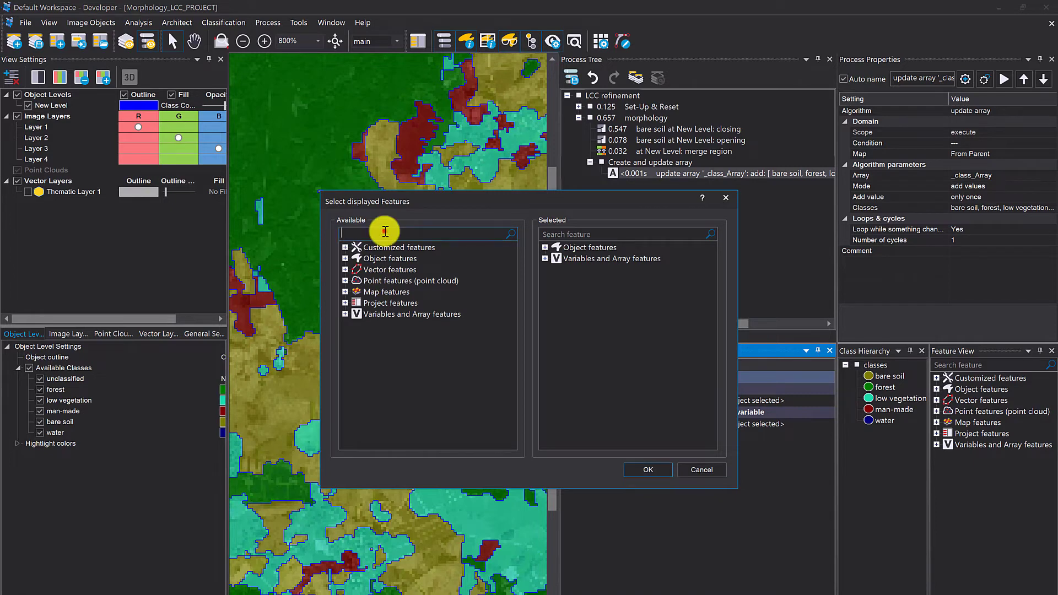
pyautogui.write('array')
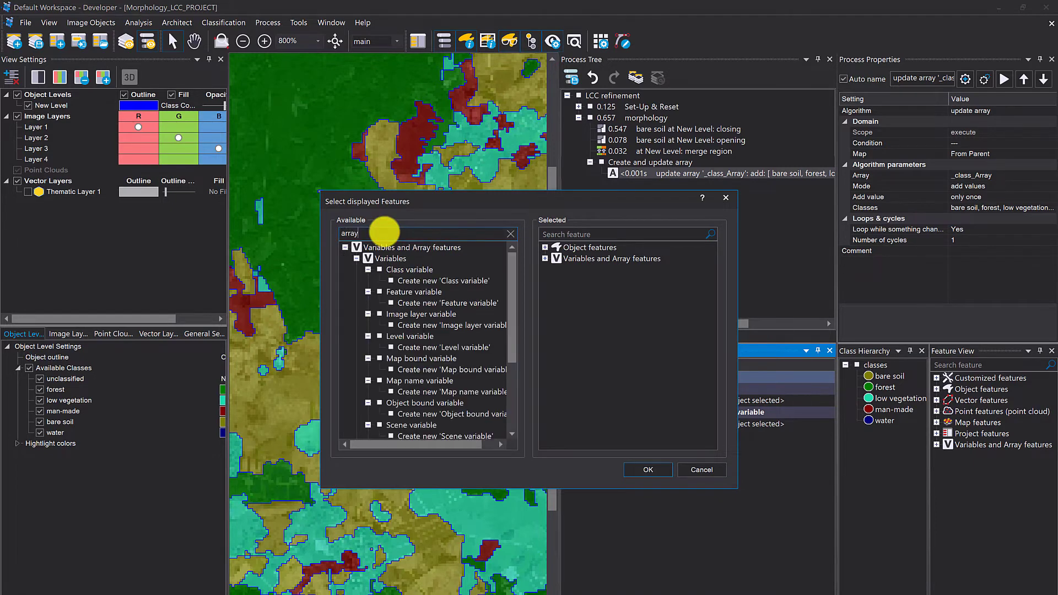
pyautogui.scroll(-3, 438, 300)
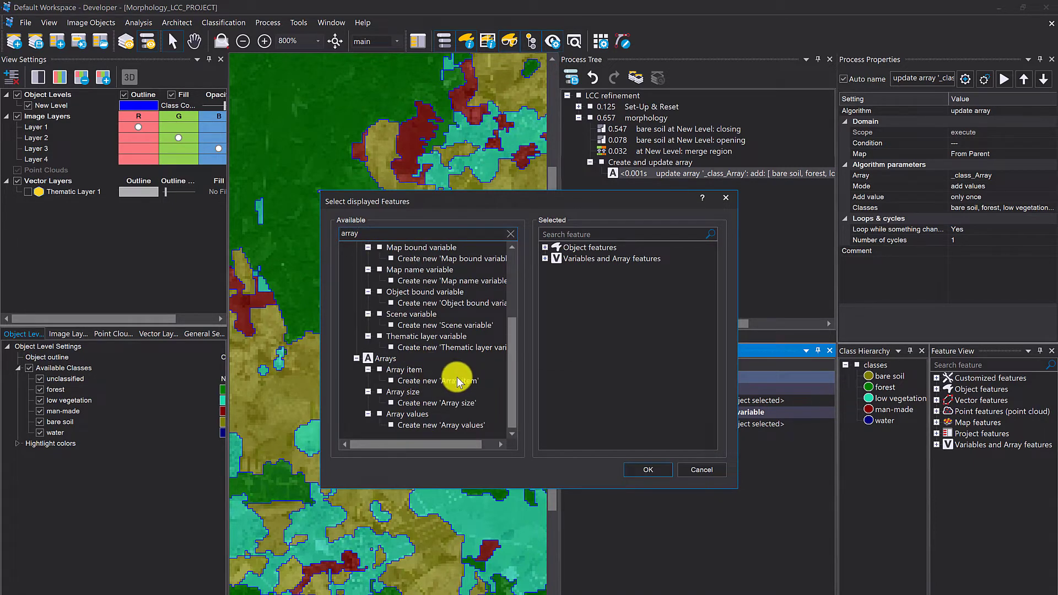
pyautogui.doubleClick(449, 424)
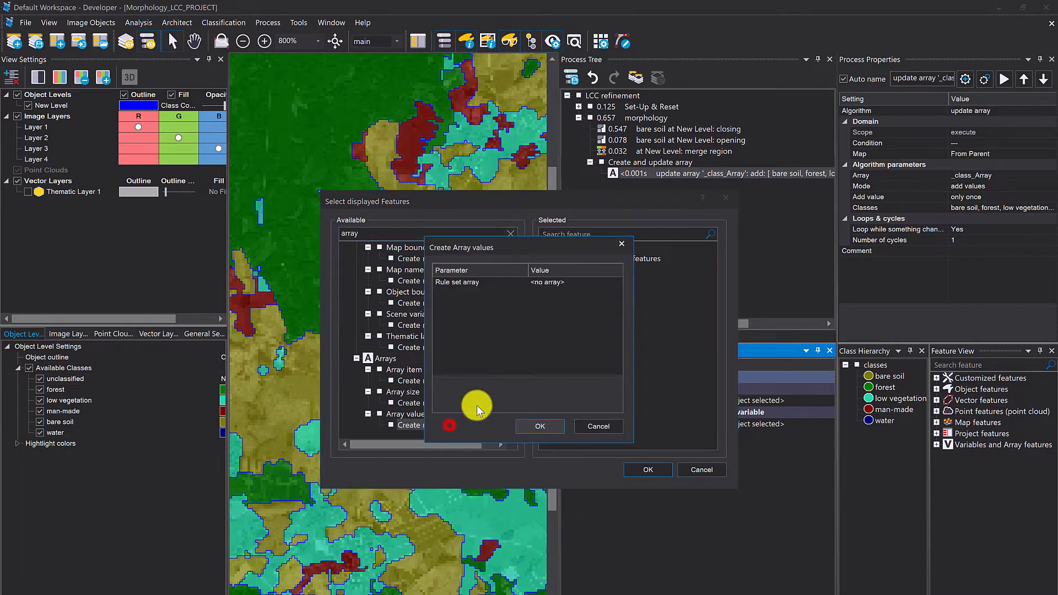
pyautogui.click(617, 282)
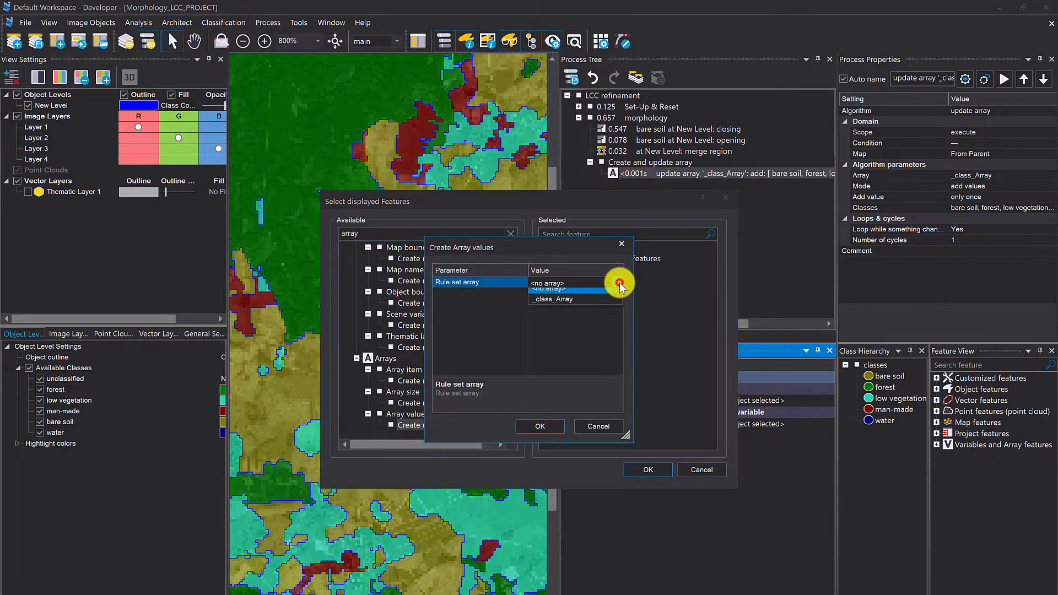
pyautogui.click(576, 306)
pyautogui.click(534, 428)
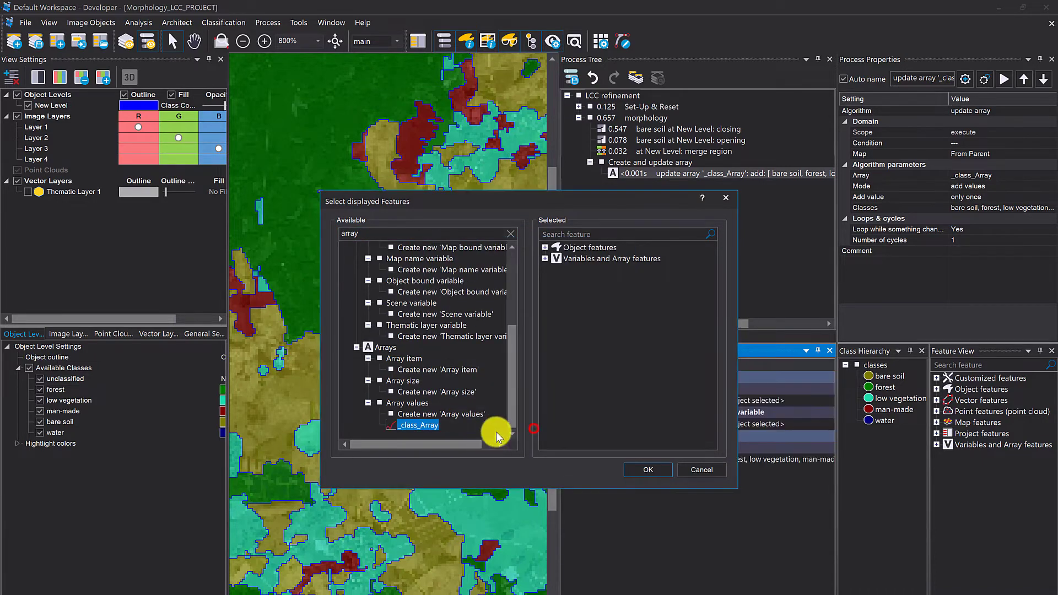
pyautogui.click(634, 468)
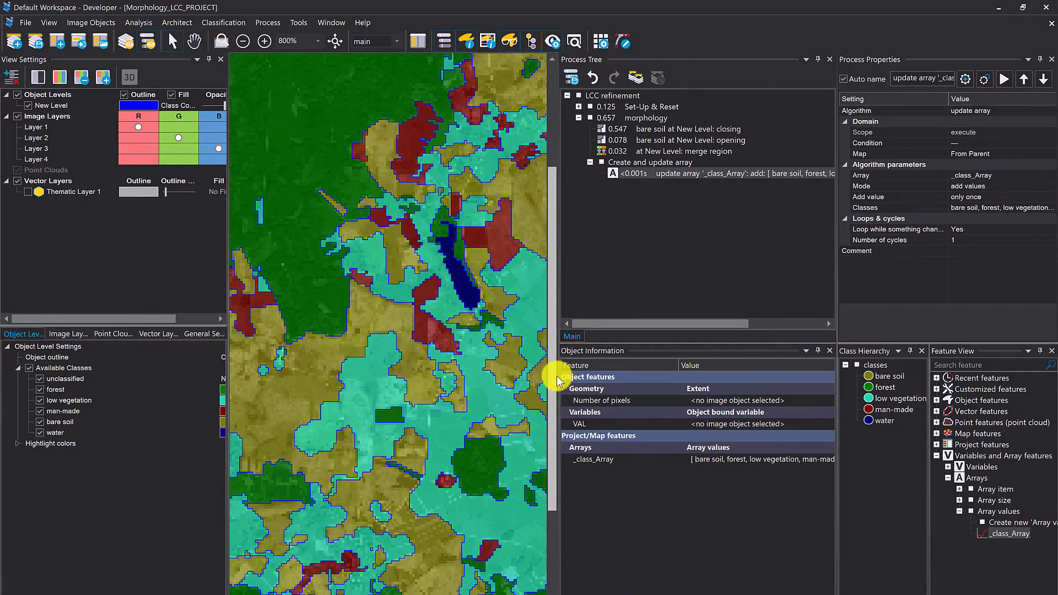
pyautogui.moveTo(559, 377); pyautogui.dragTo(471, 386)
pyautogui.moveTo(766, 369); pyautogui.dragTo(811, 373)
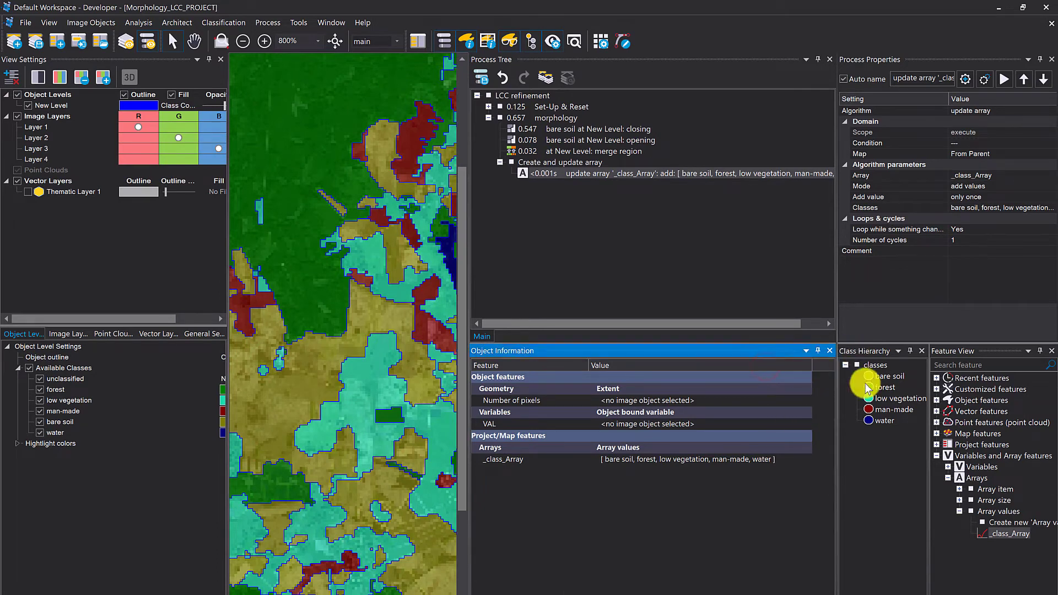
# - Duplicate the update array process, set the copy to sort _class_Array in ascending order, and execute it
pyautogui.click(593, 172)
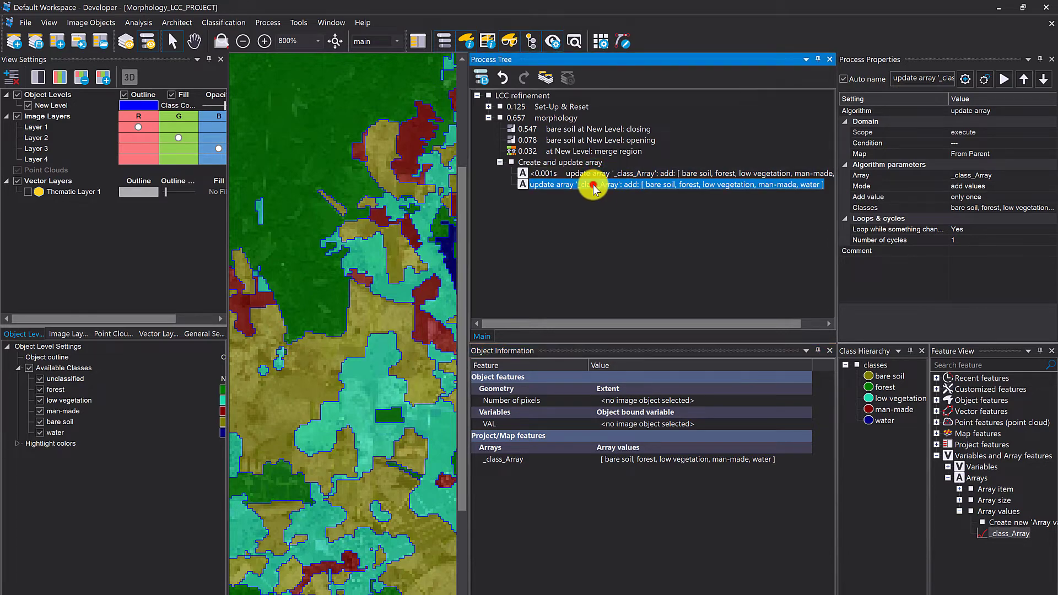
pyautogui.doubleClick(593, 184)
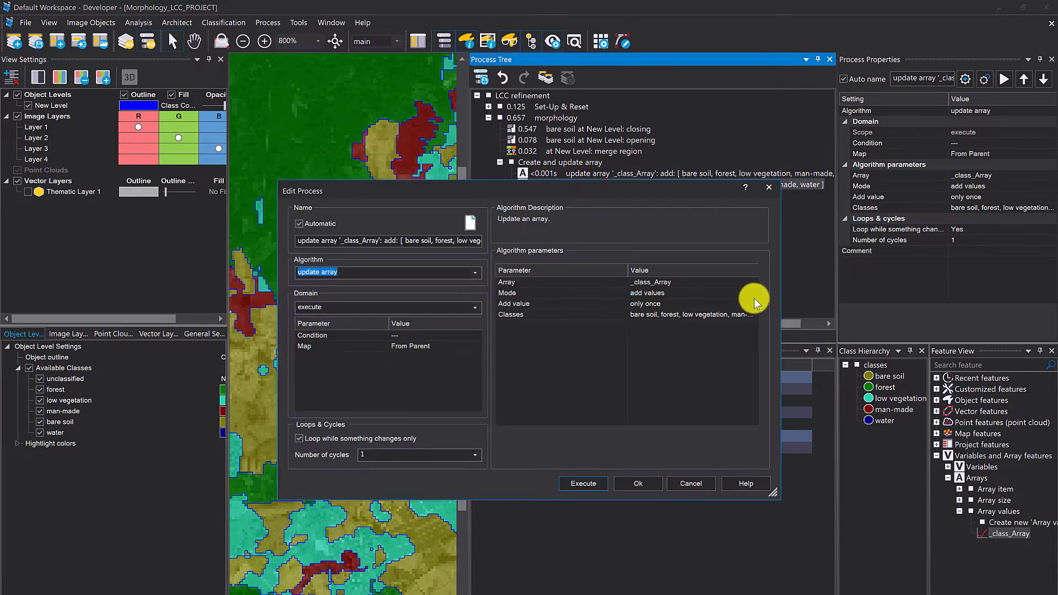
pyautogui.click(749, 293)
pyautogui.click(753, 293)
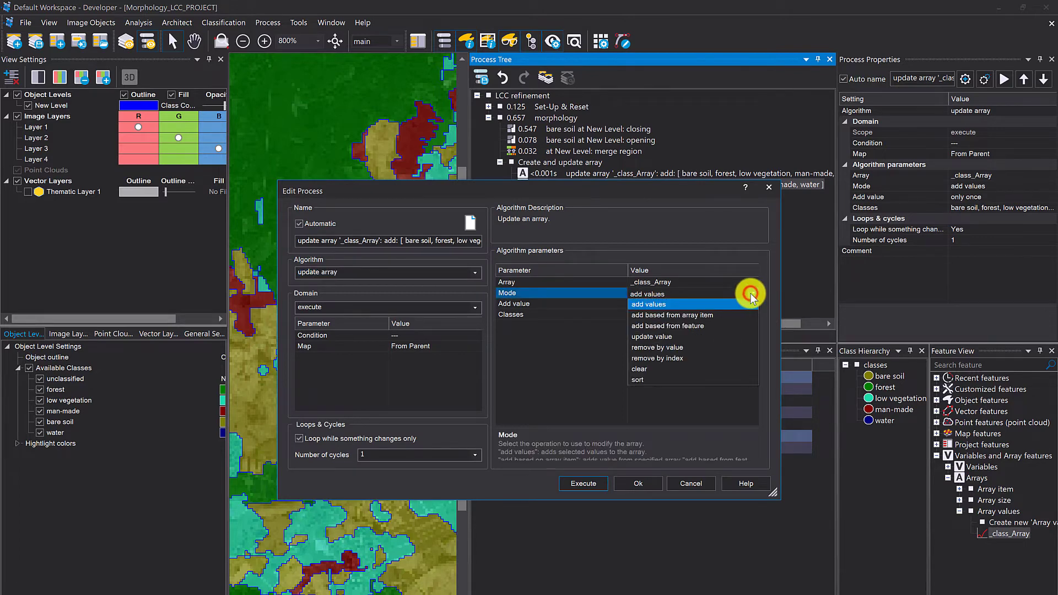
pyautogui.click(653, 380)
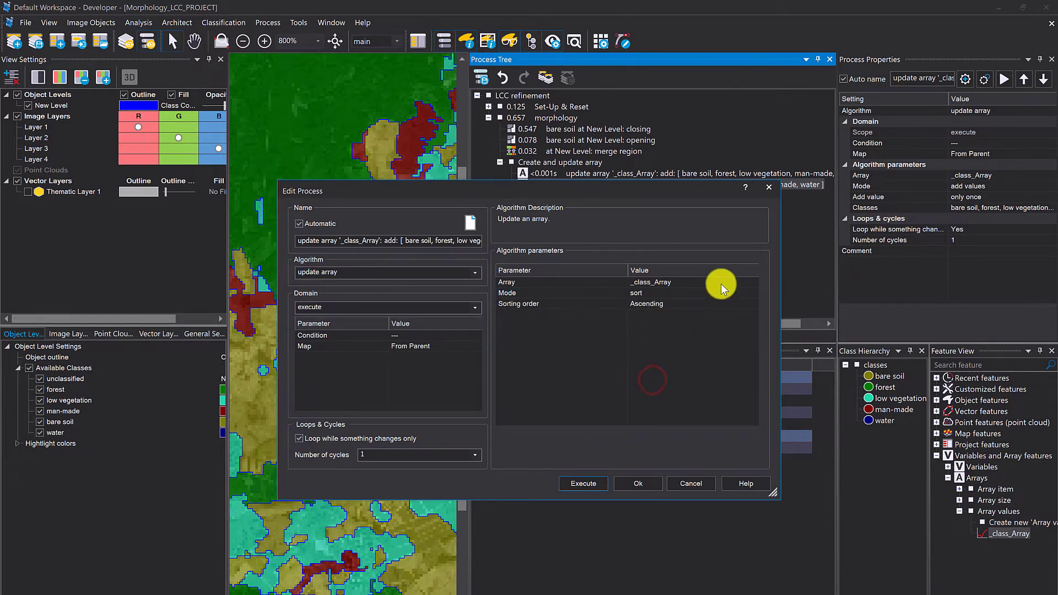
pyautogui.moveTo(636, 185); pyautogui.dragTo(423, 126)
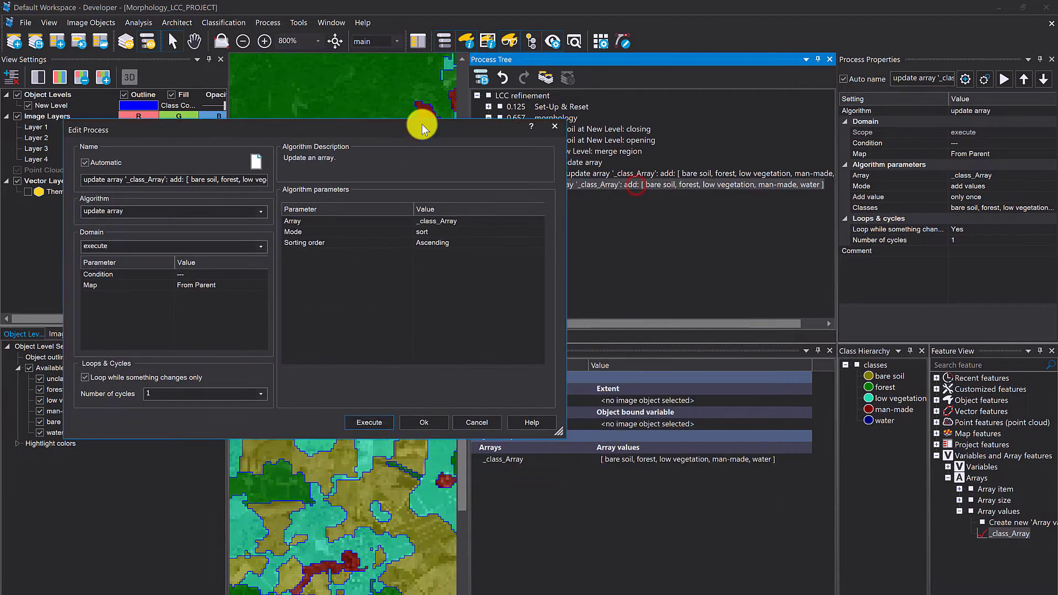
pyautogui.click(366, 424)
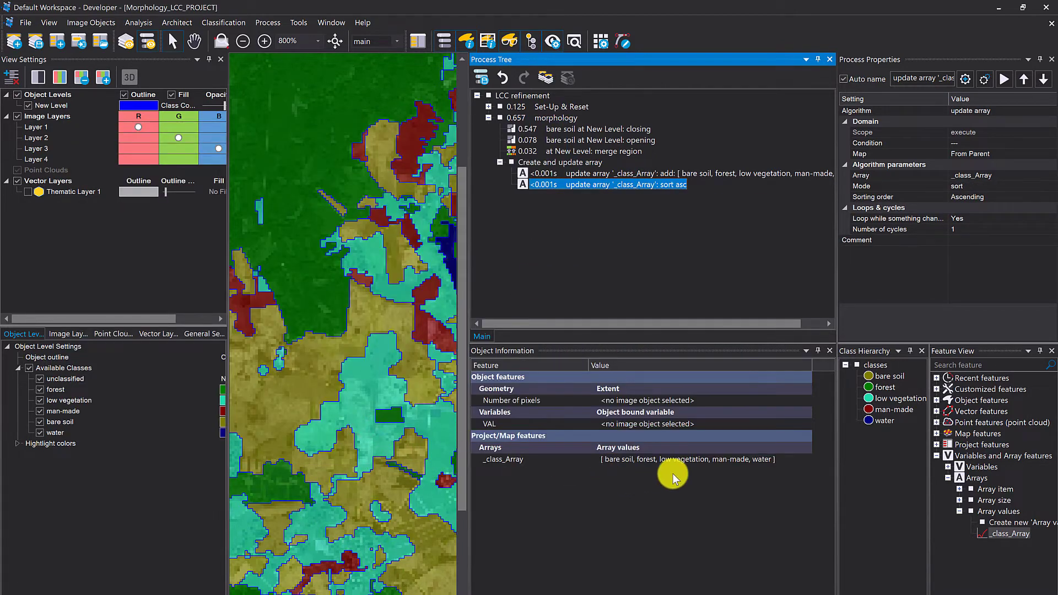
# - Change the sort process to descending order, execute it, and enlarge the image view again
pyautogui.doubleClick(630, 185)
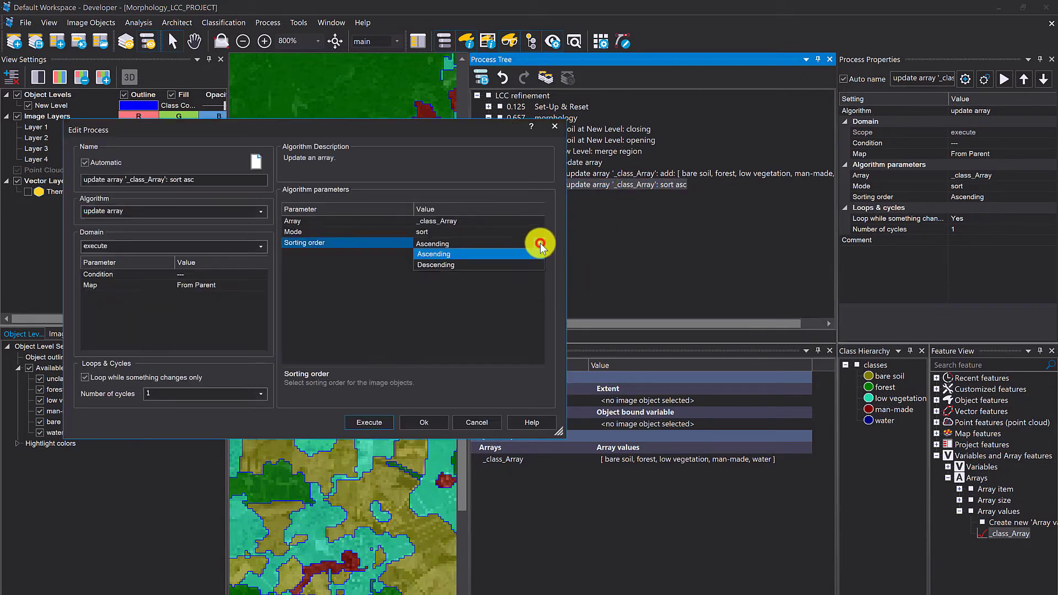
pyautogui.click(511, 266)
pyautogui.click(368, 424)
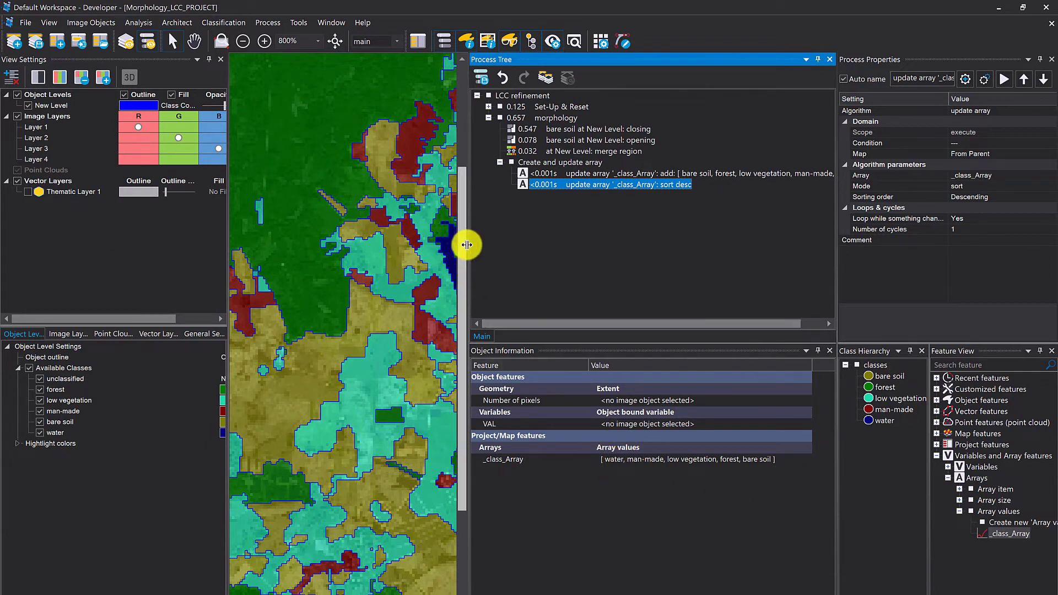
pyautogui.moveTo(466, 246); pyautogui.dragTo(553, 266)
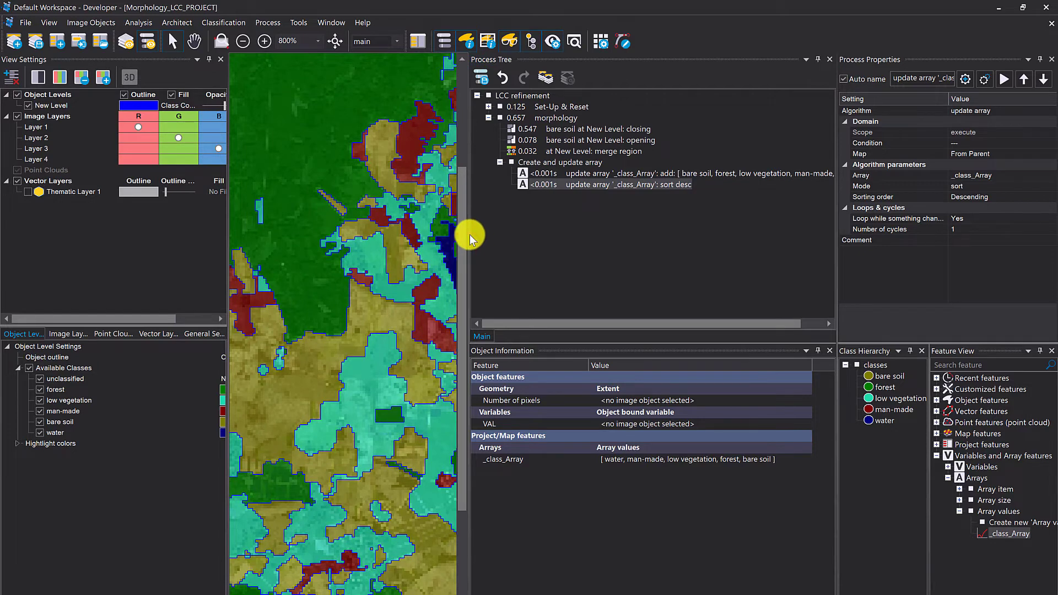
pyautogui.moveTo(468, 237); pyautogui.dragTo(578, 253)
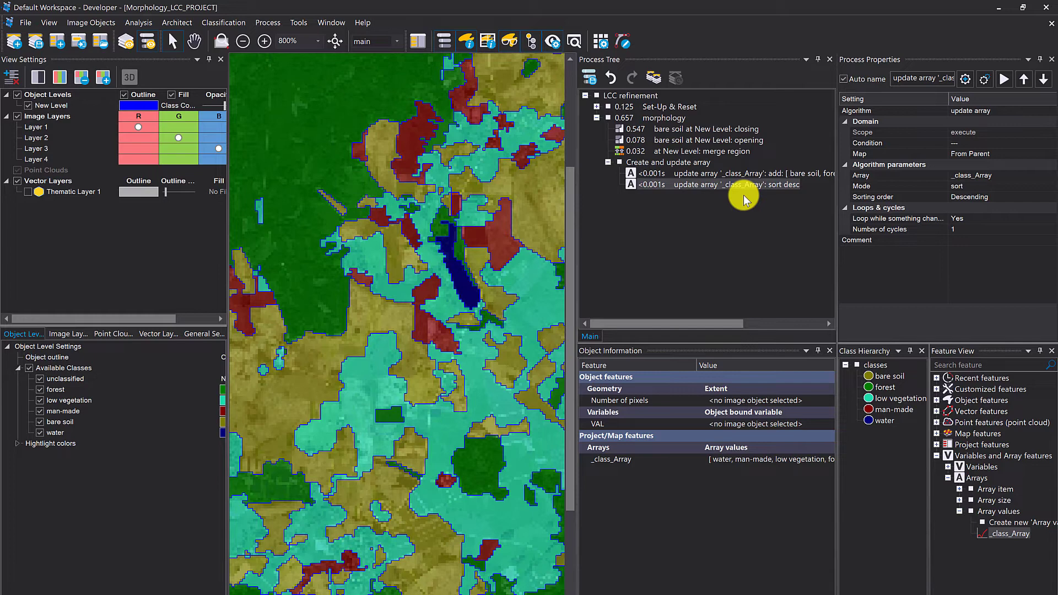
# - Add a process after the sort process that executes child processes on the array domain with _class_Array as its array
pyautogui.click(685, 187)
pyautogui.hotkey('ctrl', 'a')
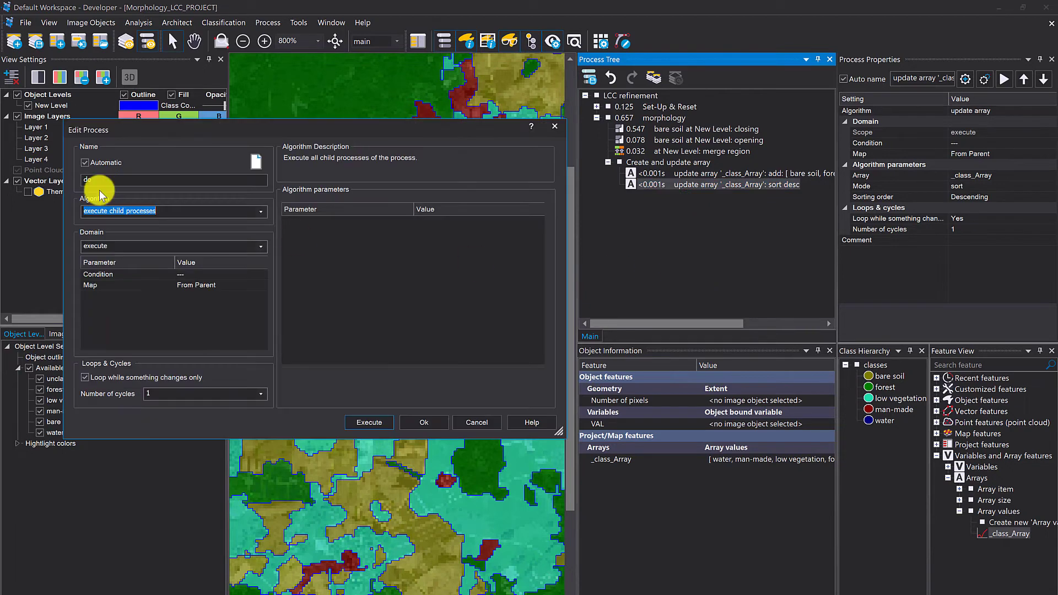
pyautogui.moveTo(151, 126); pyautogui.dragTo(477, 101)
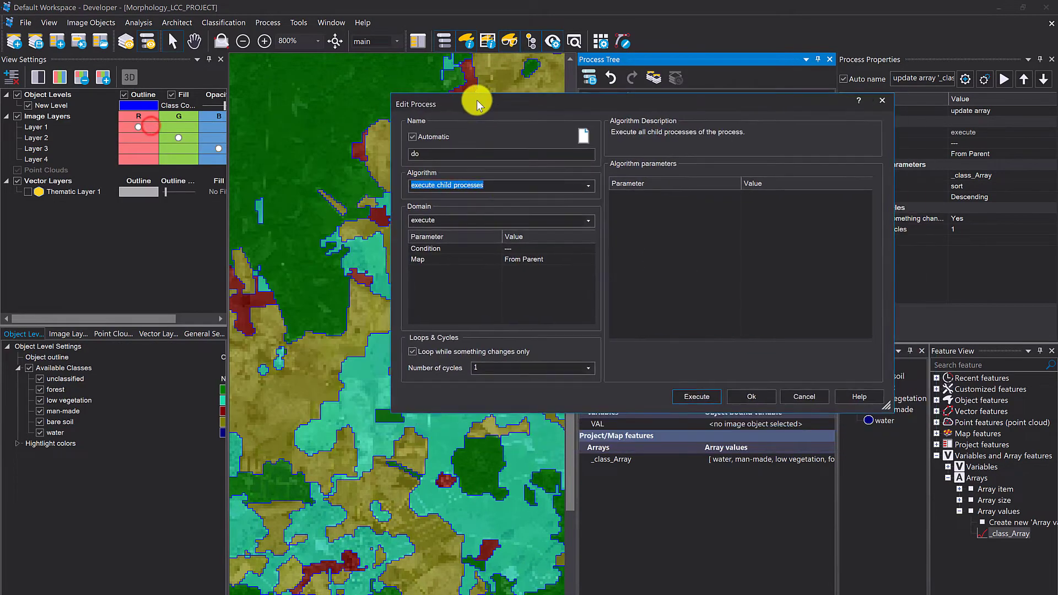
pyautogui.click(542, 212)
pyautogui.click(587, 224)
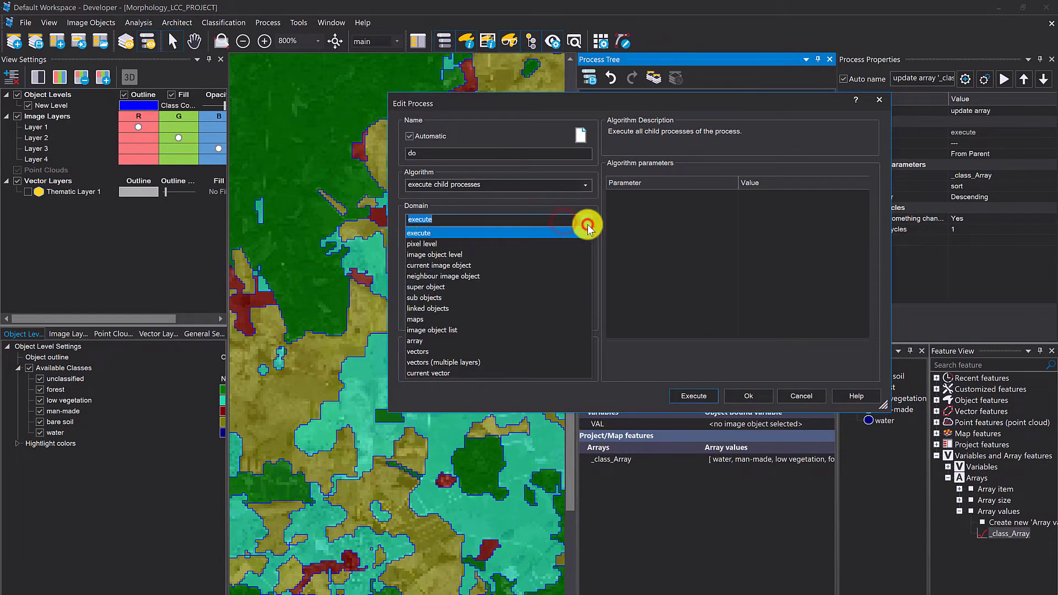
pyautogui.click(447, 337)
pyautogui.click(489, 306)
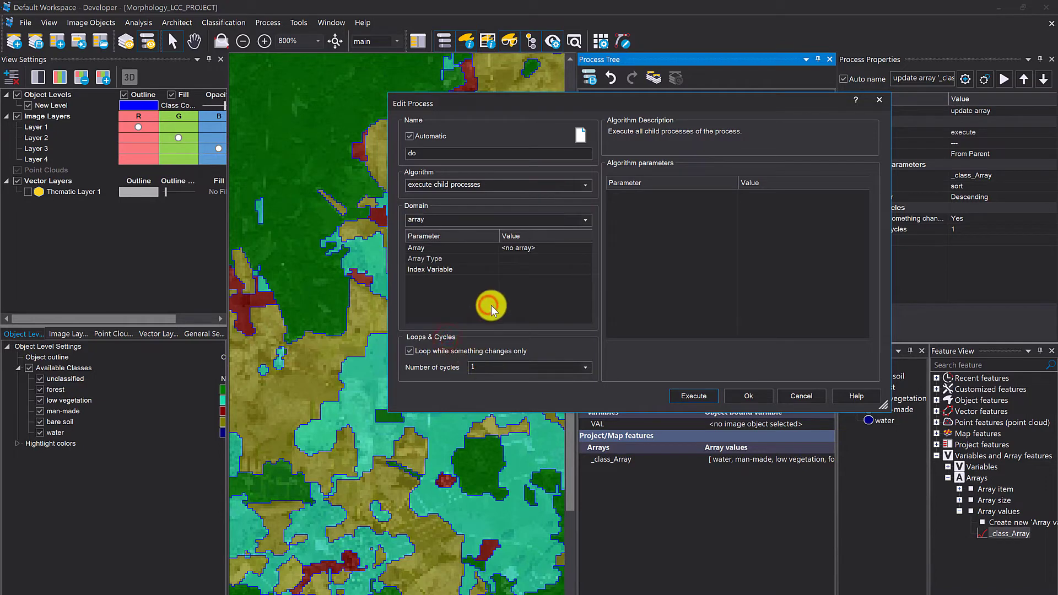
pyautogui.click(586, 249)
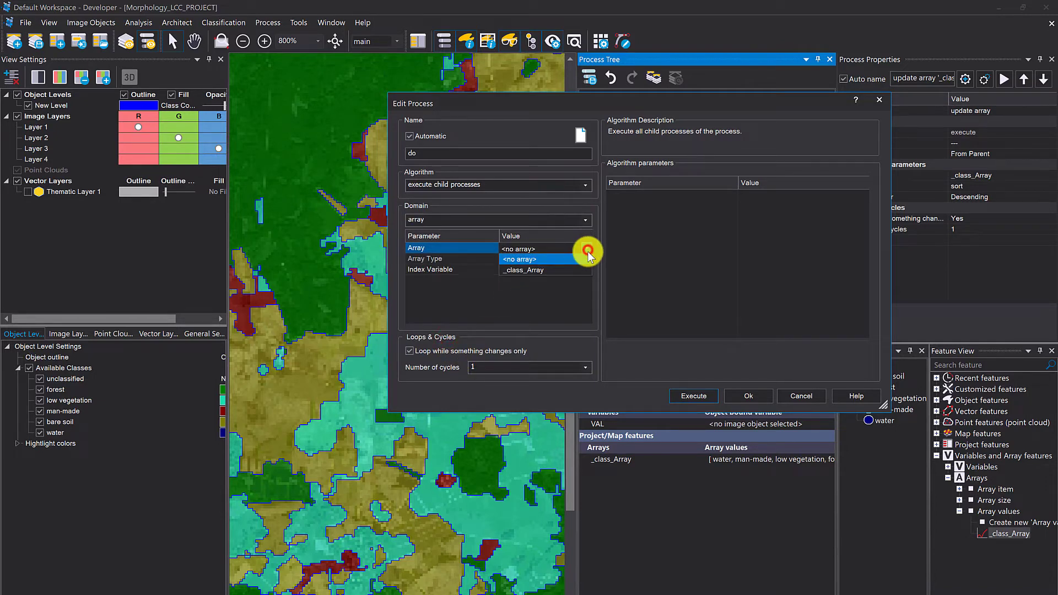
pyautogui.click(546, 270)
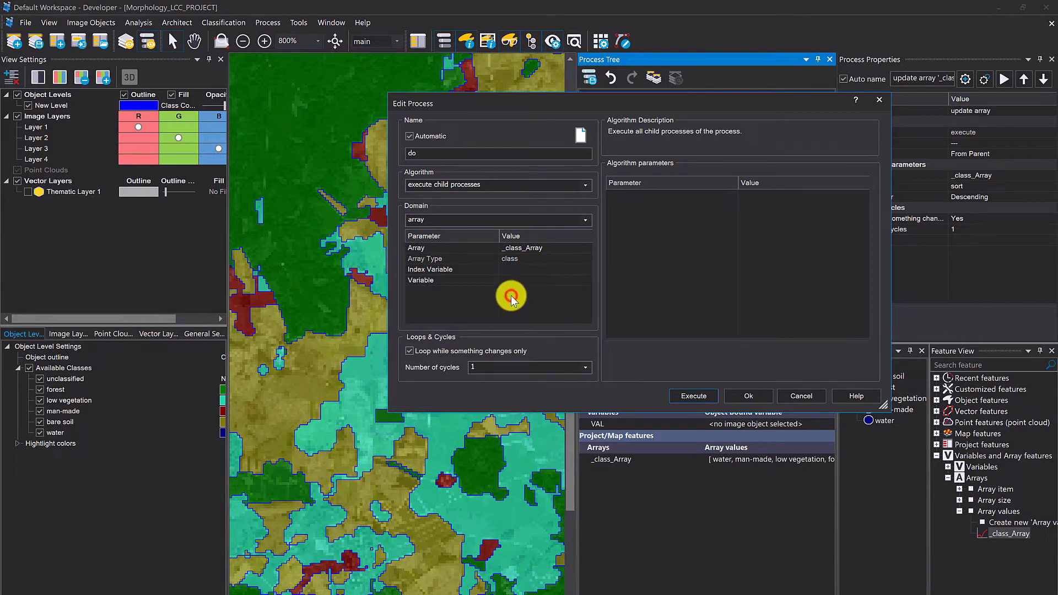
# - Create a class variable _temp with value unclassified as the array domain's variable, and save the process without executing it
pyautogui.click(513, 281)
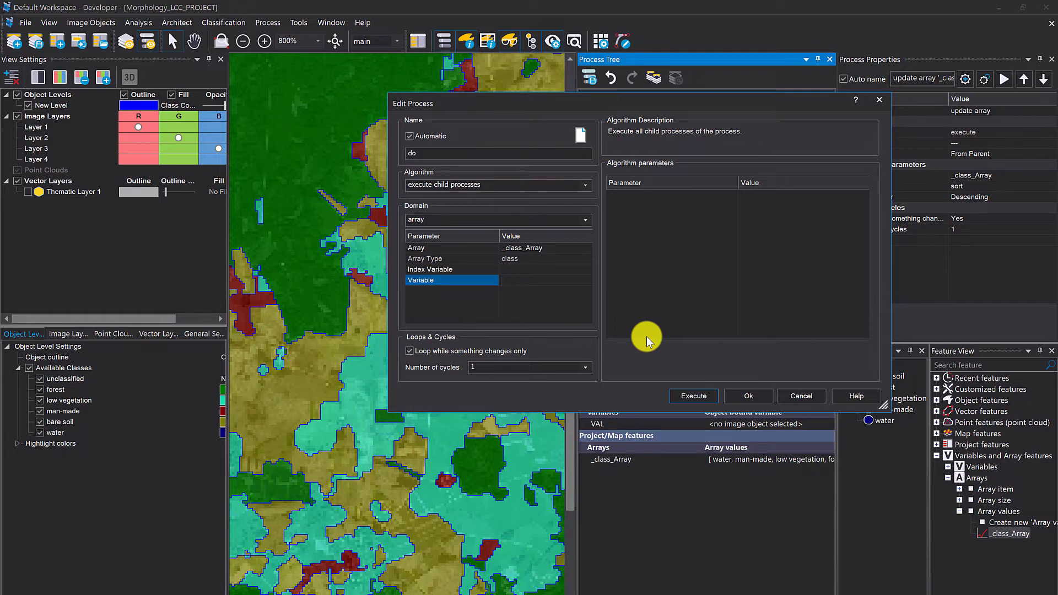
pyautogui.write('_temp')
pyautogui.click(551, 313)
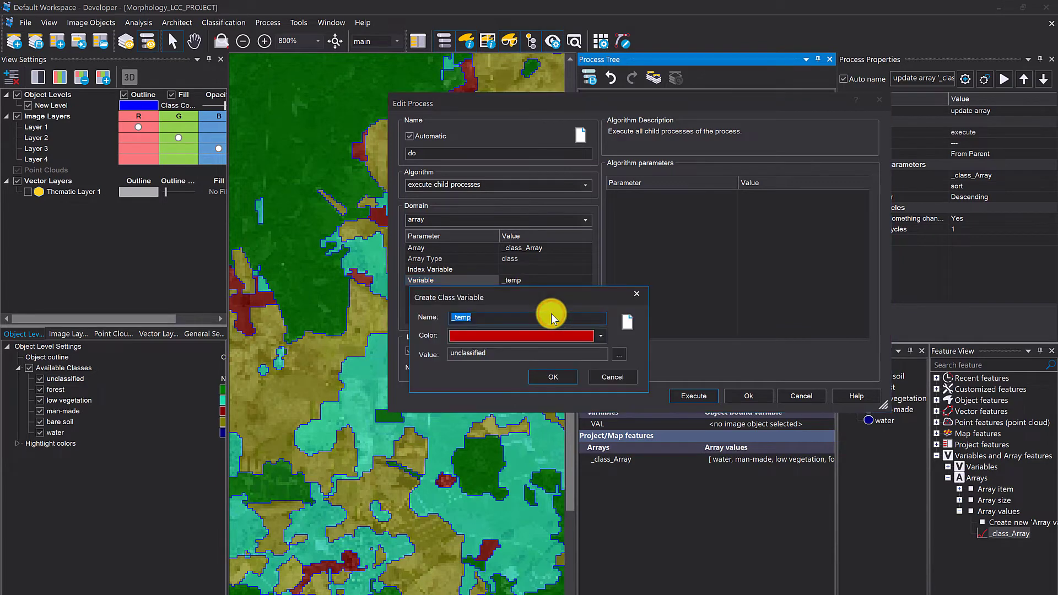
pyautogui.click(562, 379)
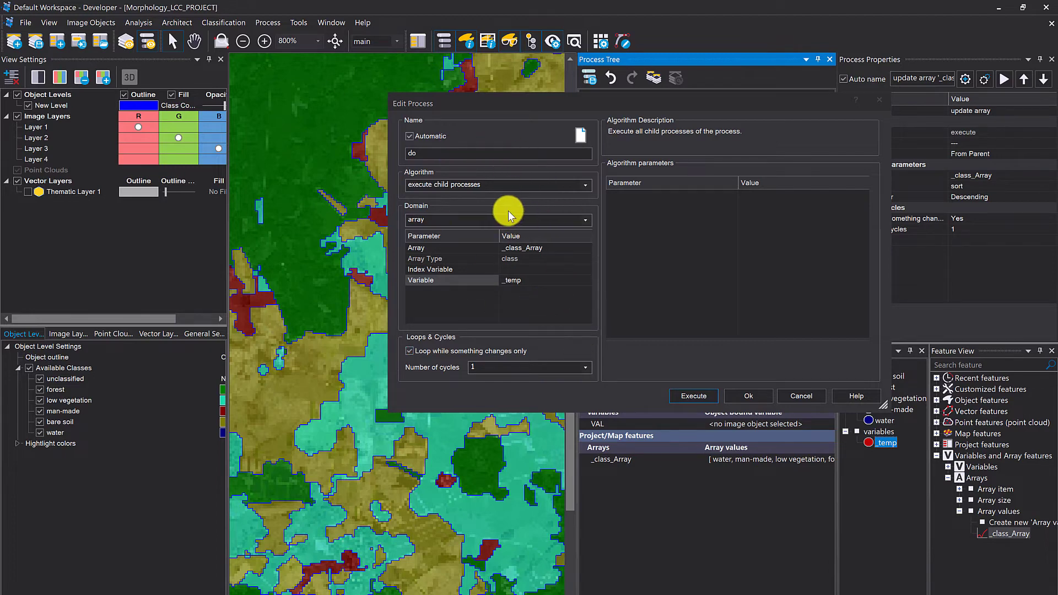
pyautogui.click(440, 220)
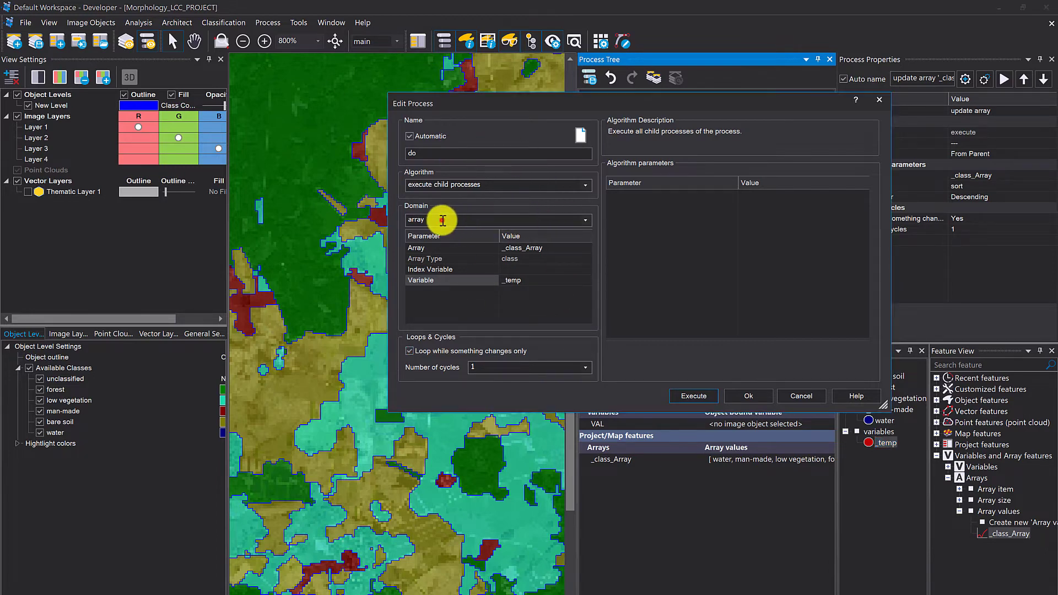
pyautogui.click(467, 247)
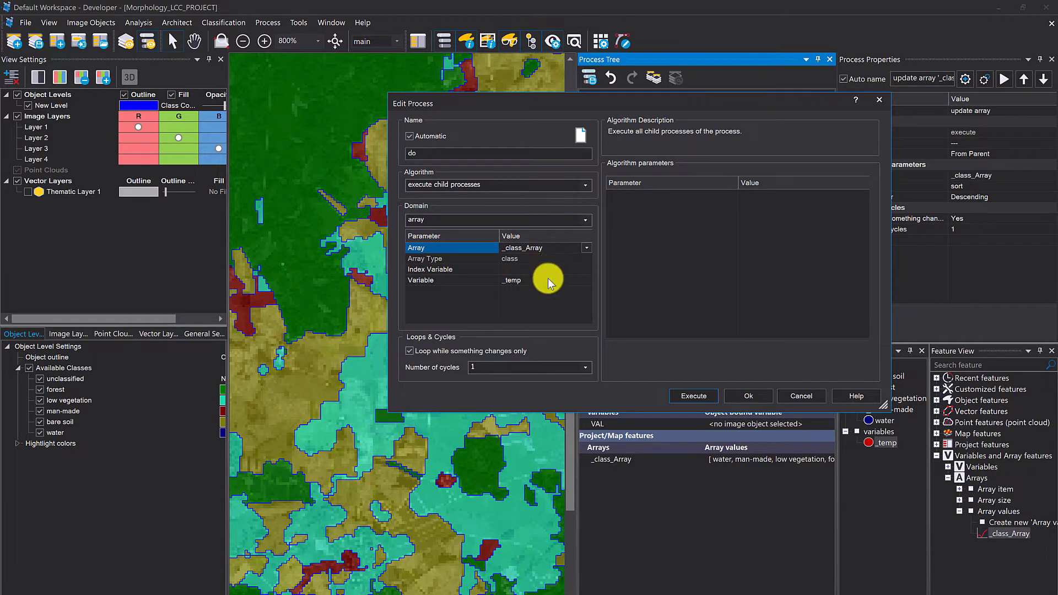
pyautogui.click(546, 248)
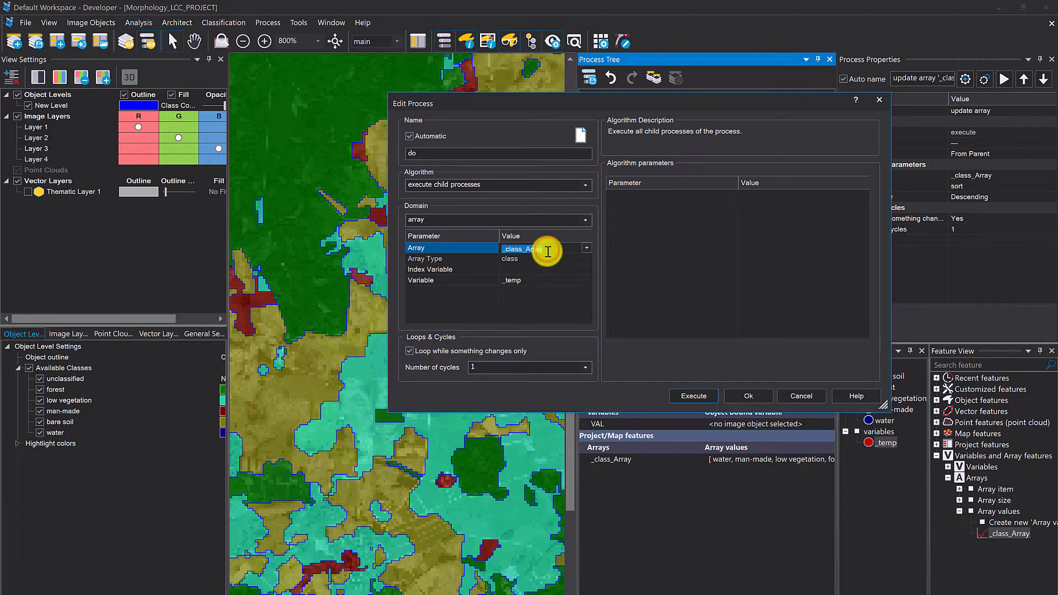
pyautogui.click(546, 280)
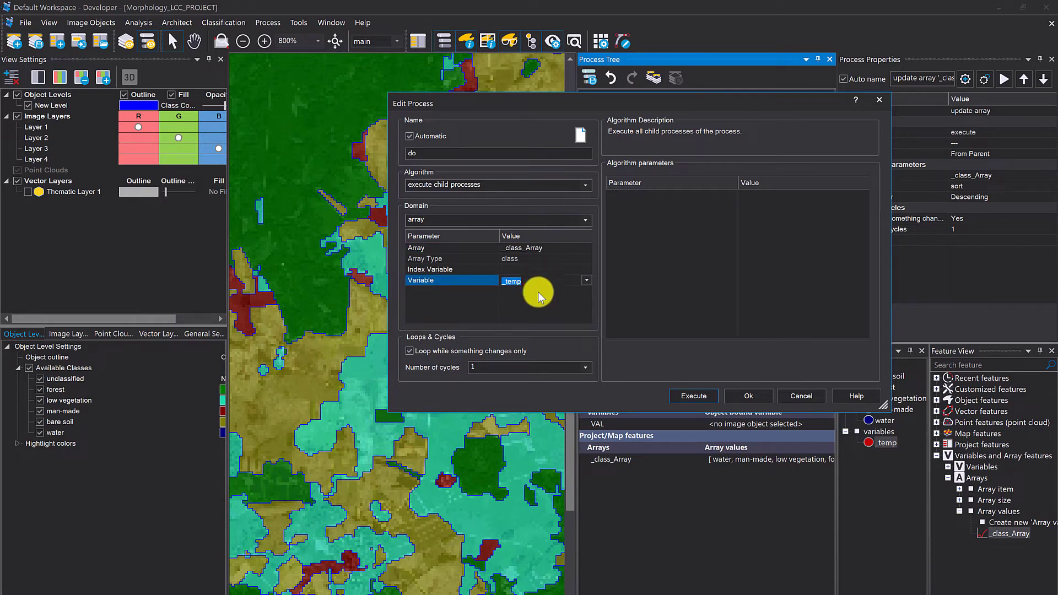
pyautogui.click(534, 285)
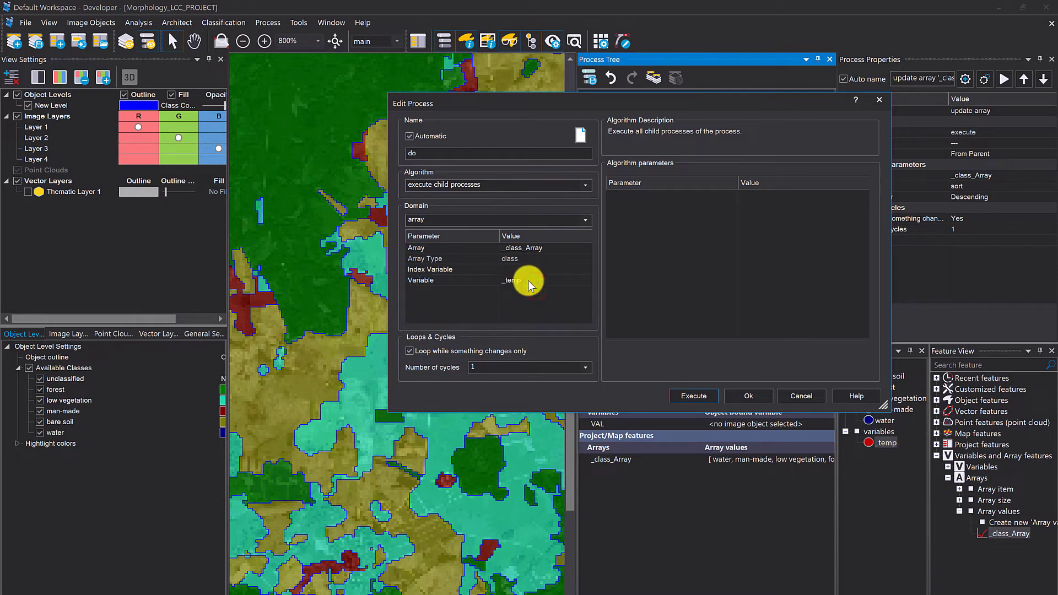
pyautogui.click(742, 395)
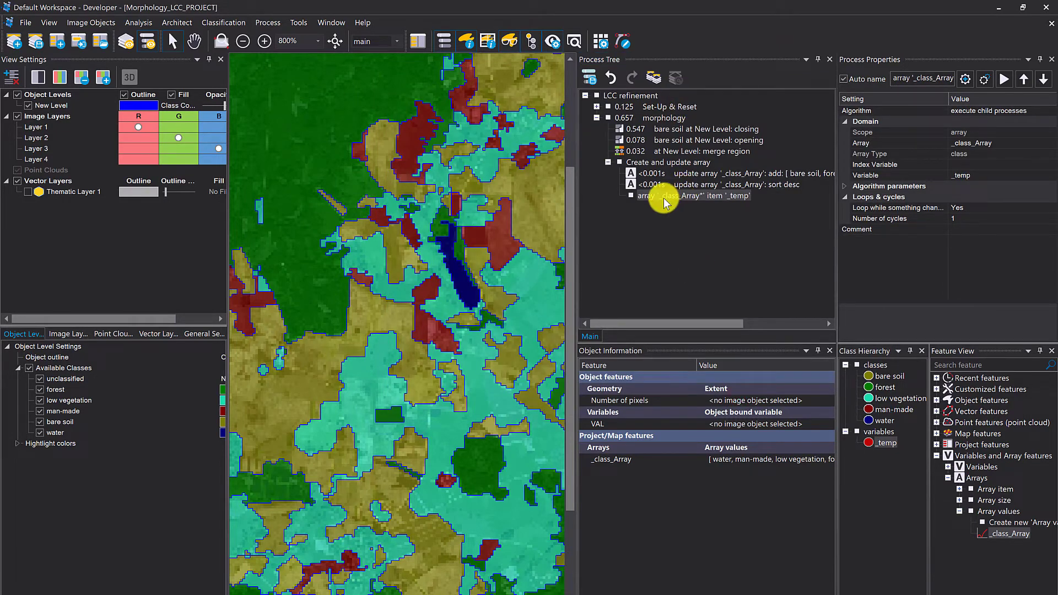
pyautogui.rightClick(661, 197)
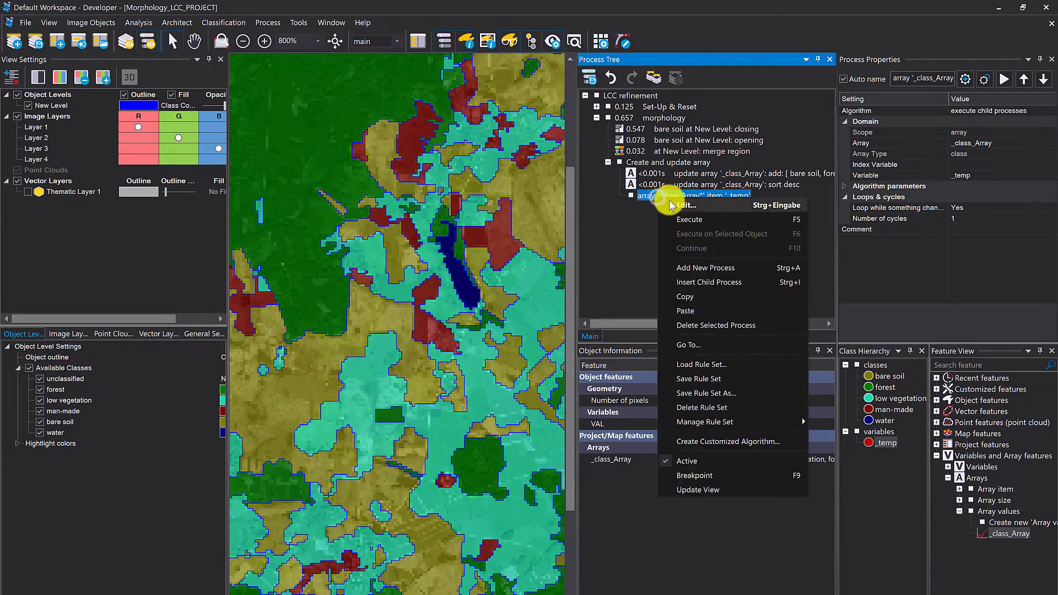
pyautogui.click(708, 277)
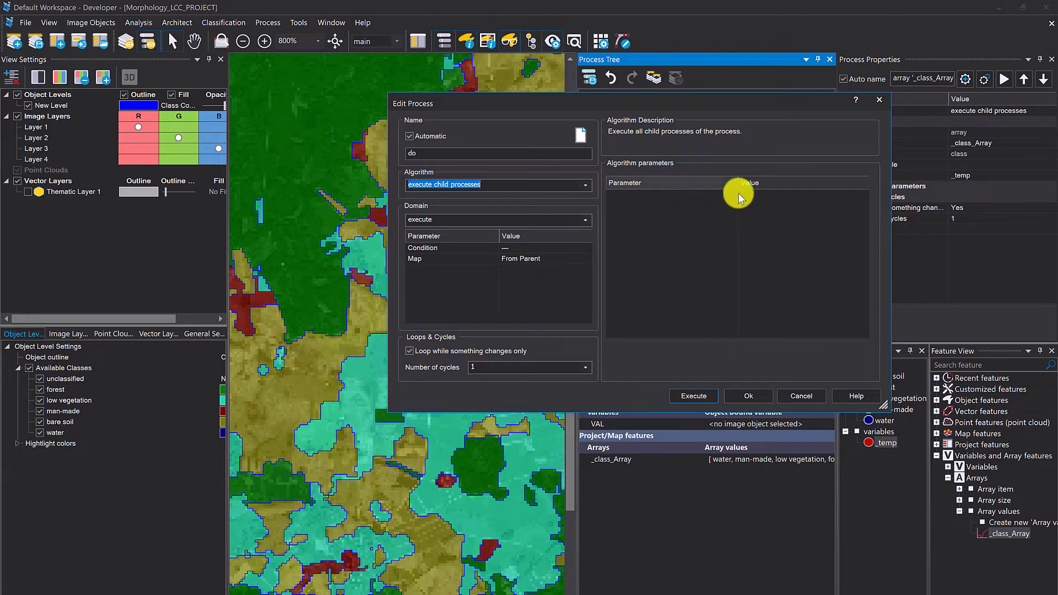
pyautogui.click(759, 399)
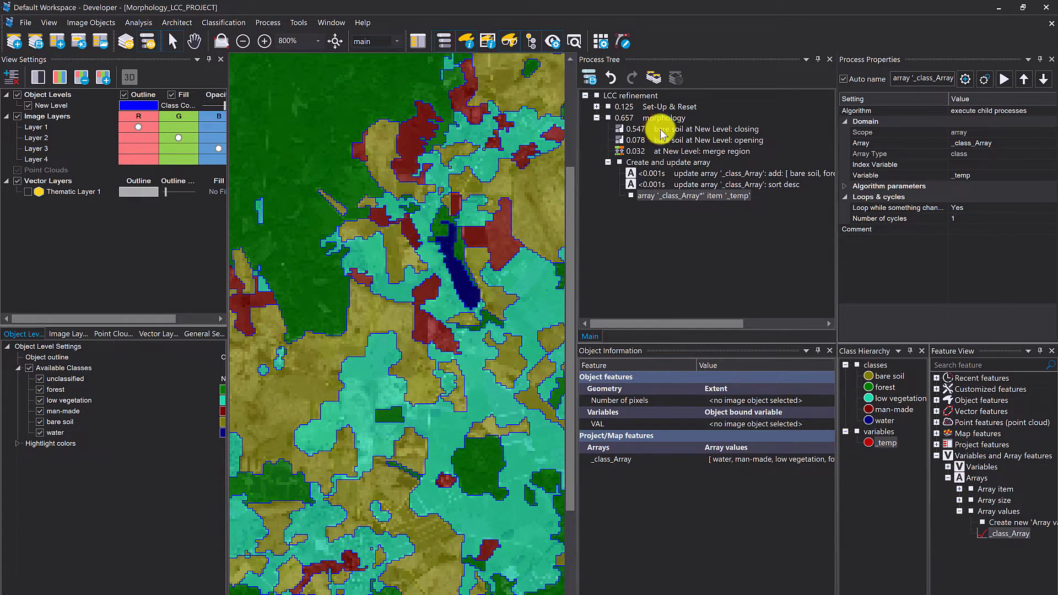
# - Move the bare soil closing, opening and merge region processes beneath the _class_Array loop process as its children
pyautogui.moveTo(661, 132); pyautogui.dragTo(687, 199)
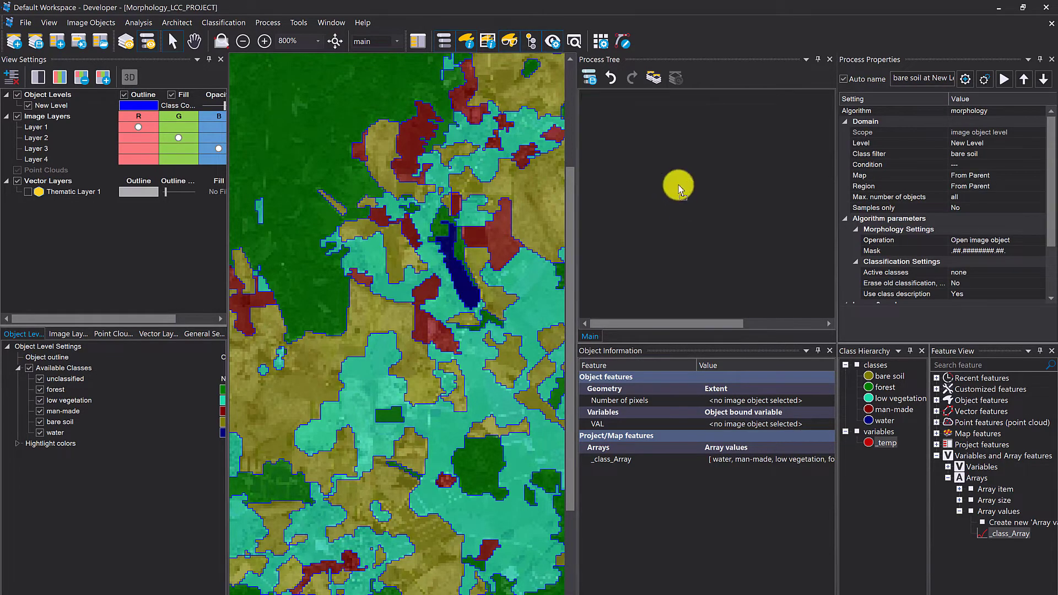
pyautogui.moveTo(666, 131); pyautogui.dragTo(697, 197)
pyautogui.click(699, 175)
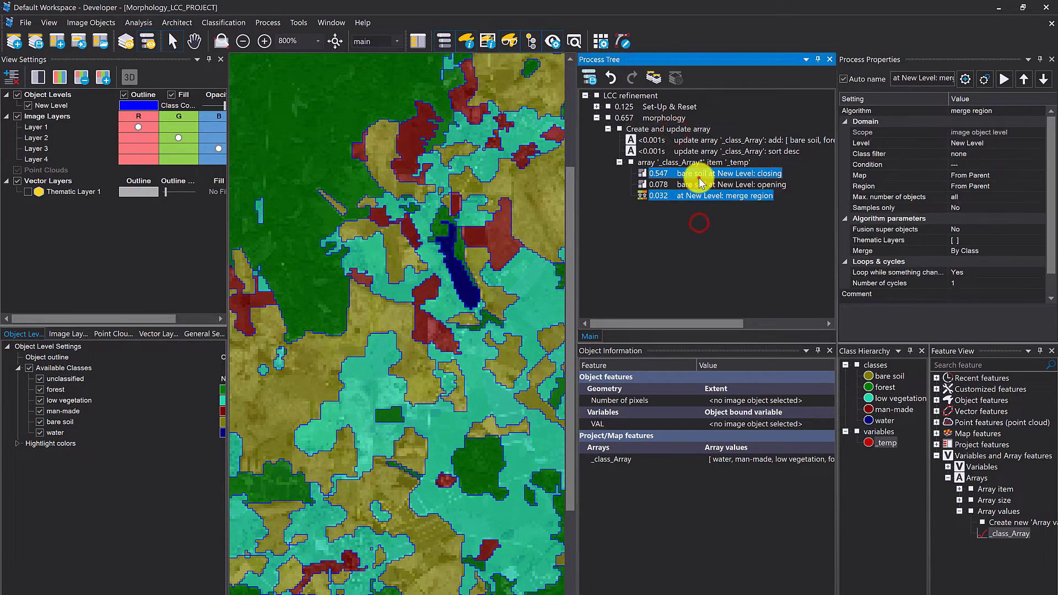
# - Replace bare soil with the class variable _temp in the closing process's class filter and save the process without executing it
pyautogui.doubleClick(698, 175)
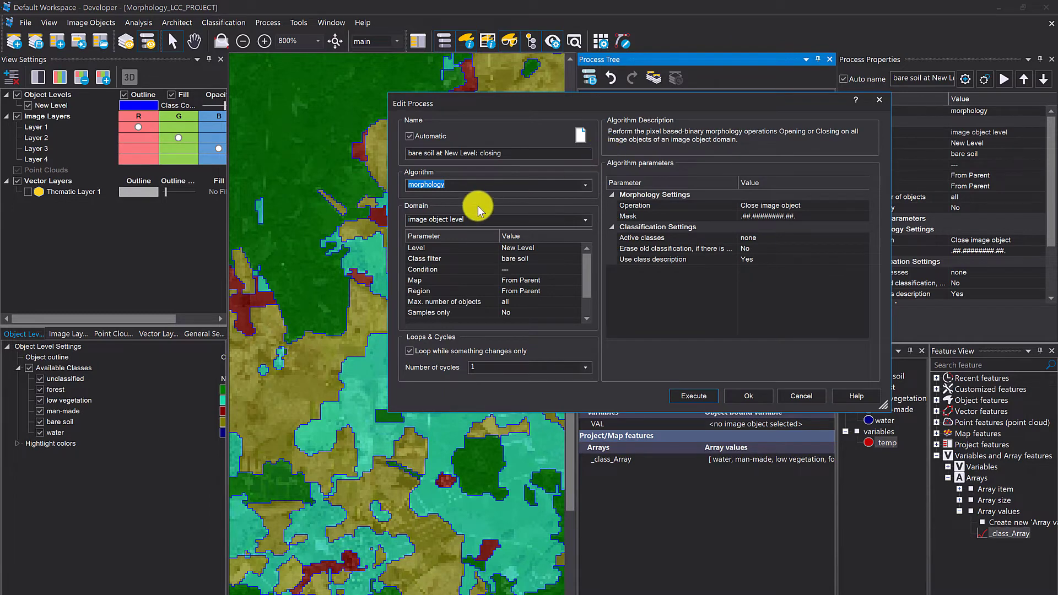
pyautogui.click(530, 262)
pyautogui.click(577, 256)
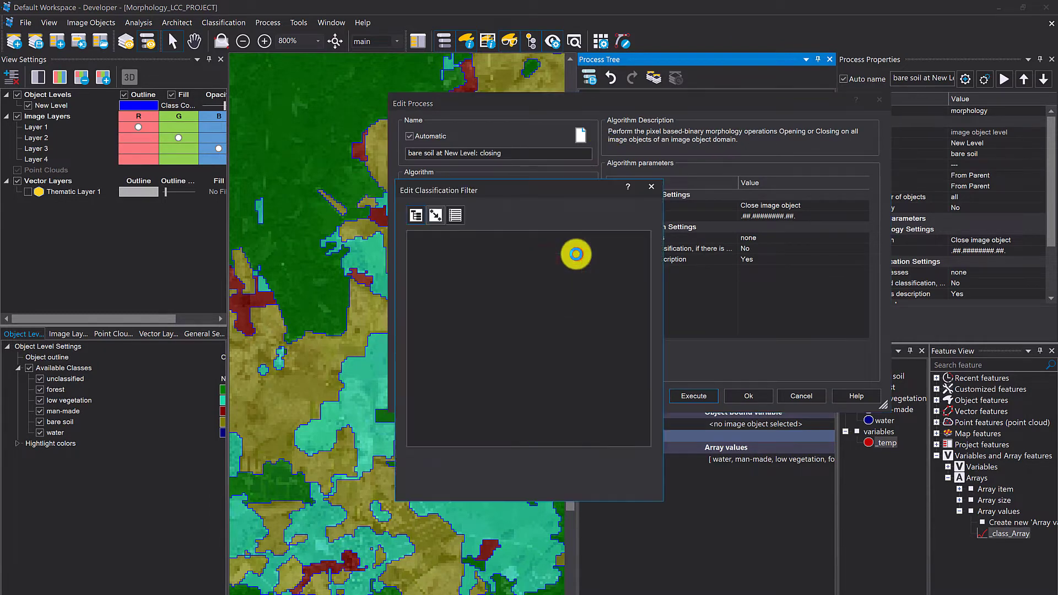
pyautogui.click(449, 257)
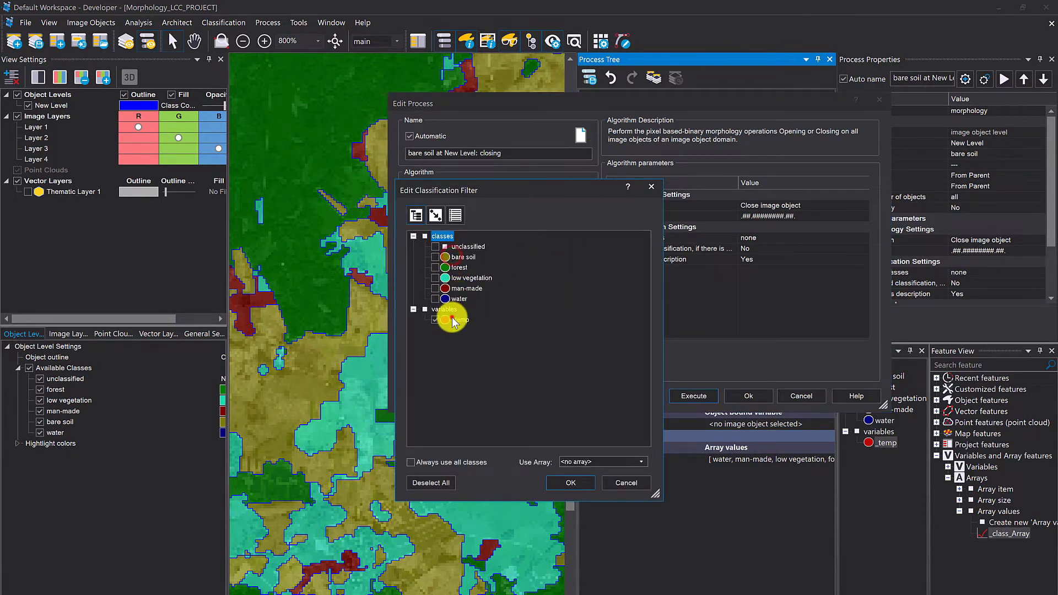
pyautogui.click(450, 319)
pyautogui.click(570, 483)
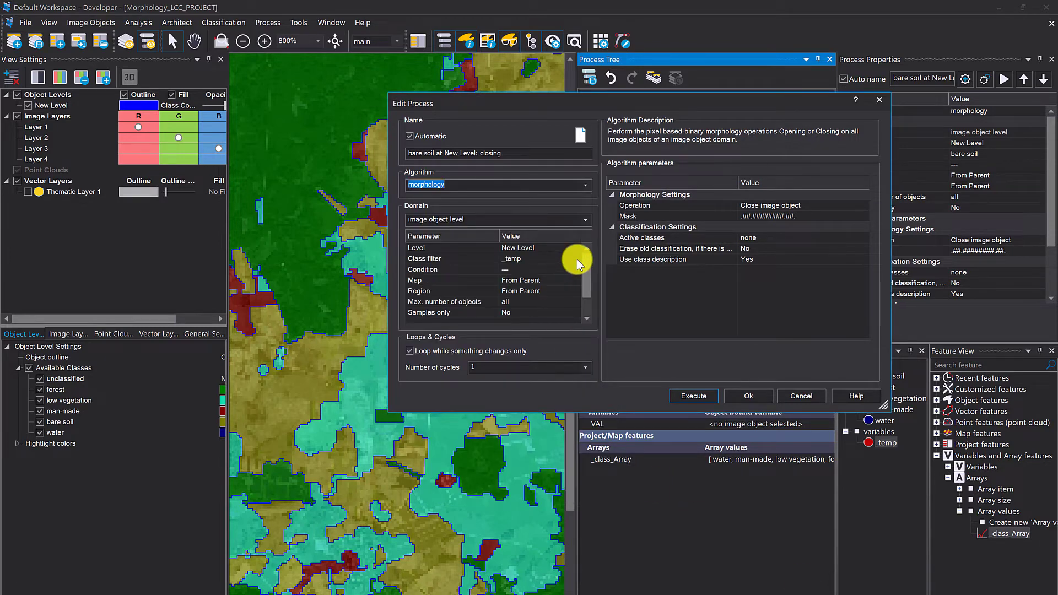
pyautogui.click(747, 395)
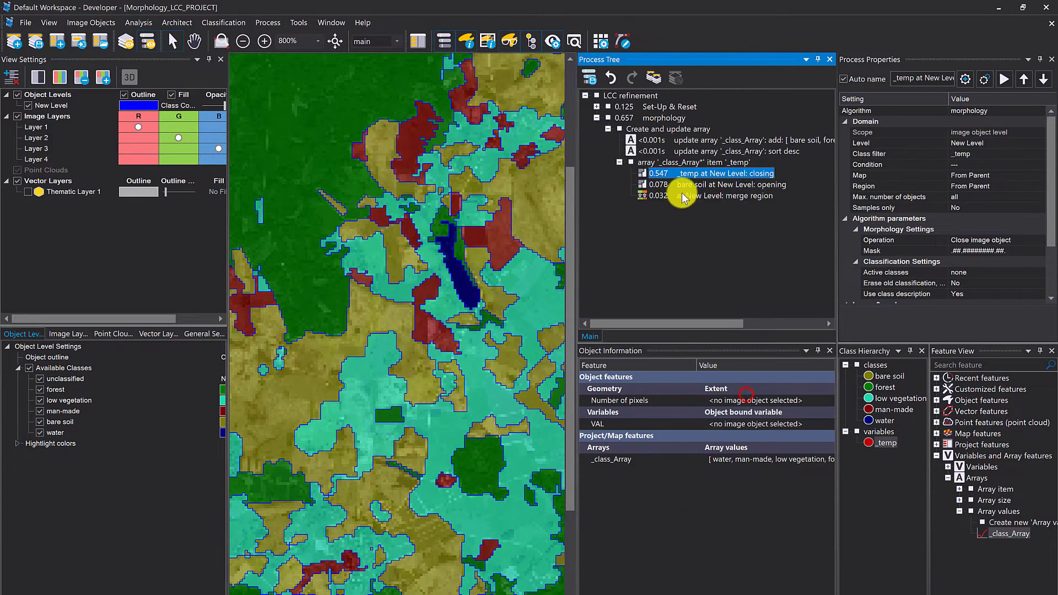
# - Change the opening process's class filter from bare soil to the class variable _temp and save it without executing
pyautogui.click(680, 188)
pyautogui.doubleClick(680, 190)
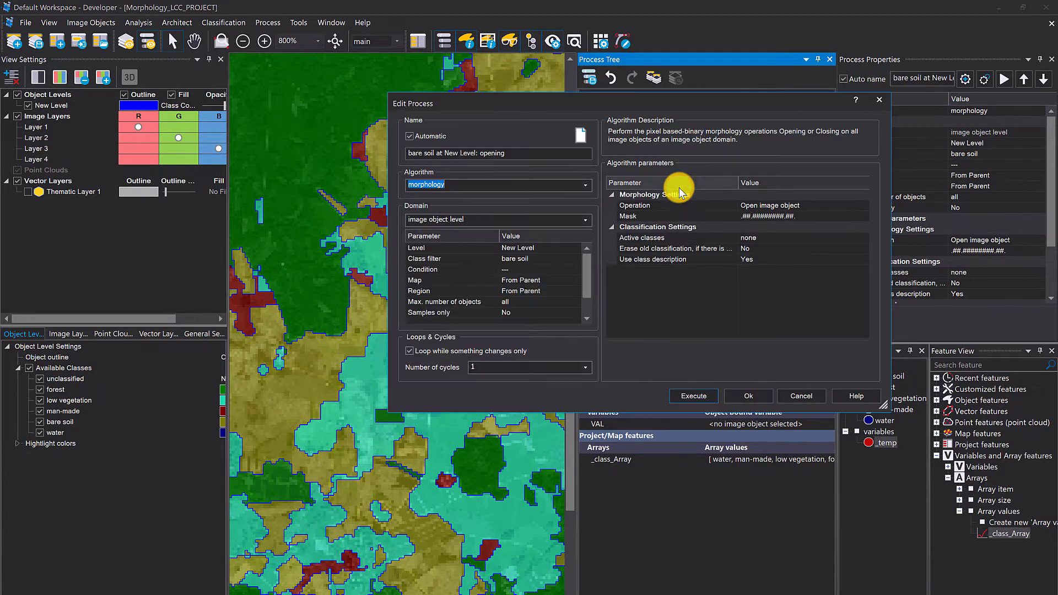
pyautogui.click(576, 257)
pyautogui.click(435, 257)
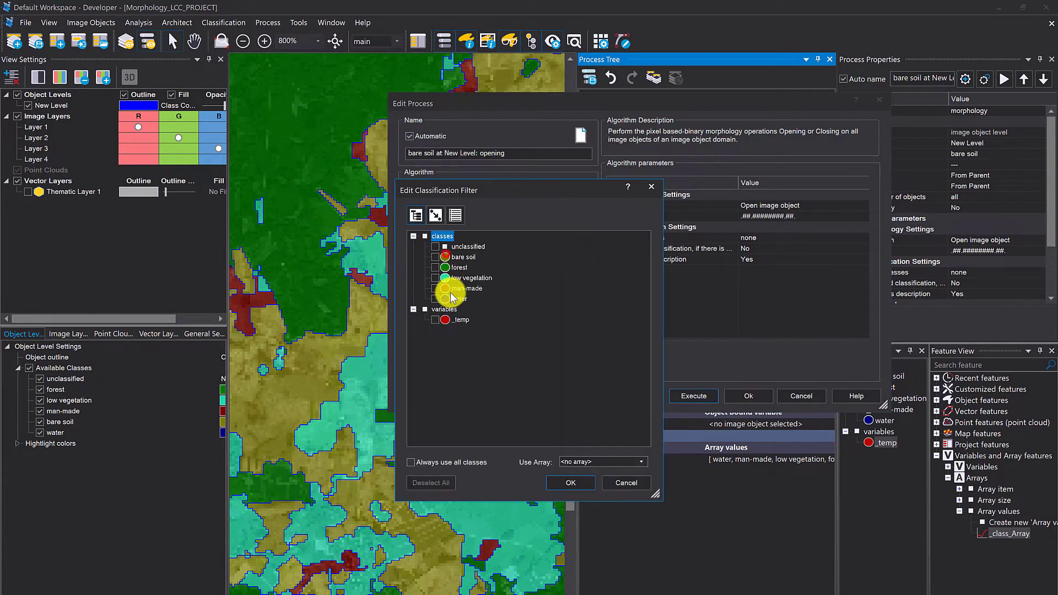
pyautogui.click(436, 320)
pyautogui.click(573, 484)
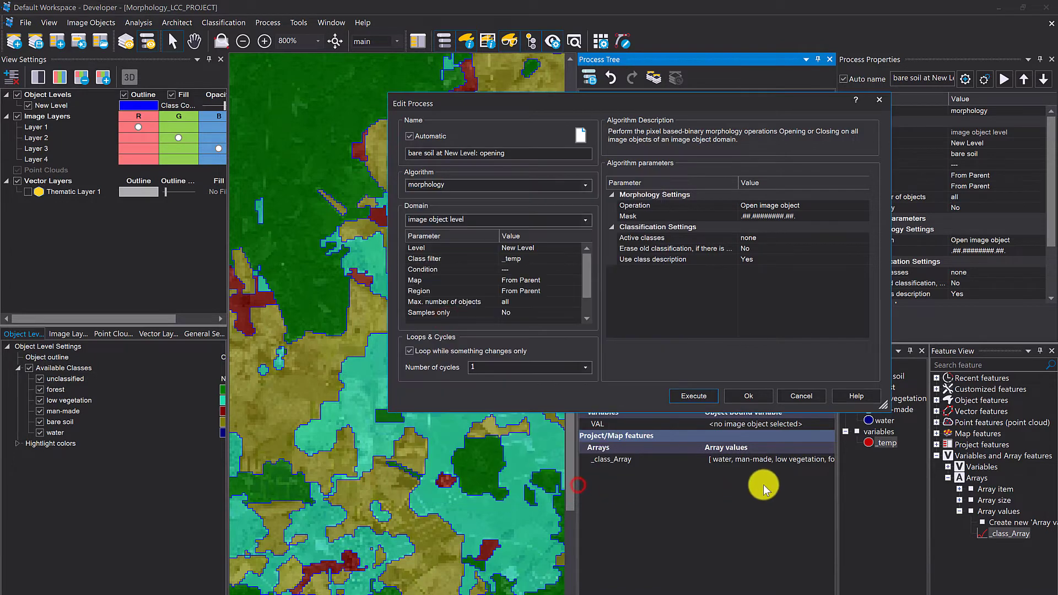
pyautogui.click(747, 399)
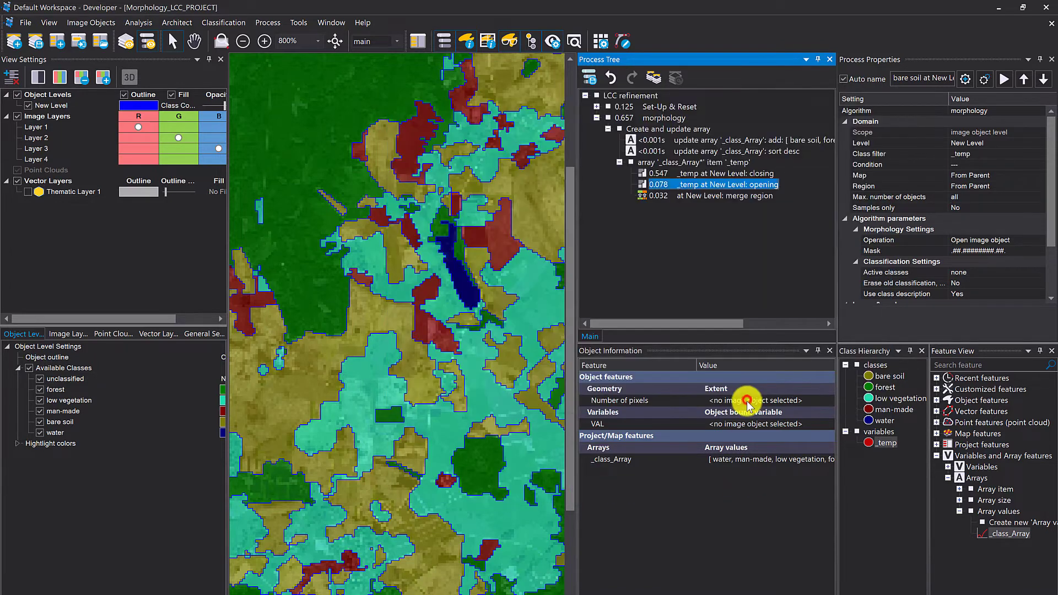
# - Check the merge region process's settings and close them without changes
pyautogui.click(696, 197)
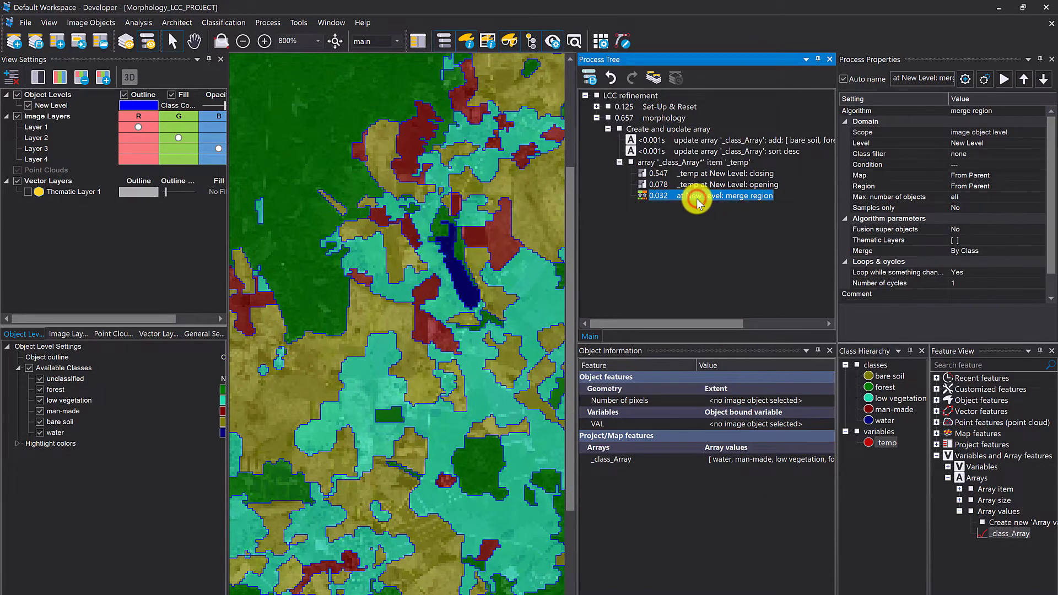
pyautogui.doubleClick(696, 197)
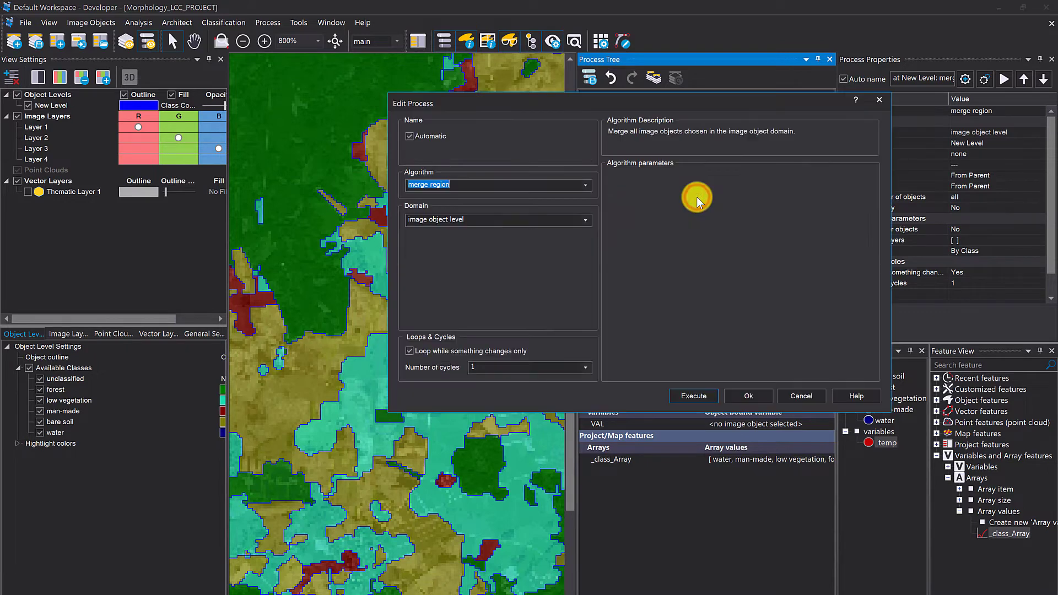
pyautogui.click(878, 100)
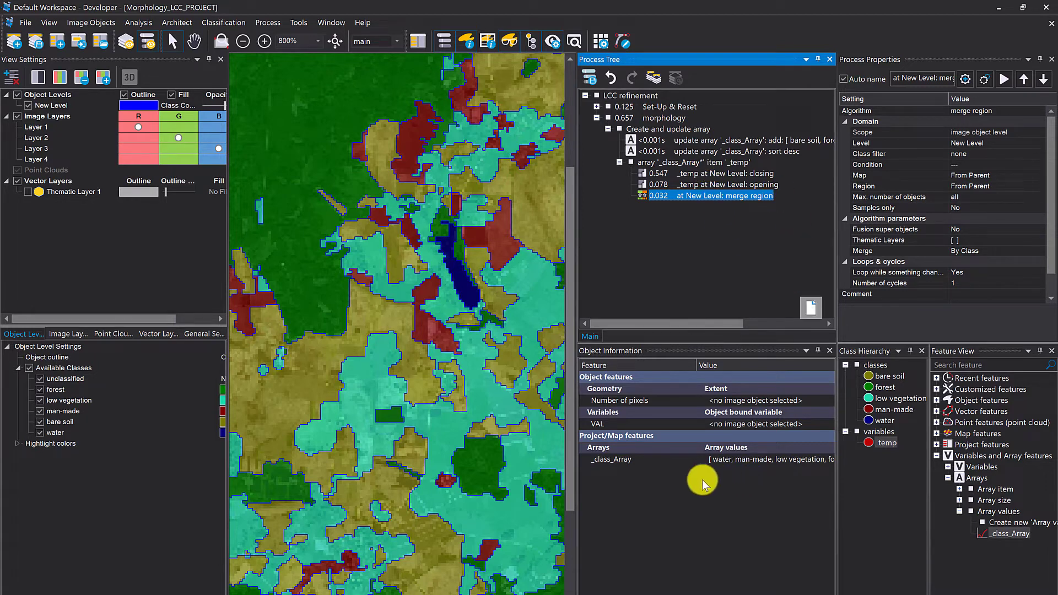
# - Add the class variable _temp to the features displayed in the object information
pyautogui.rightClick(642, 490)
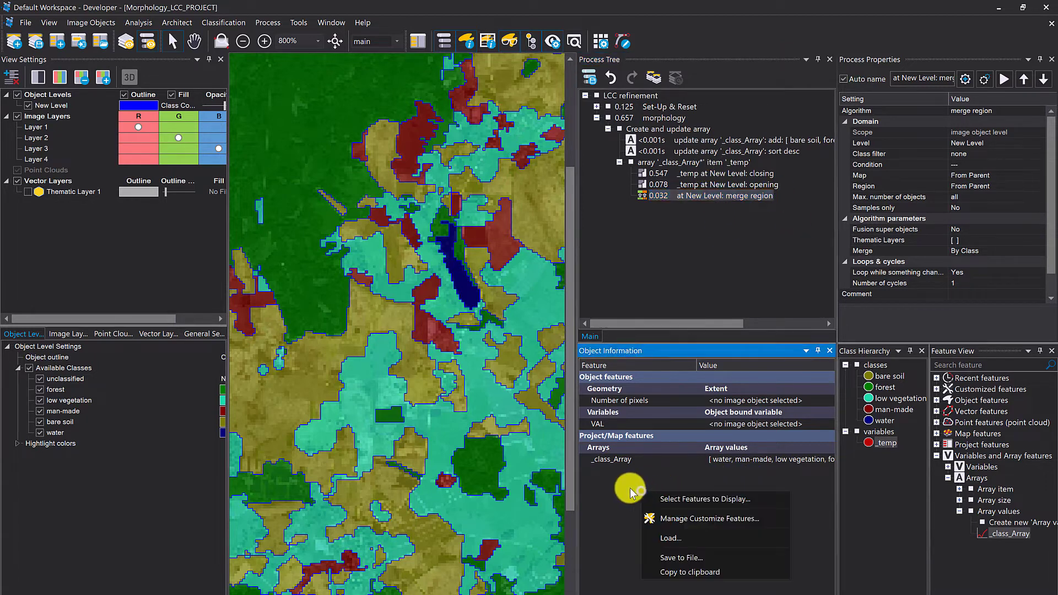
pyautogui.click(673, 499)
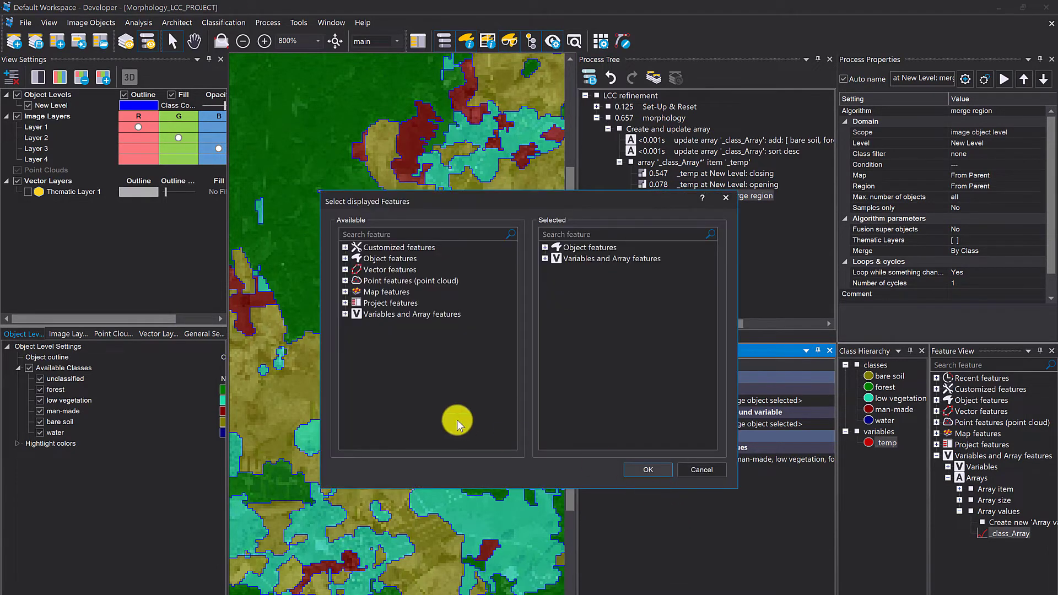
pyautogui.click(378, 231)
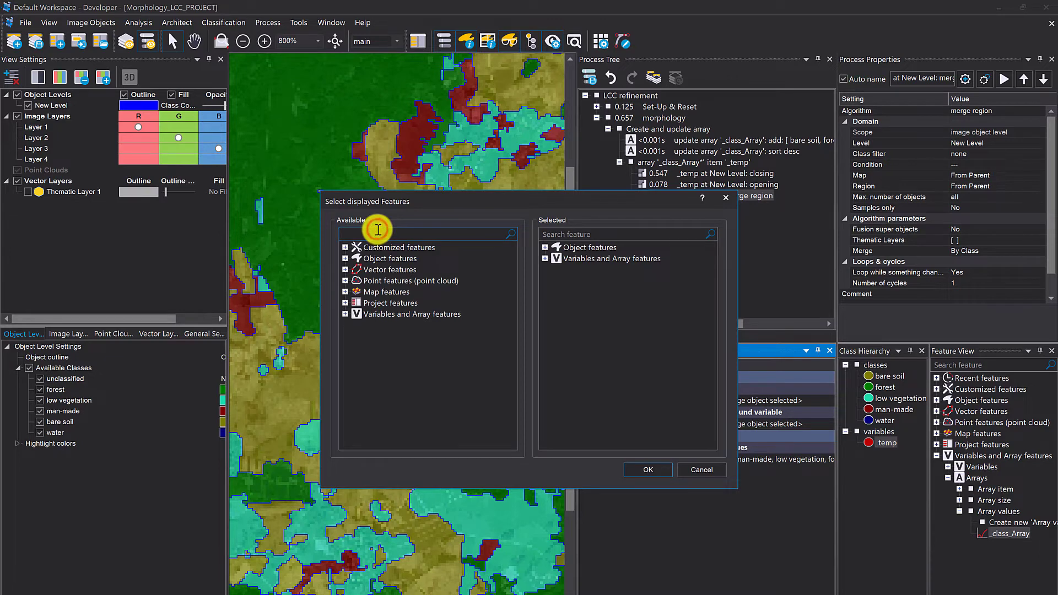
pyautogui.write('_temp')
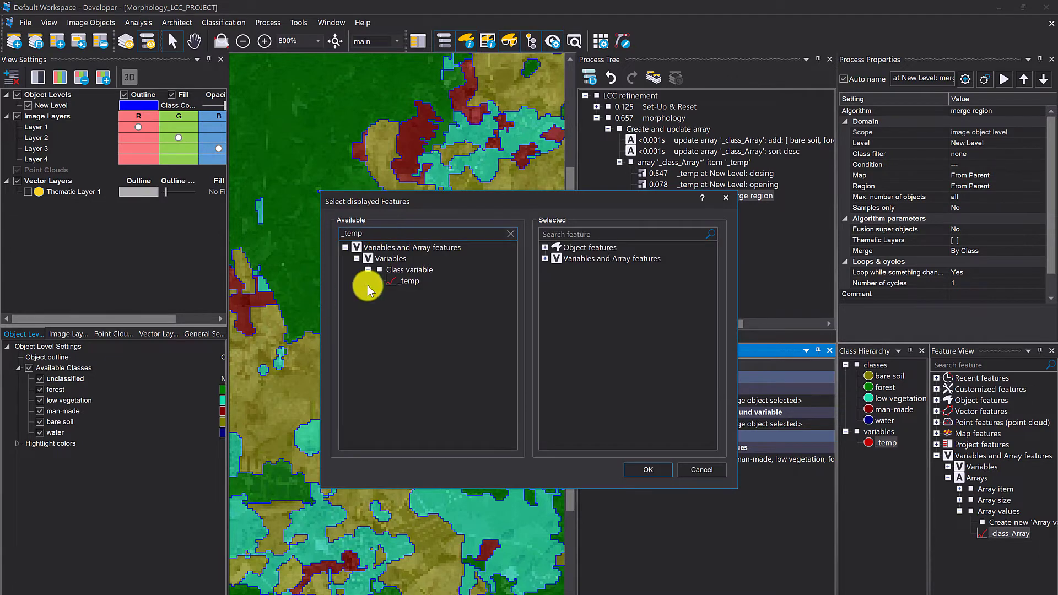
pyautogui.doubleClick(393, 279)
pyautogui.click(649, 471)
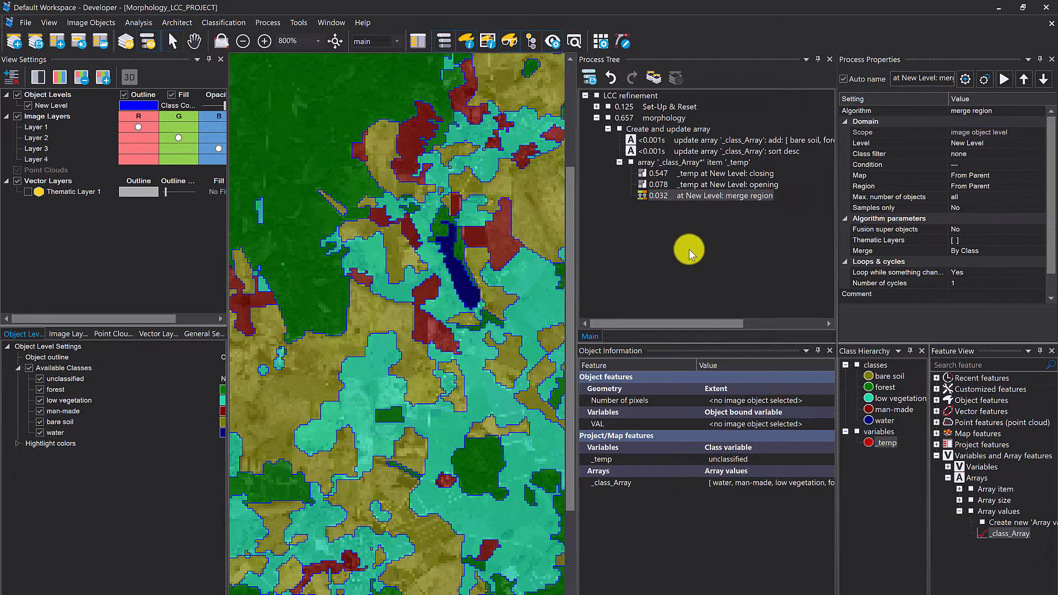
# - Add an empty execute child processes step after merge region inside the array loop and set a breakpoint on it
pyautogui.click(651, 194)
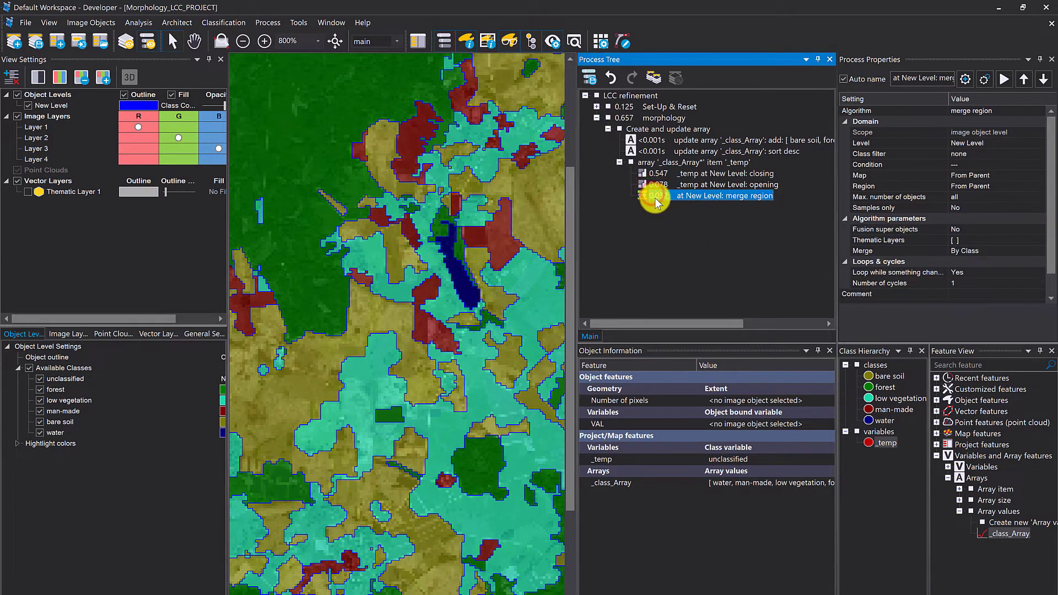
pyautogui.hotkey('ctrl', 'a')
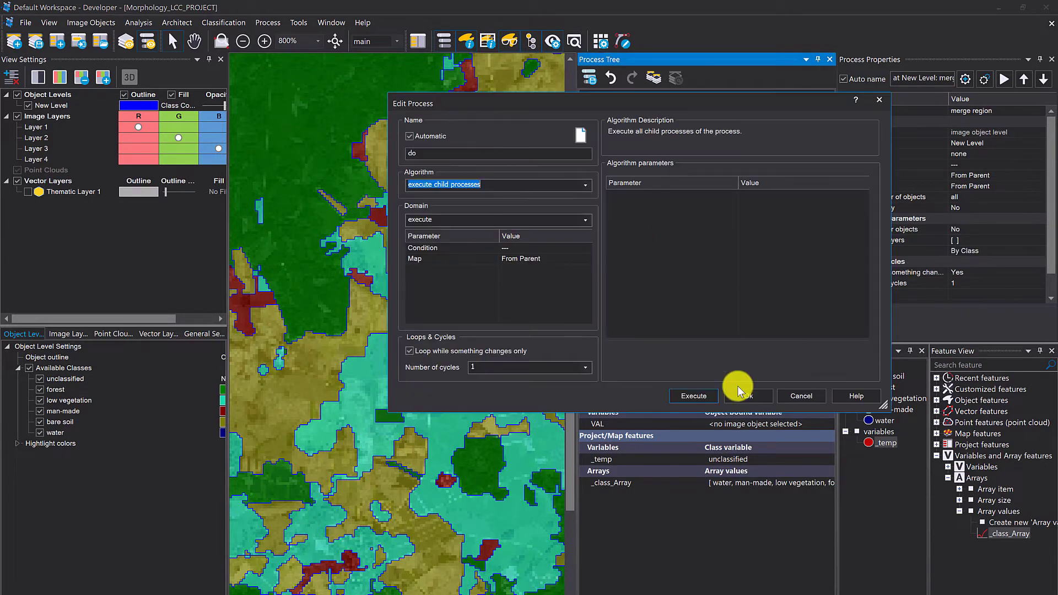
pyautogui.click(746, 396)
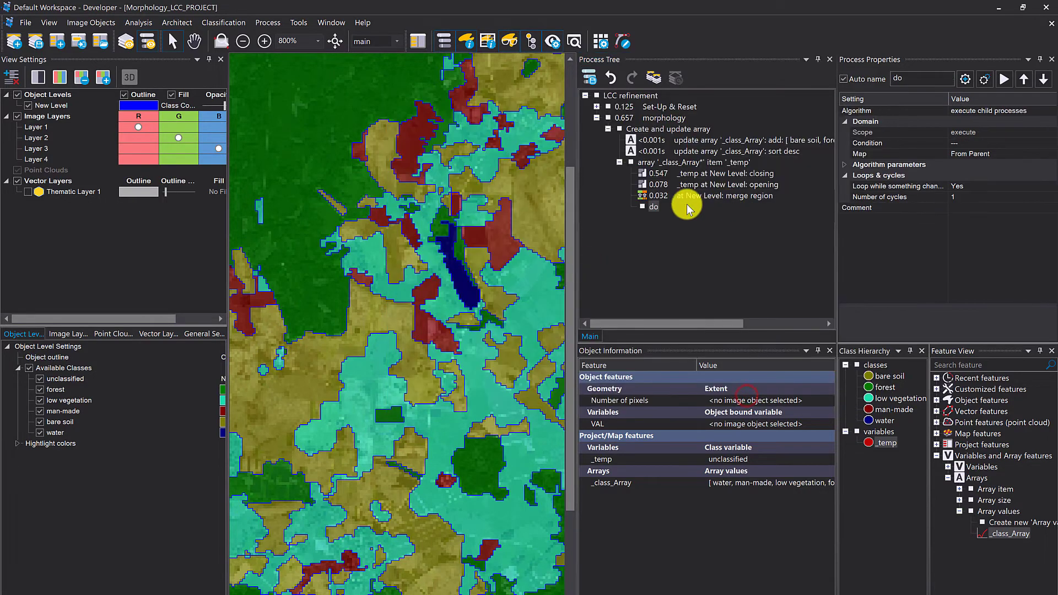
pyautogui.rightClick(655, 206)
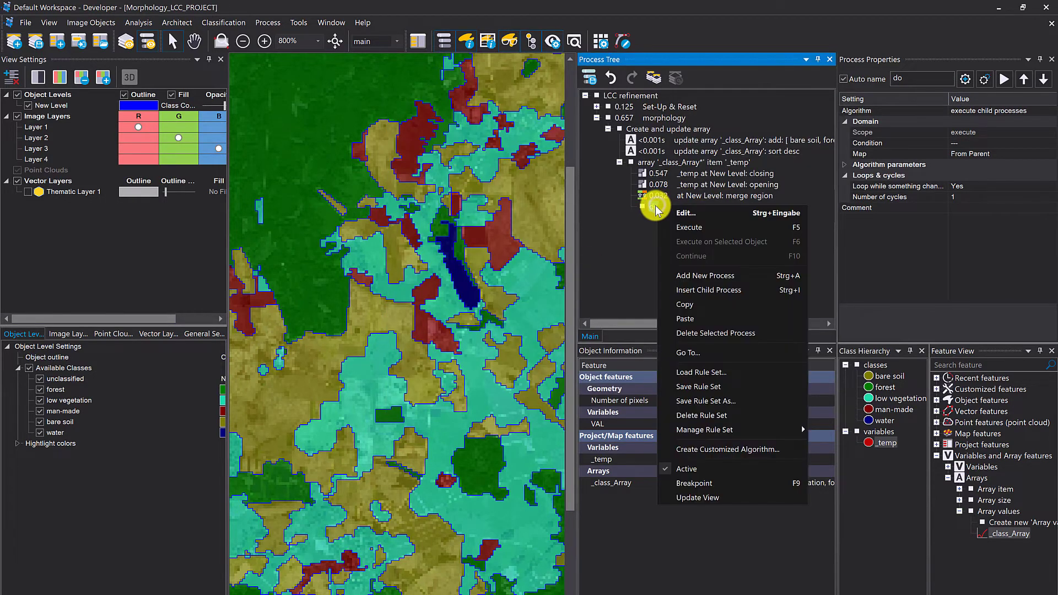
pyautogui.click(733, 482)
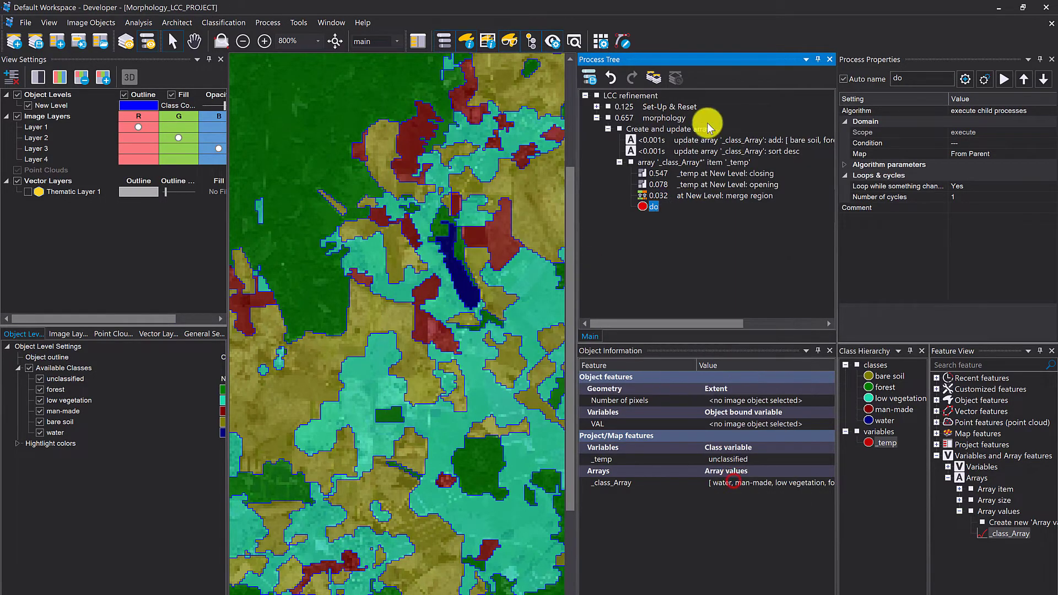
# - Execute Set-Up & Reset, and run the Create and update array process up to the breakpoint
pyautogui.rightClick(664, 102)
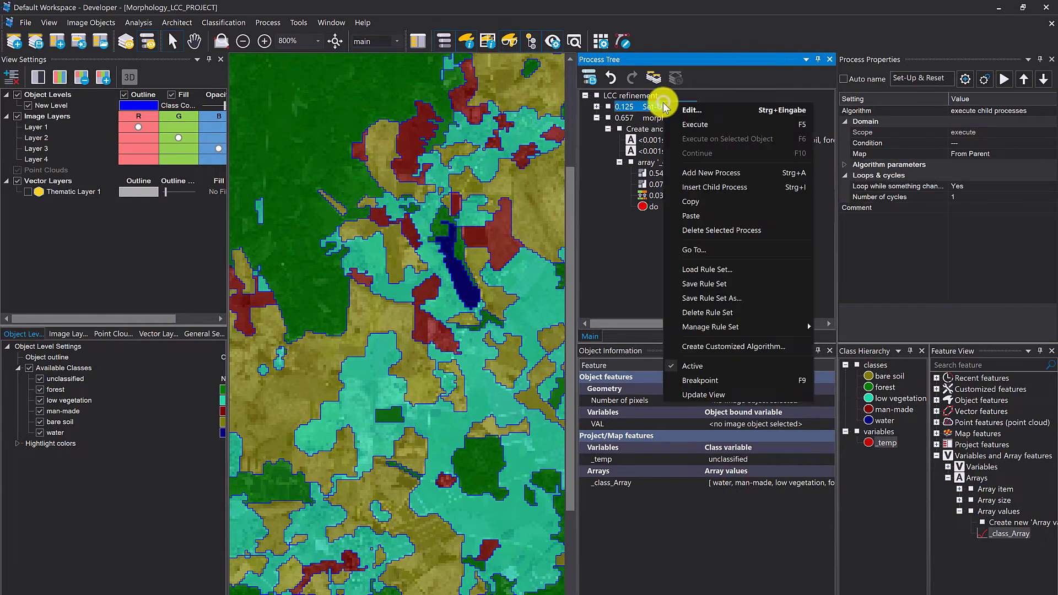
pyautogui.click(681, 109)
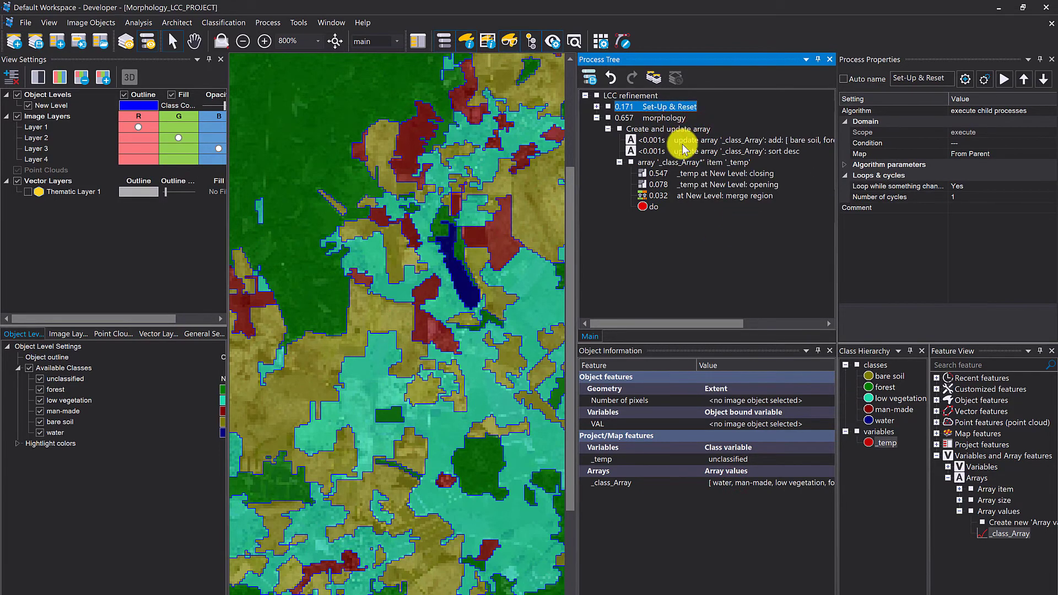
pyautogui.rightClick(686, 129)
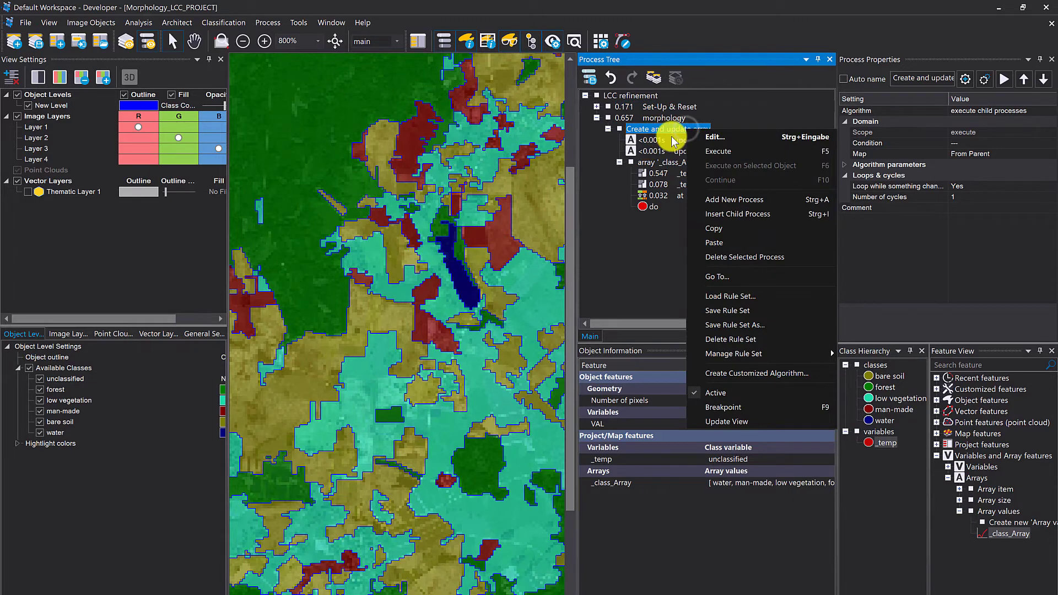
pyautogui.click(716, 152)
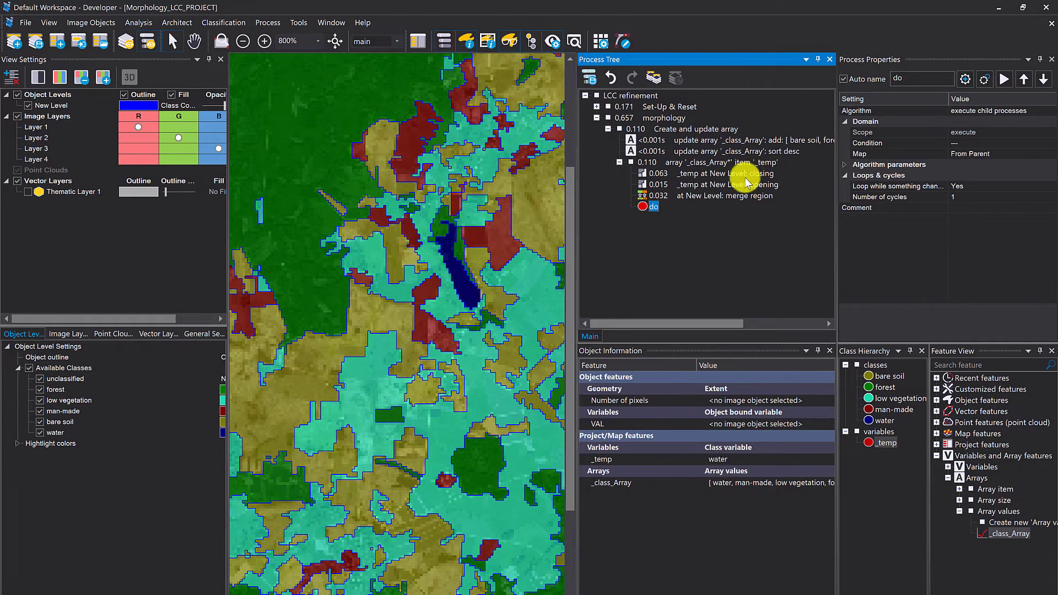
# - Continue the _class_Array loop from the breakpoint twice to process the next two classes
pyautogui.rightClick(696, 162)
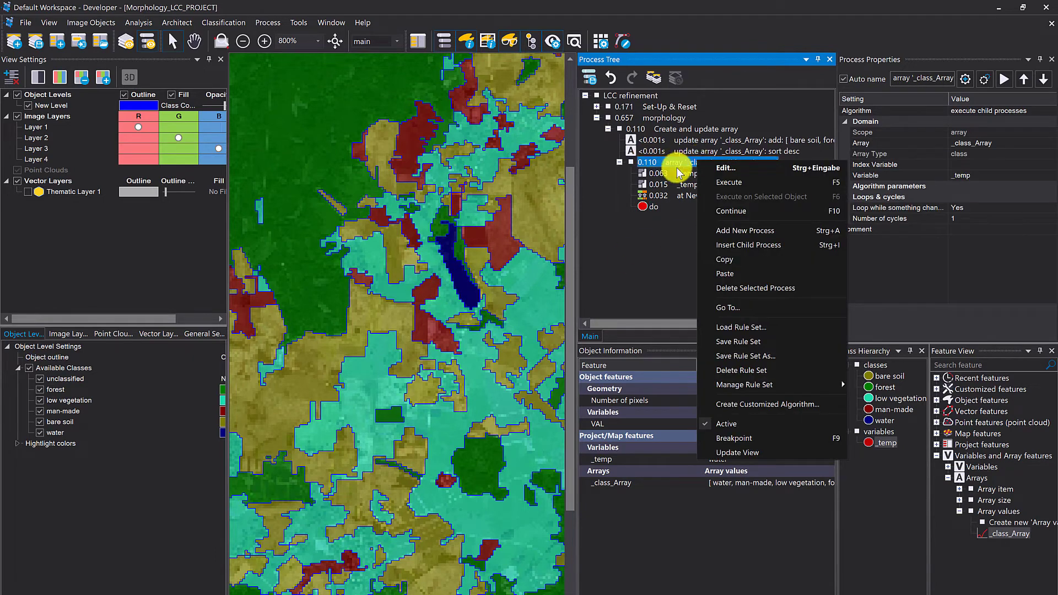
pyautogui.click(755, 214)
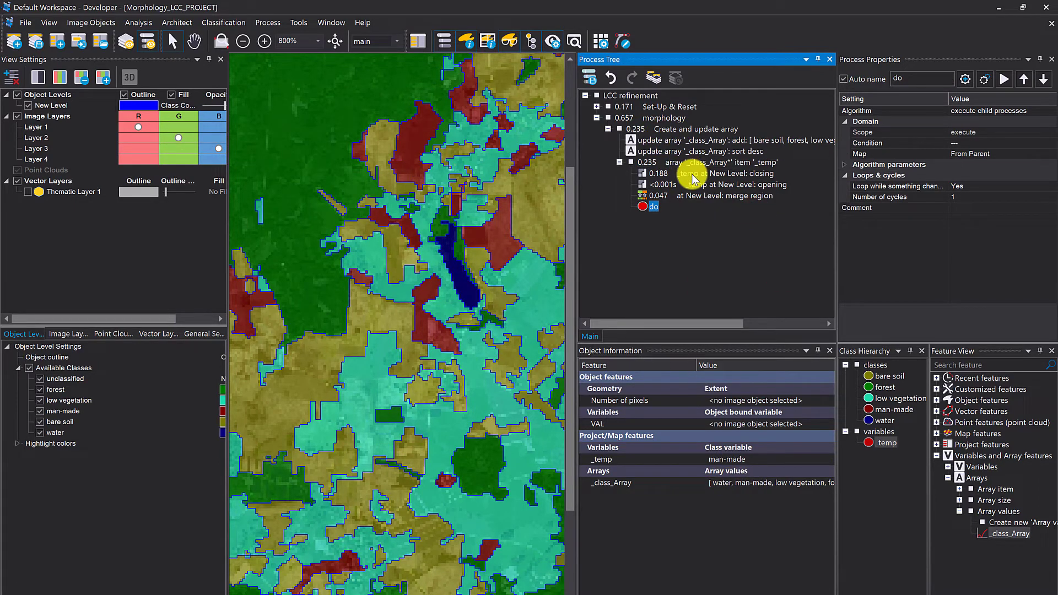
pyautogui.click(650, 162)
pyautogui.rightClick(656, 162)
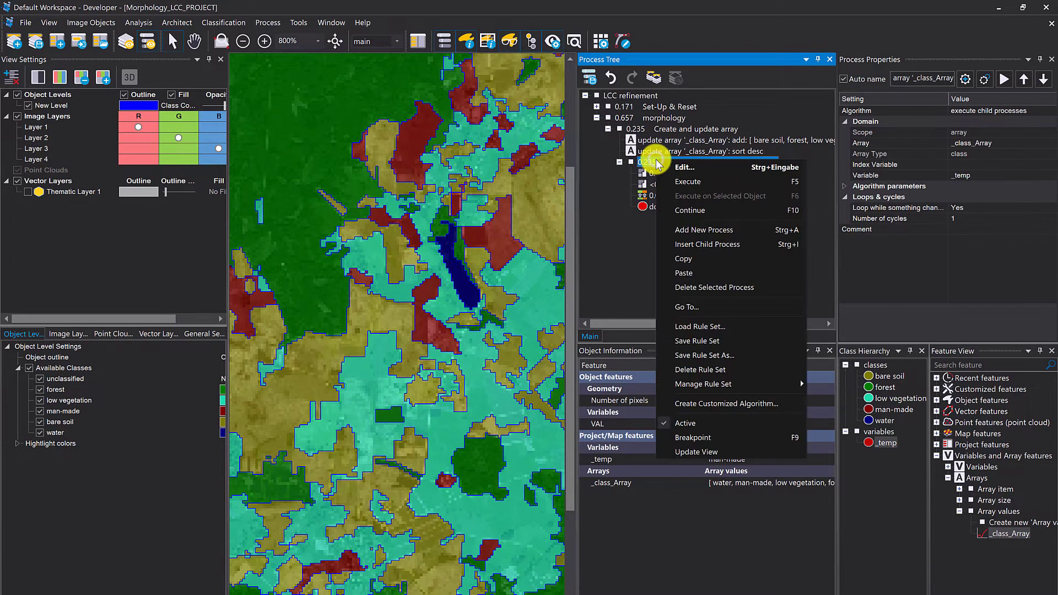
pyautogui.click(690, 210)
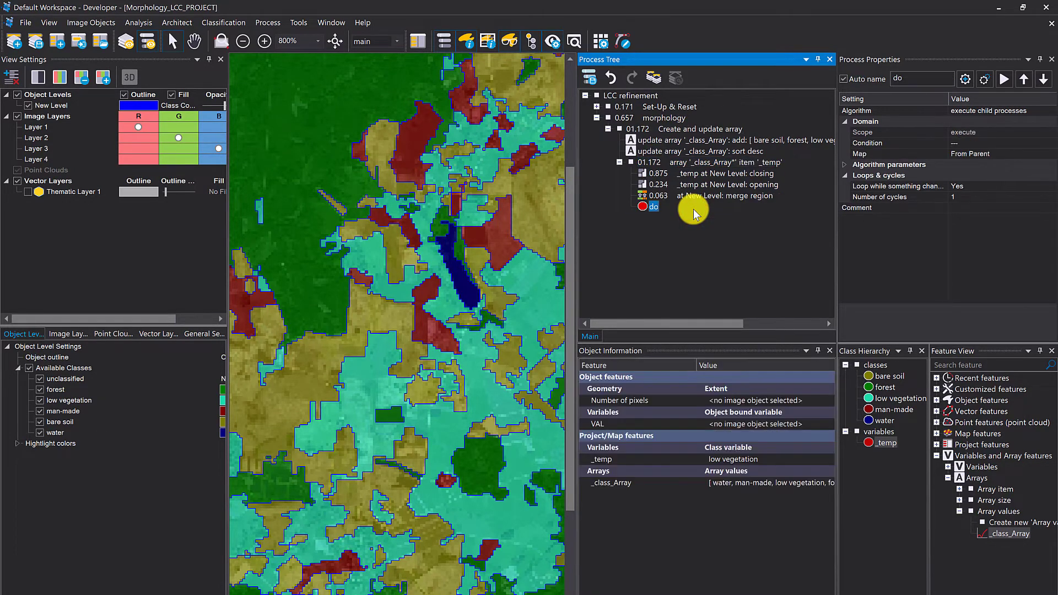
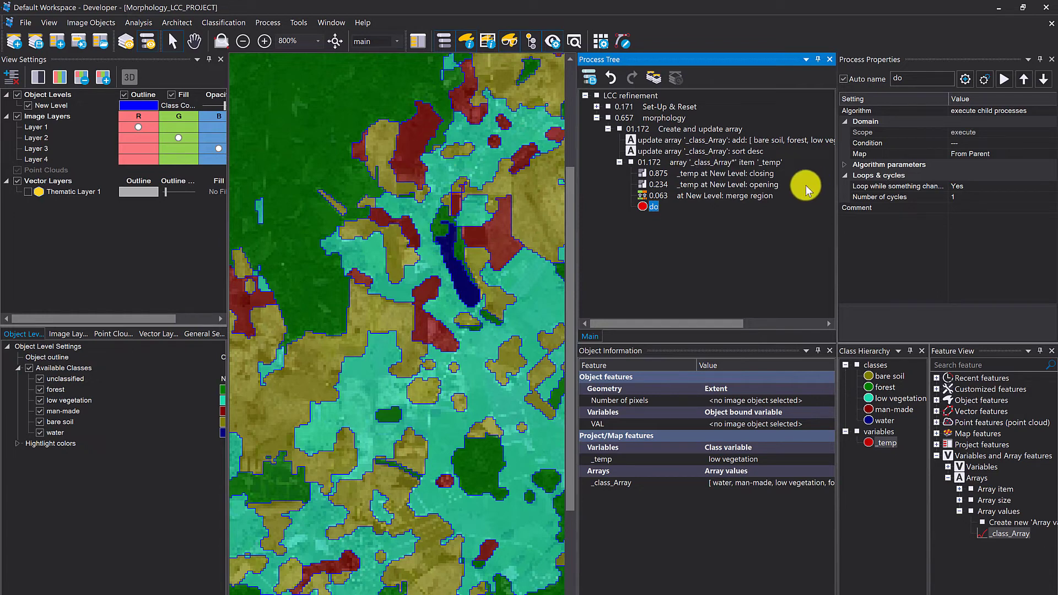
pyautogui.click(667, 196)
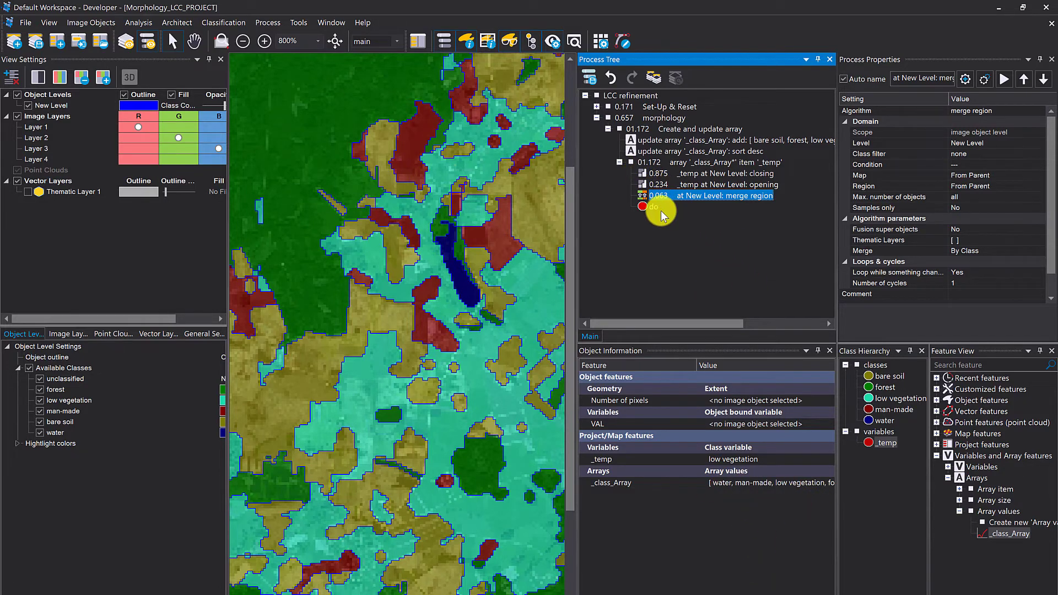
pyautogui.doubleClick(660, 228)
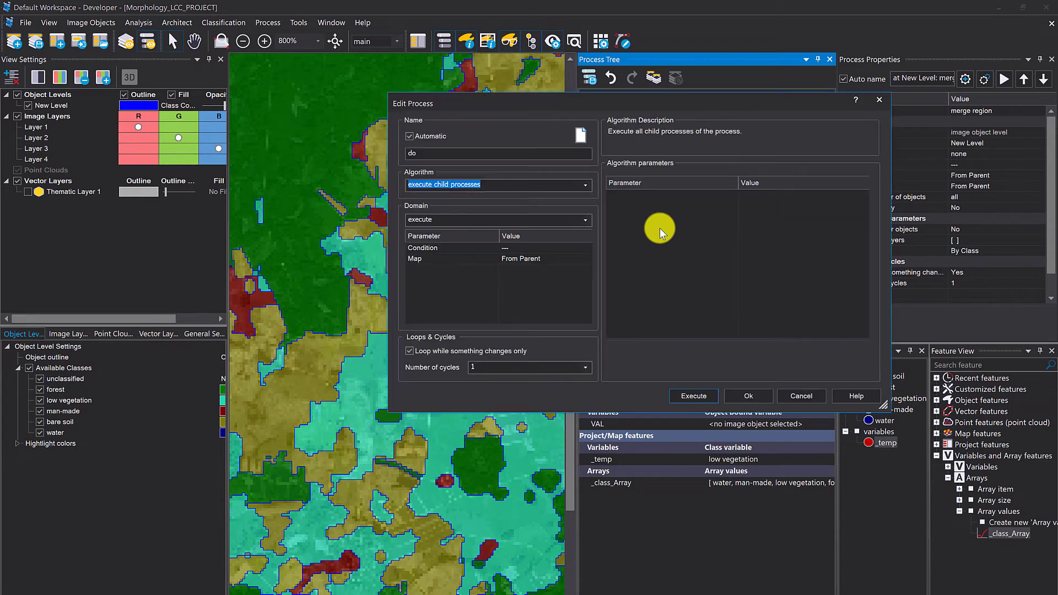
pyautogui.write('update')
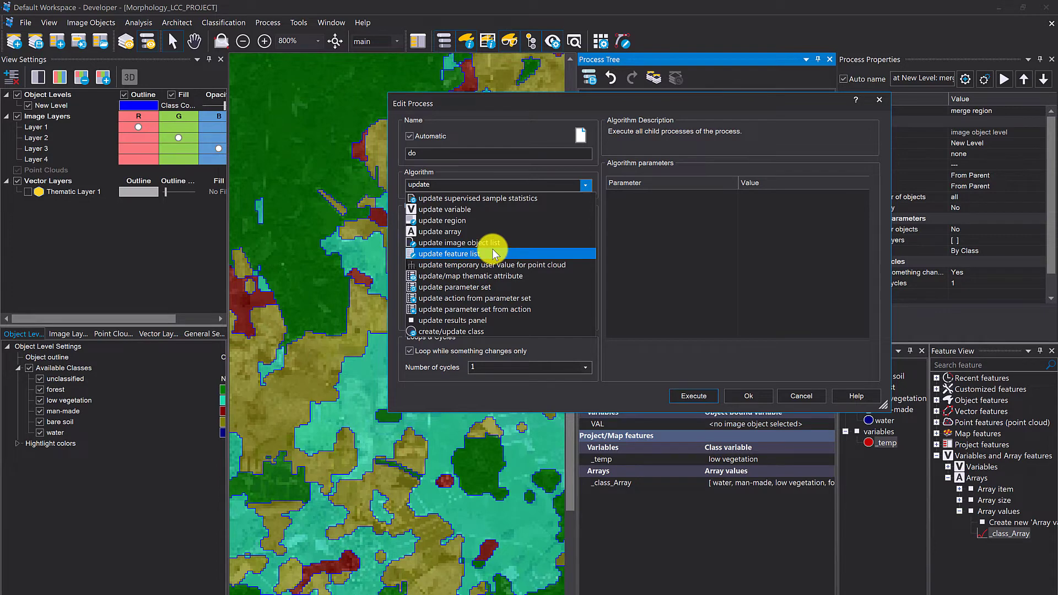
pyautogui.click(799, 396)
pyautogui.click(805, 399)
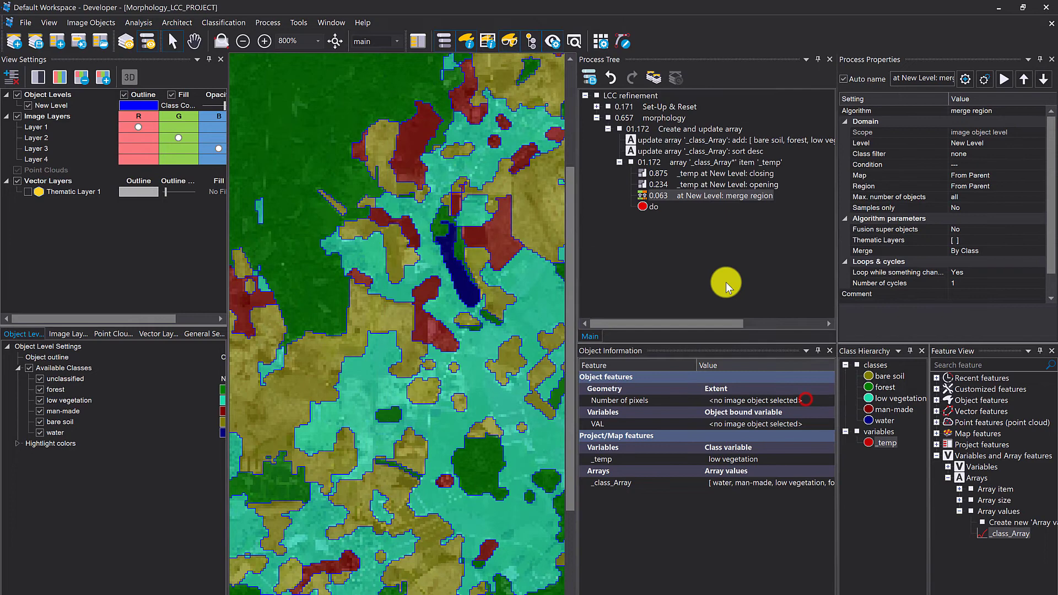
# - Start a new process after merge region using update image object list, and try to create its variable _number_of_objects_per_class
pyautogui.doubleClick(689, 209)
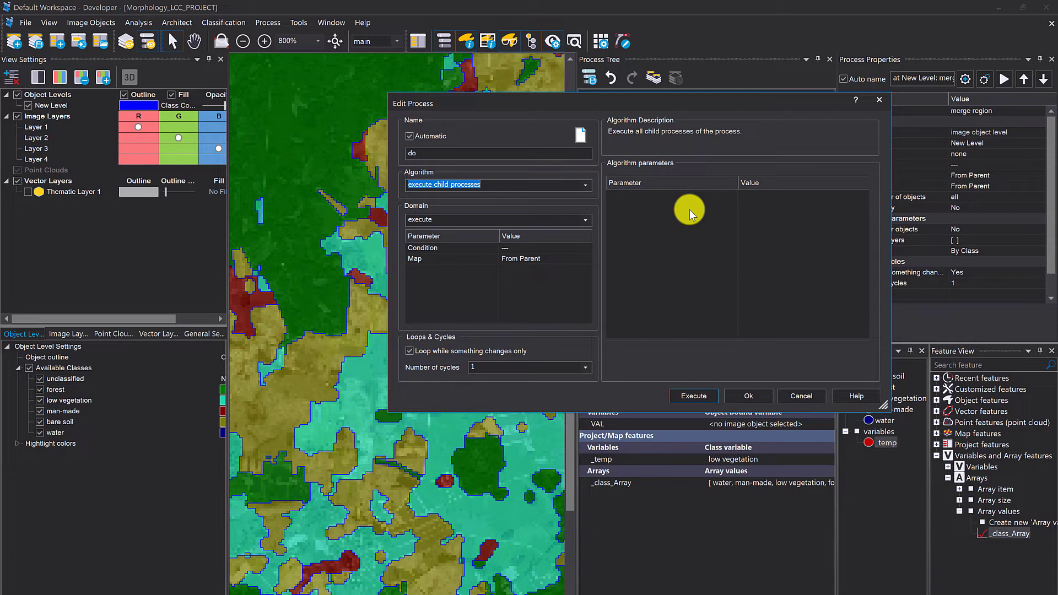
pyautogui.write('update')
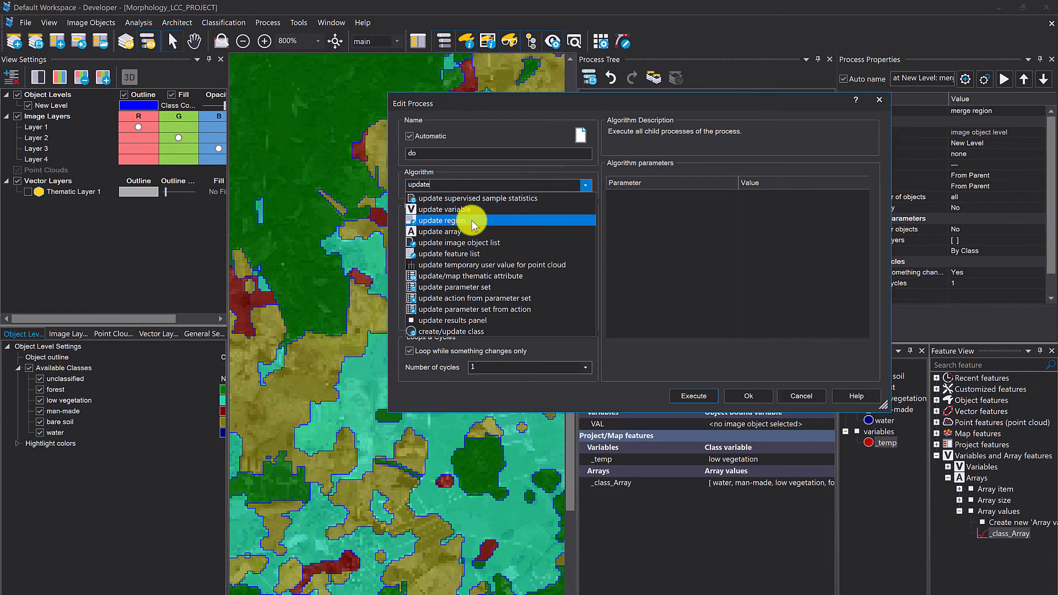
pyautogui.click(472, 238)
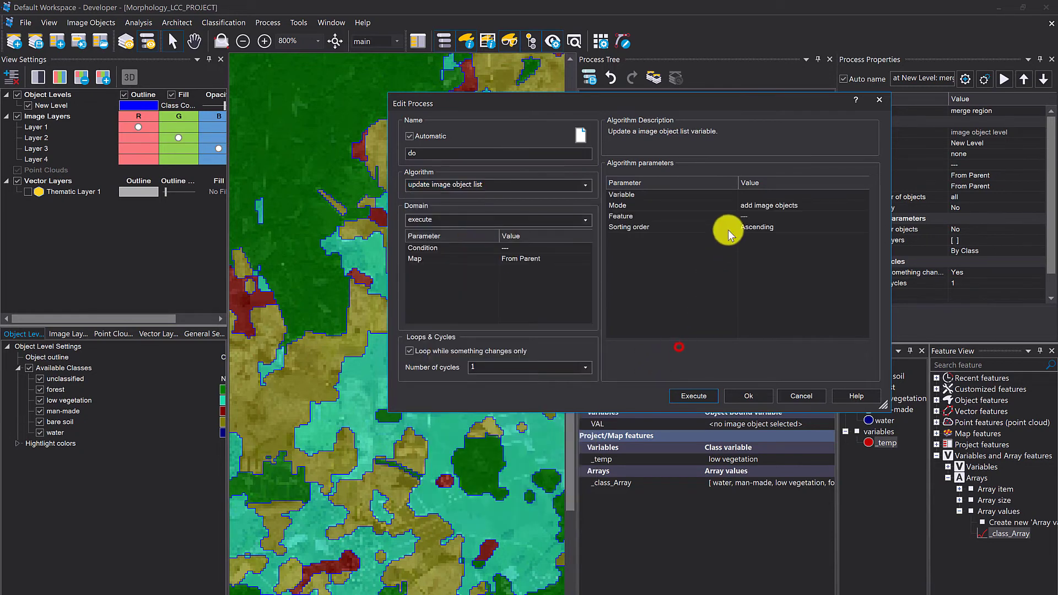
pyautogui.click(752, 193)
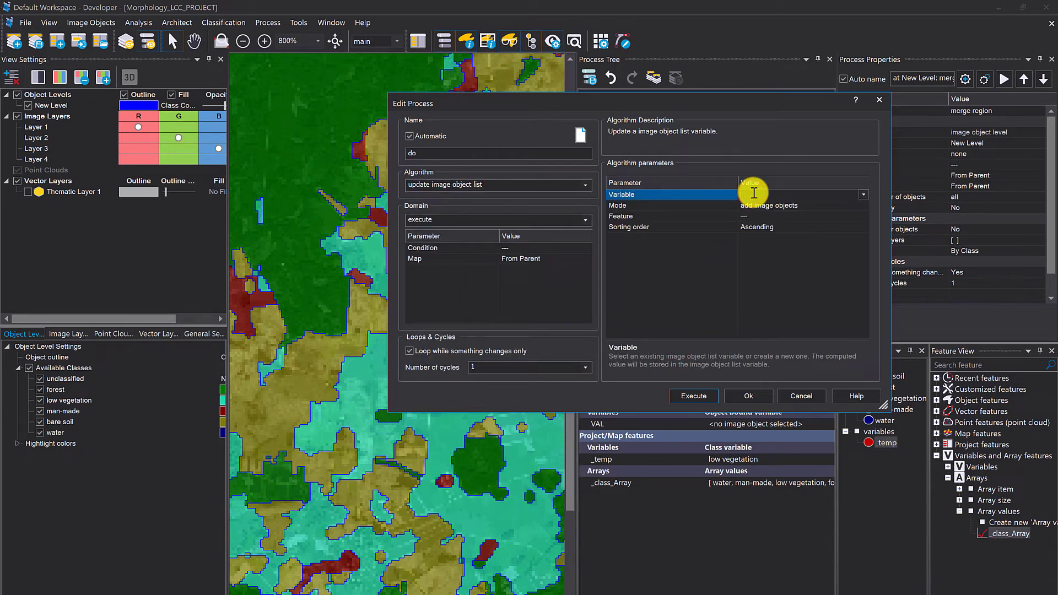
pyautogui.write('_number_of_objects_per_class')
pyautogui.click(791, 277)
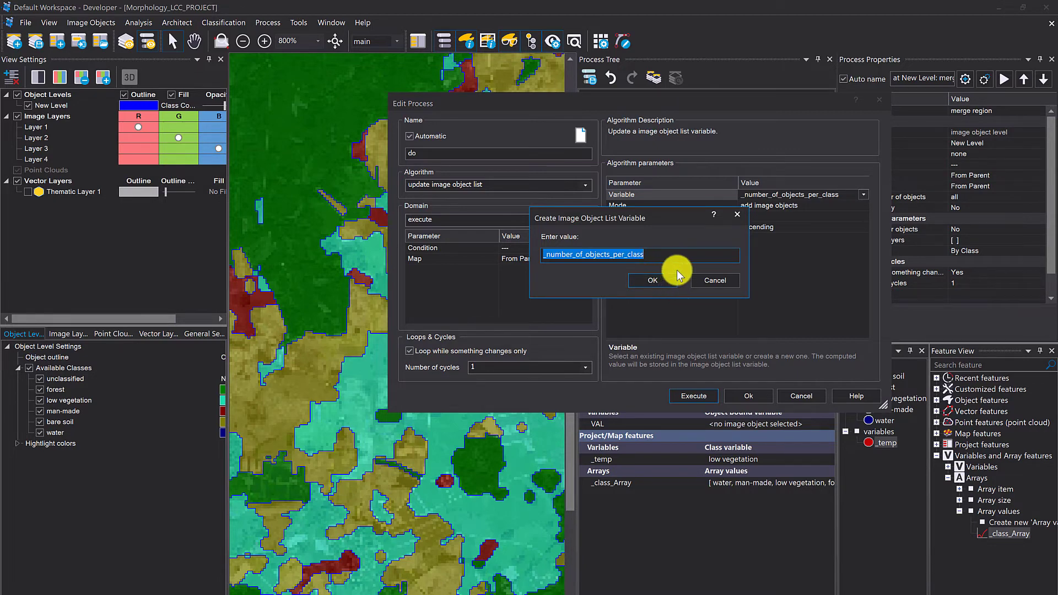
pyautogui.click(726, 281)
# - Switch the new process to the update array algorithm and create a double array named _number_of_objects_per_class for it
pyautogui.click(586, 186)
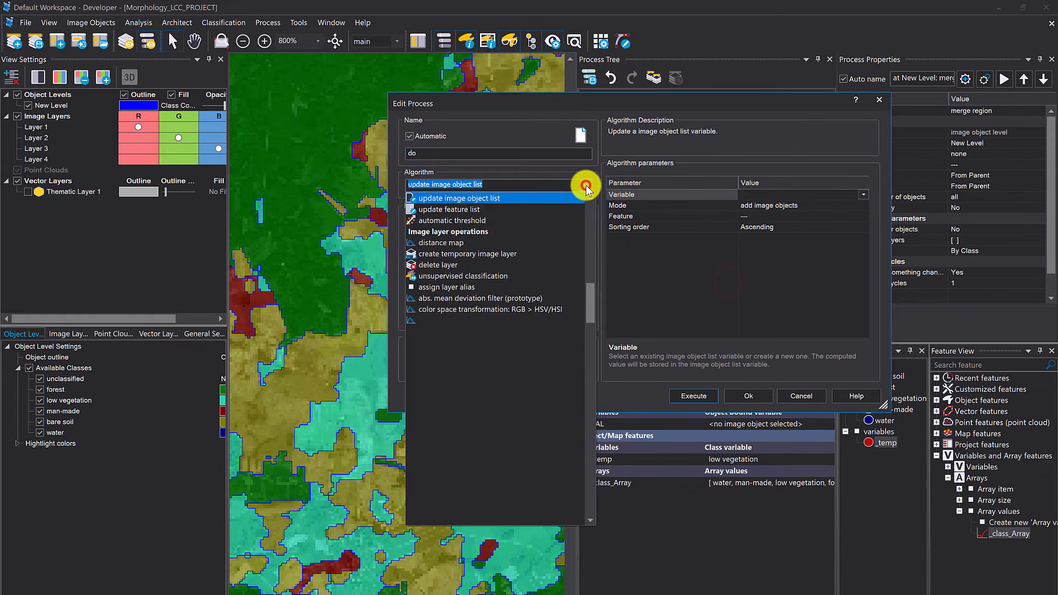
pyautogui.write('arra')
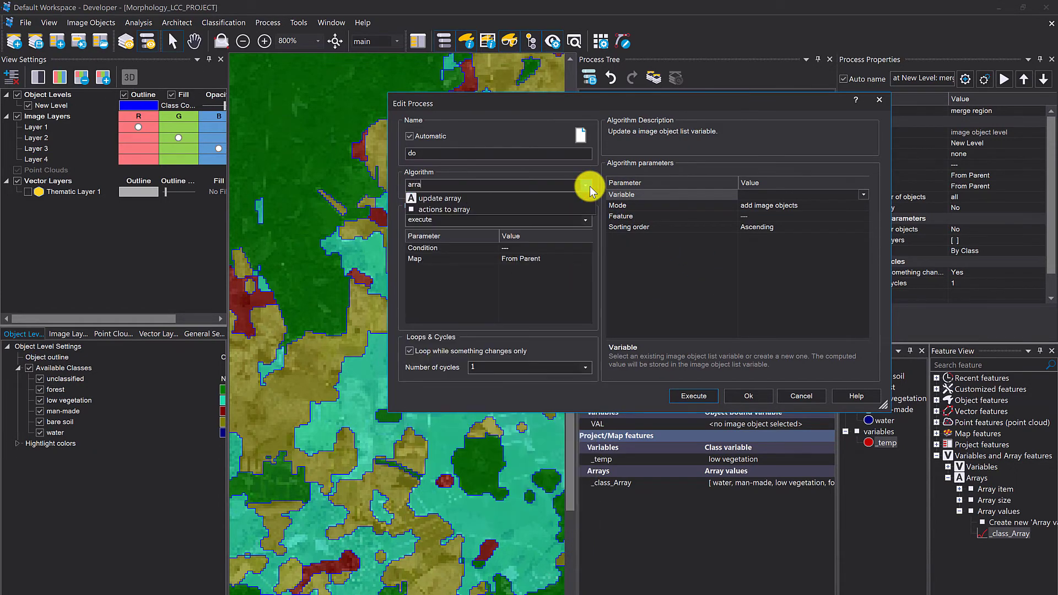
pyautogui.click(514, 198)
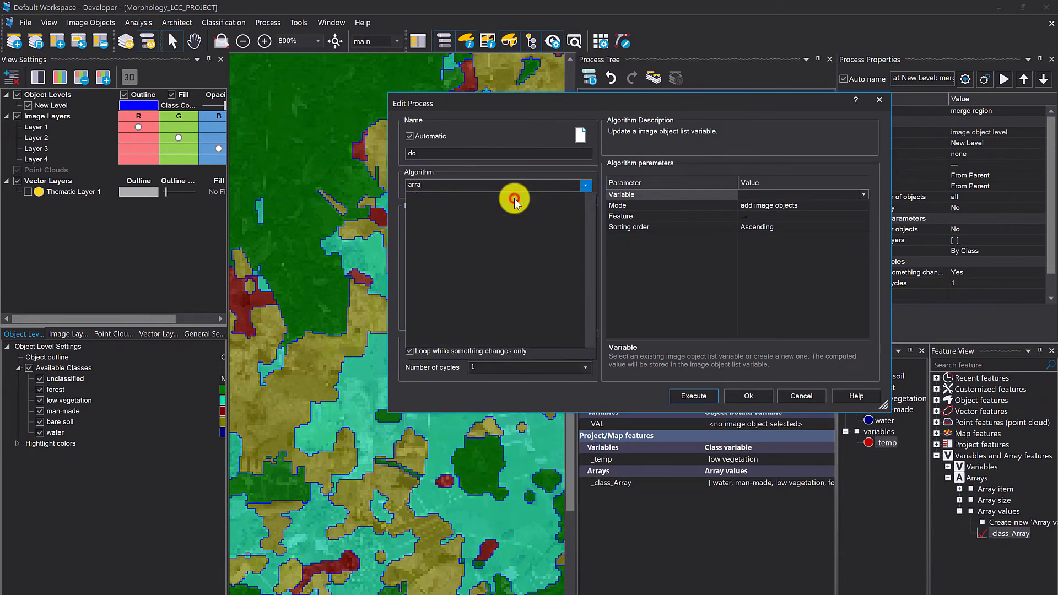
pyautogui.click(795, 197)
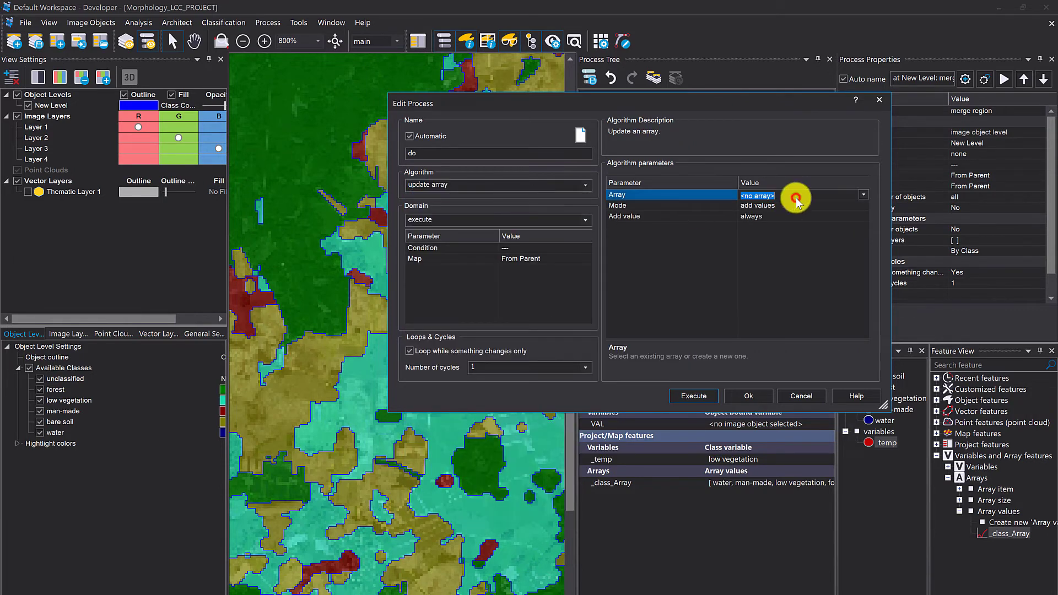
pyautogui.write('_number_of_objects_per_class')
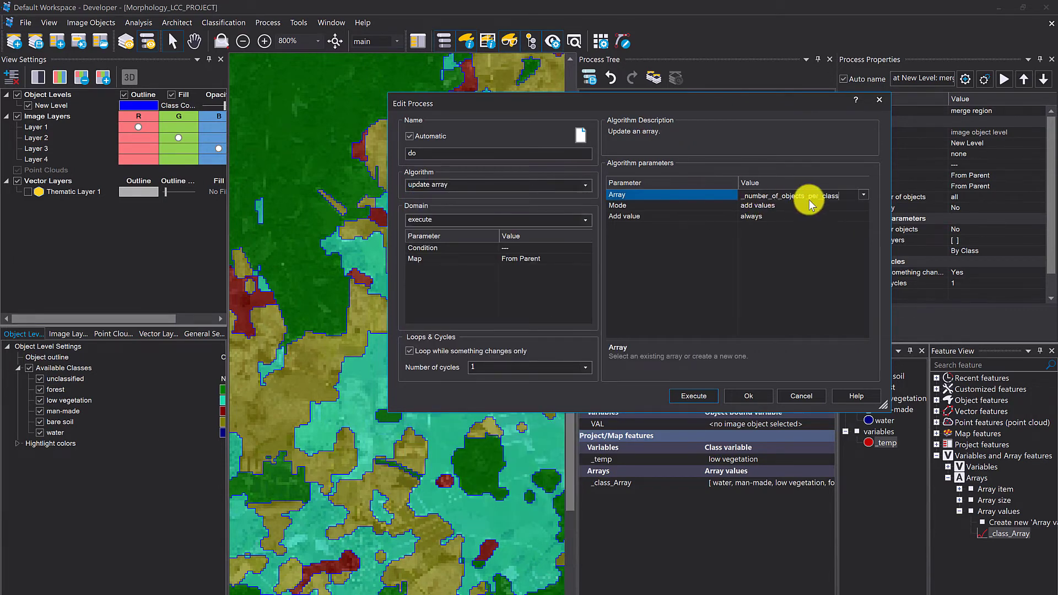
pyautogui.click(770, 256)
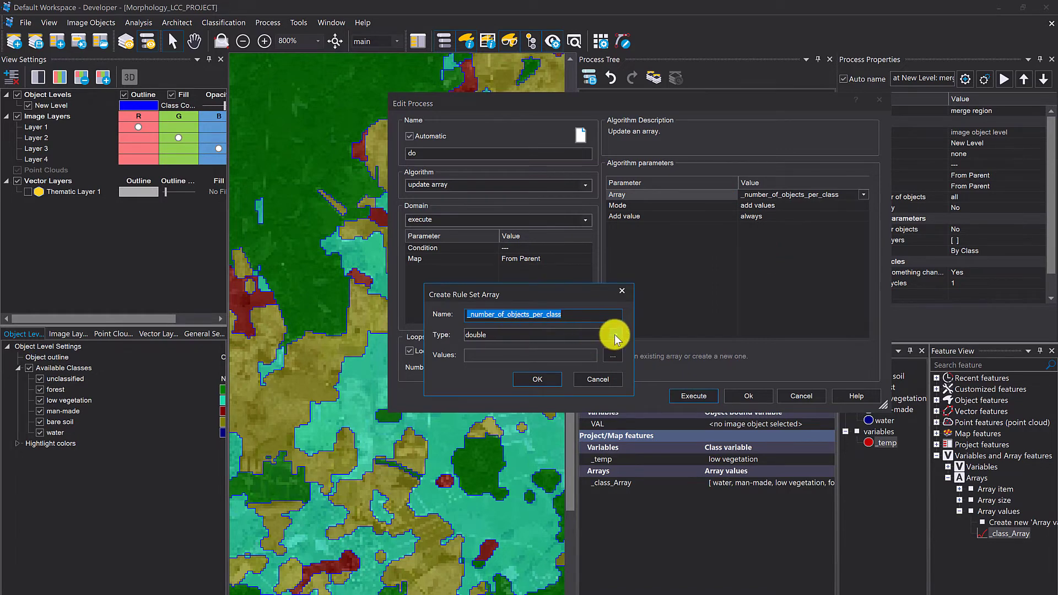
pyautogui.click(537, 379)
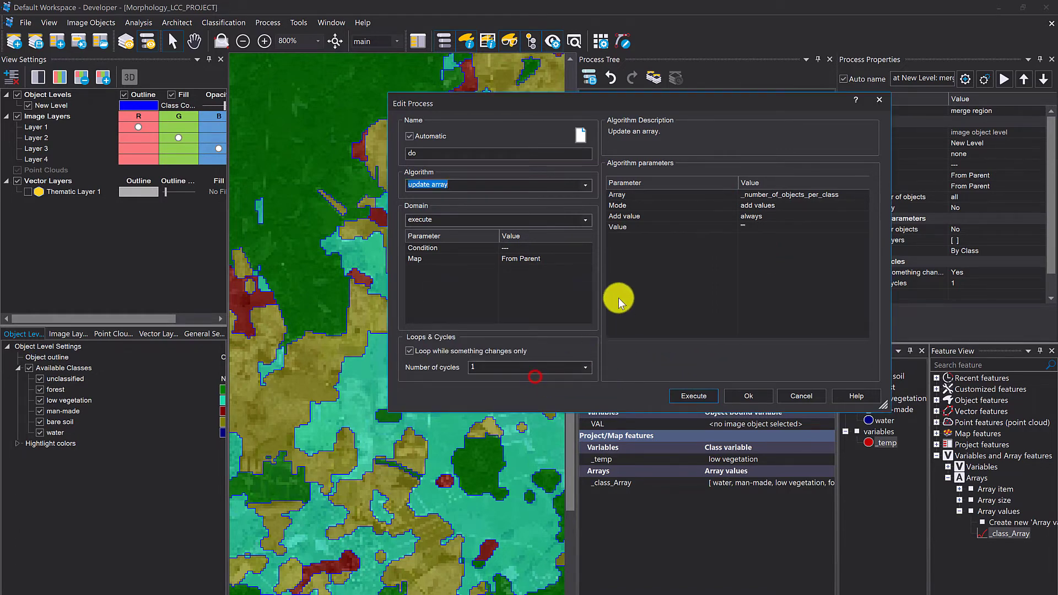
# - Take the value added to the array from a feature, searching the feature list for "number of c"
pyautogui.click(668, 261)
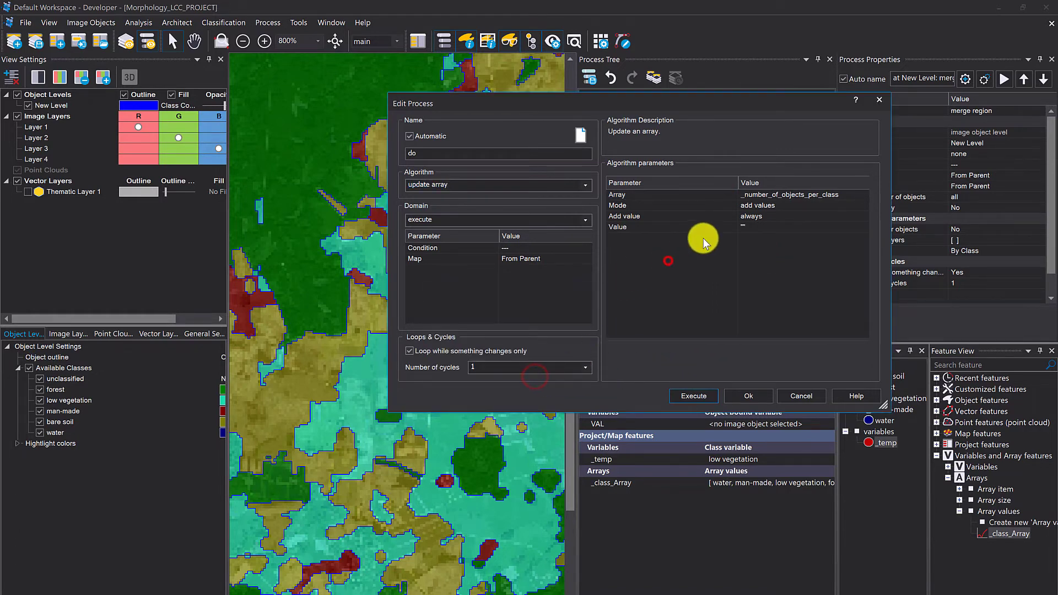
pyautogui.click(787, 217)
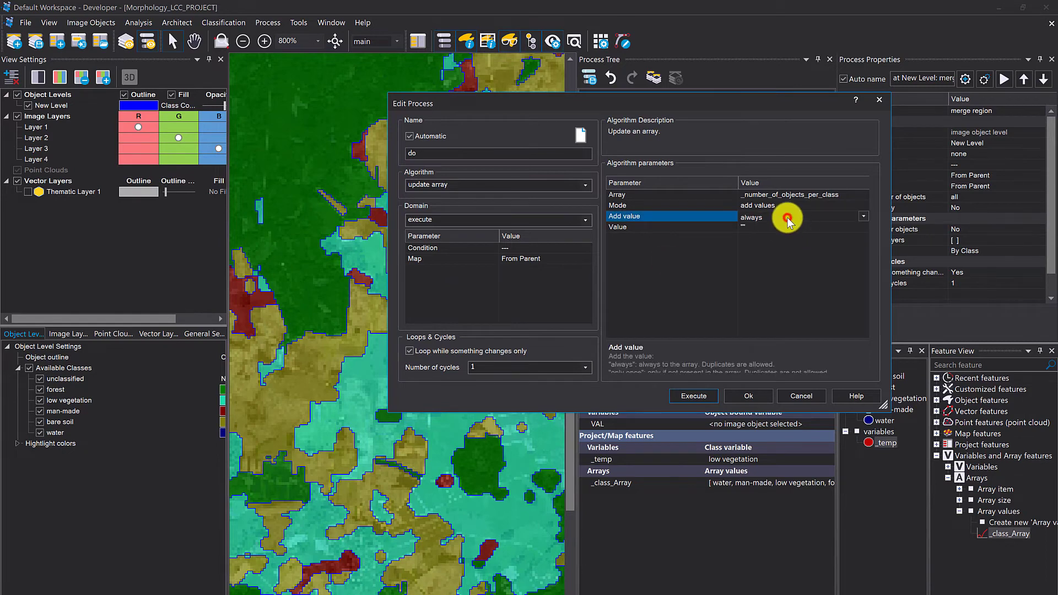
pyautogui.click(863, 227)
pyautogui.click(863, 227)
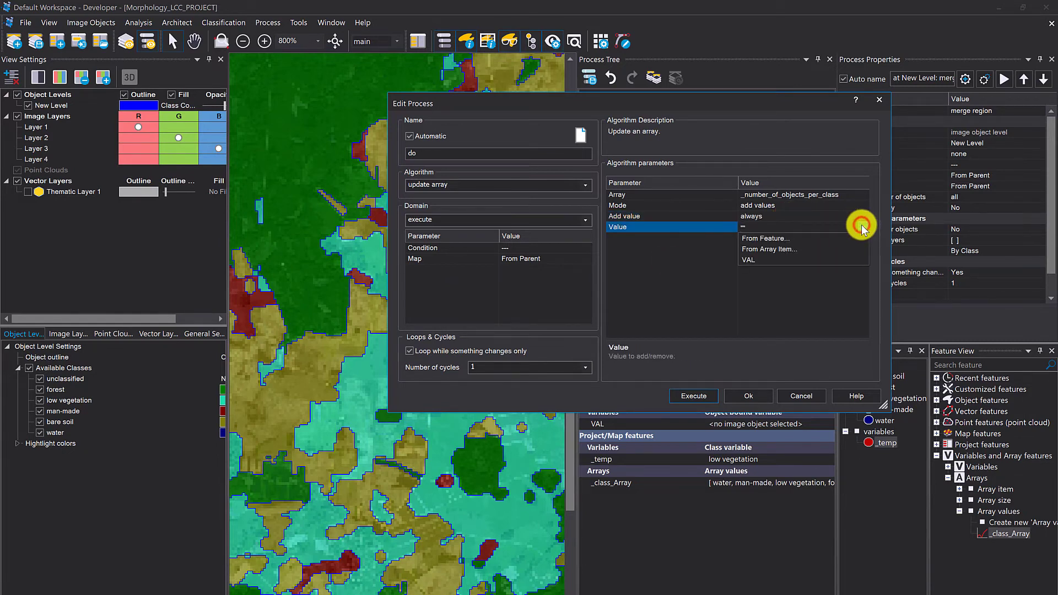
pyautogui.click(814, 238)
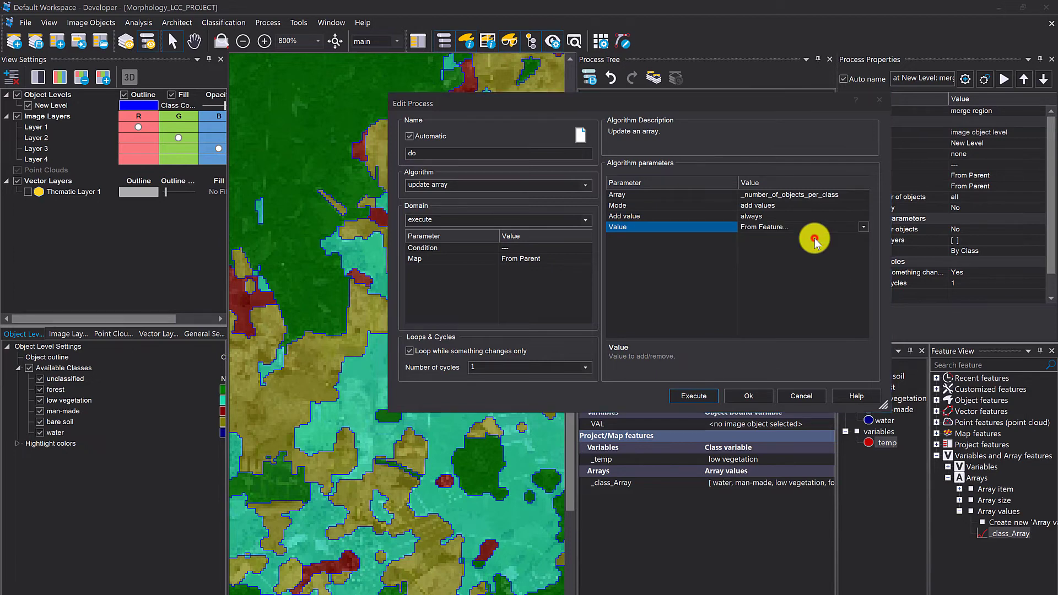
pyautogui.click(446, 220)
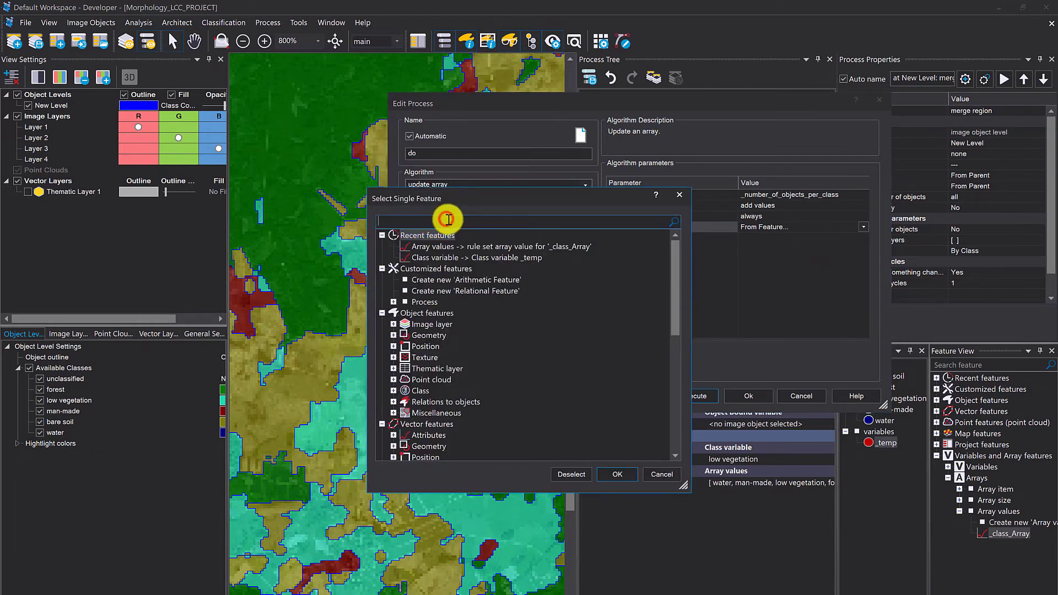
pyautogui.write('number ')
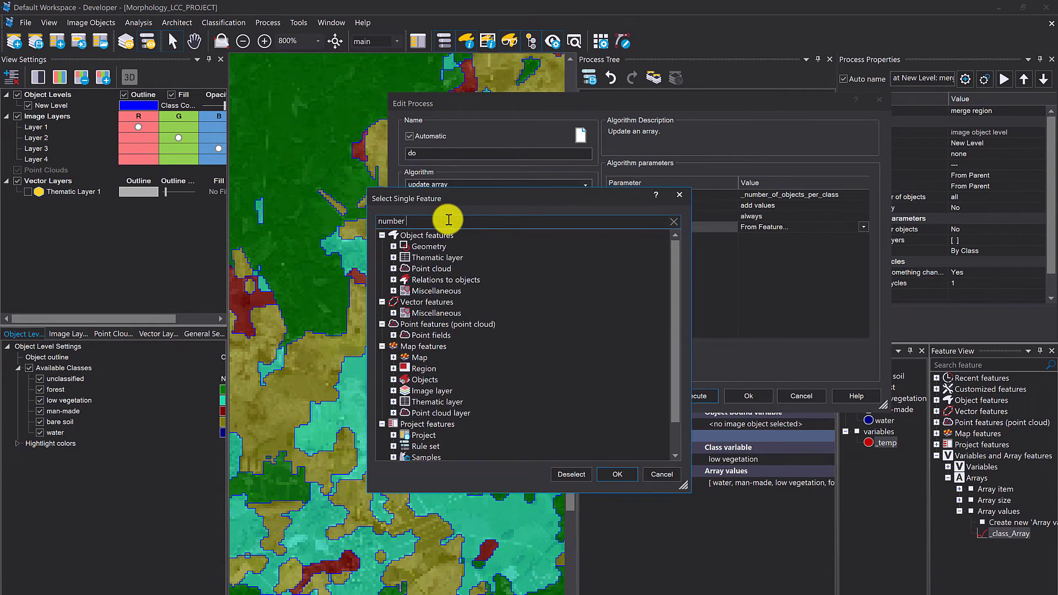
pyautogui.write('of c')
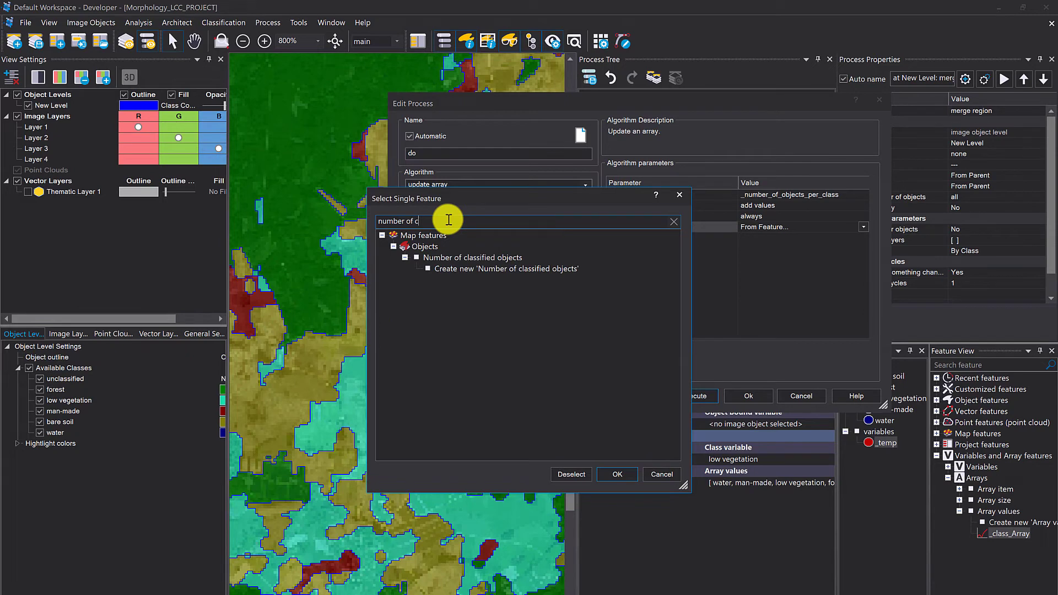
# - Create a Number of classified objects feature for class _temp as the value to add, and execute the update array process
pyautogui.click(460, 268)
pyautogui.rightClick(462, 269)
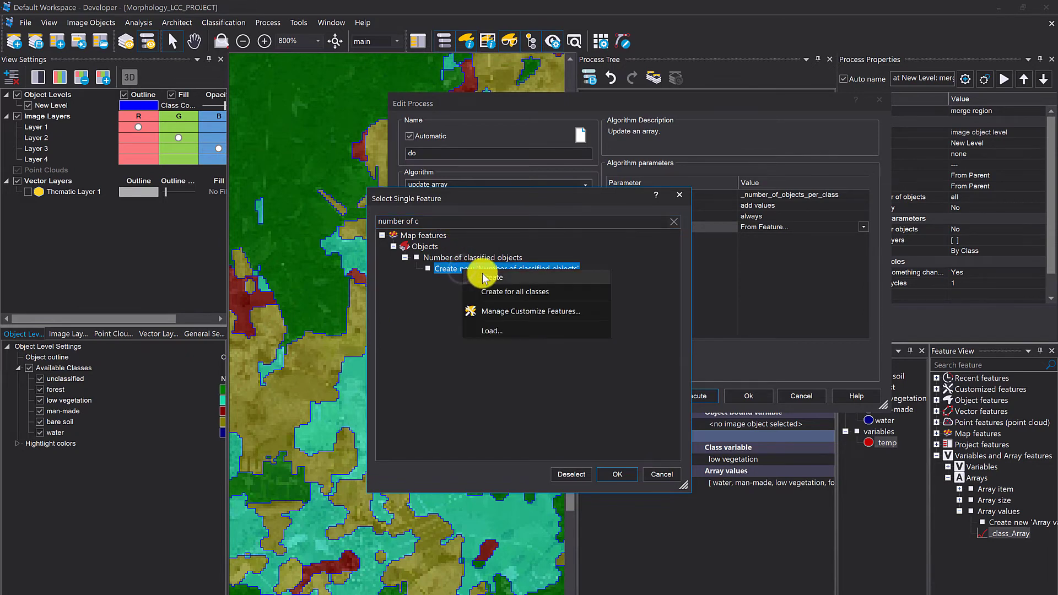
pyautogui.click(485, 278)
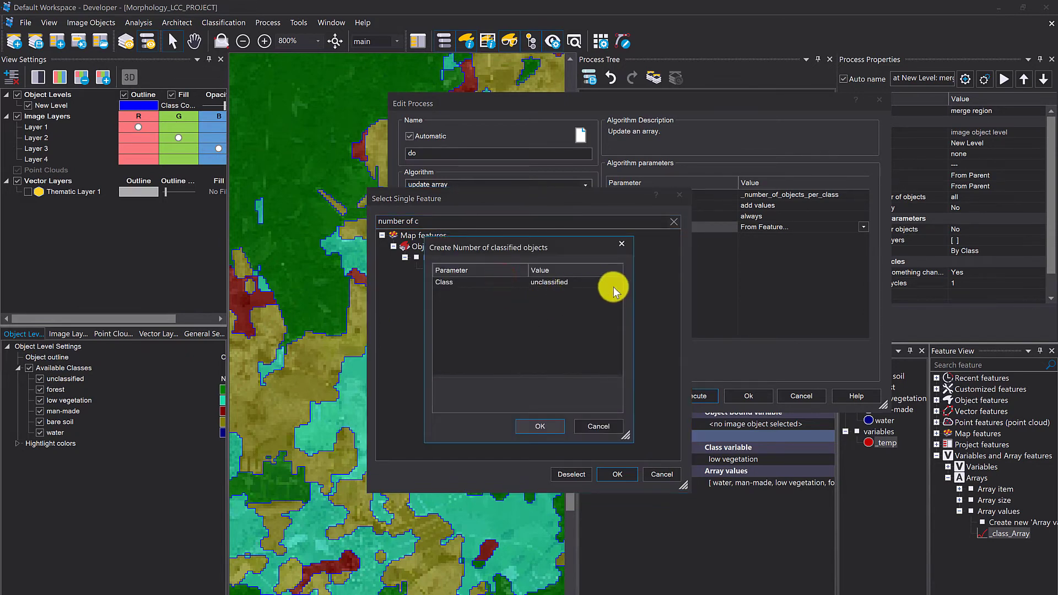
pyautogui.click(613, 286)
pyautogui.click(588, 304)
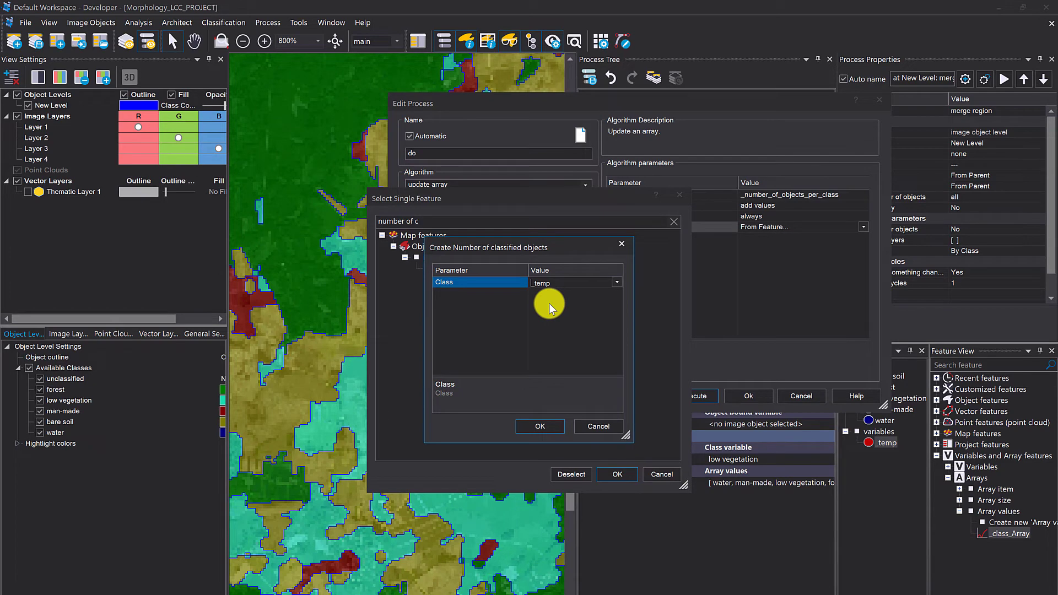
pyautogui.click(560, 427)
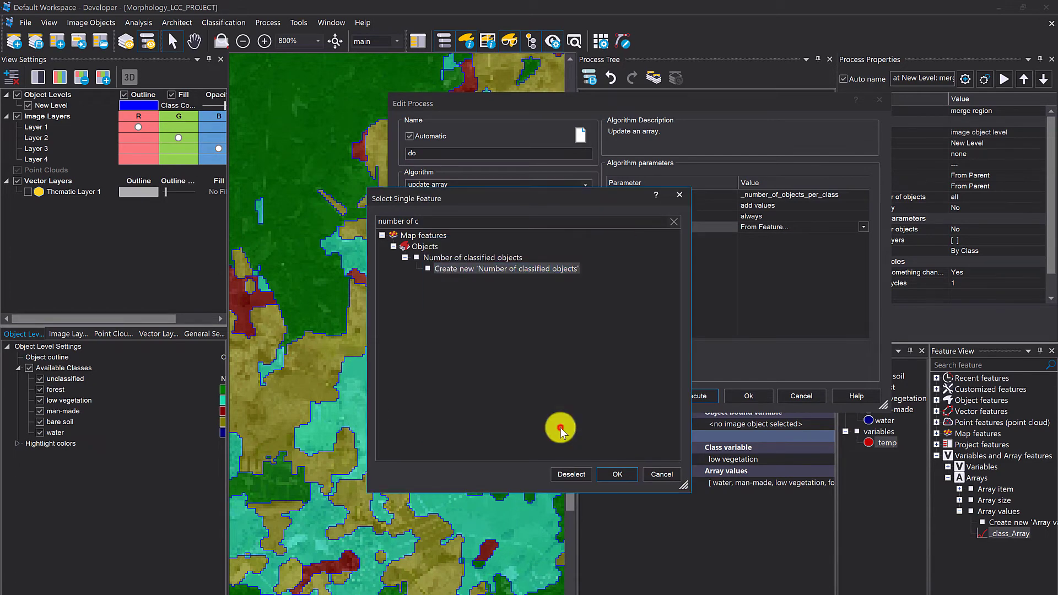
pyautogui.click(617, 474)
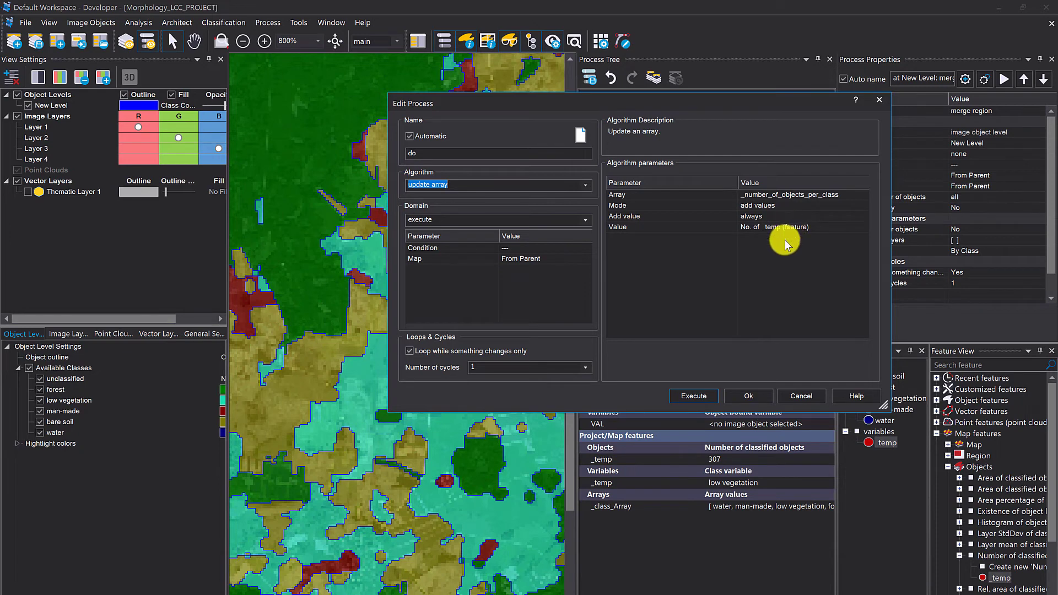
pyautogui.click(706, 217)
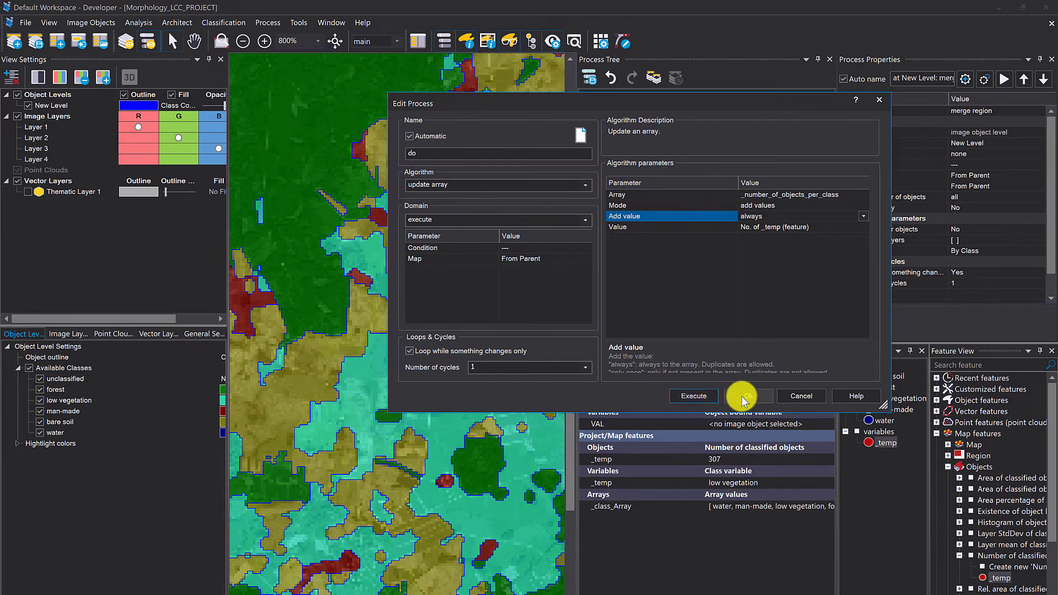
pyautogui.click(696, 398)
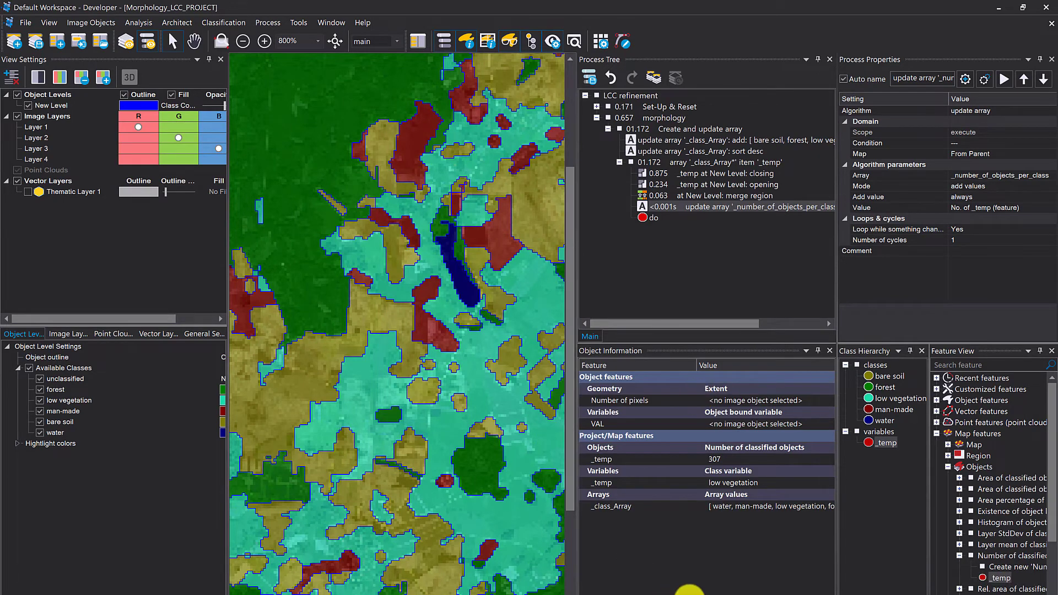
# - Open the selection of displayed features for Object Information and search the available features for "array"
pyautogui.rightClick(688, 589)
pyautogui.click(728, 520)
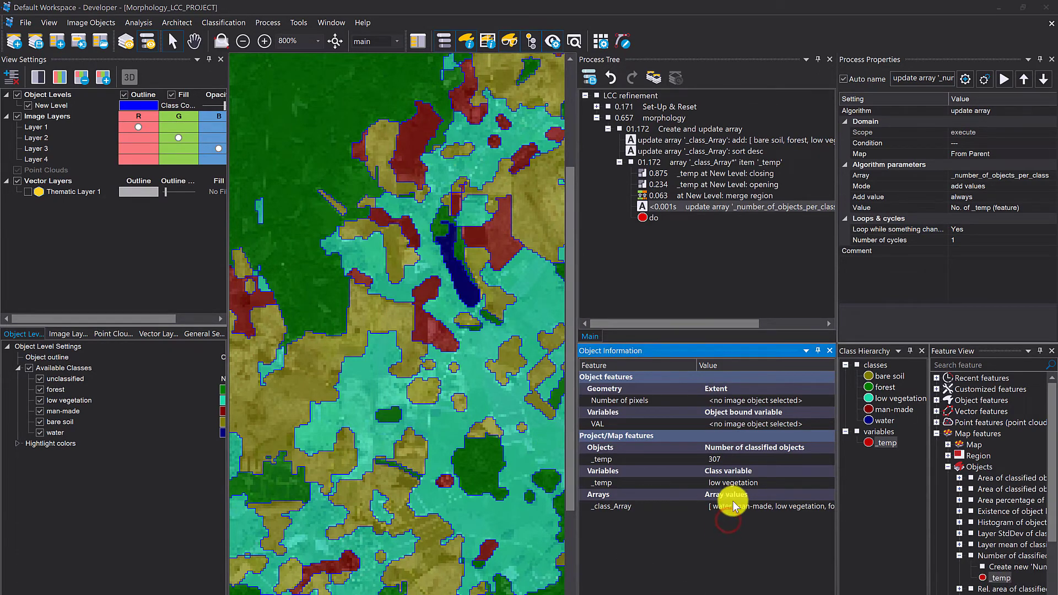
pyautogui.click(390, 234)
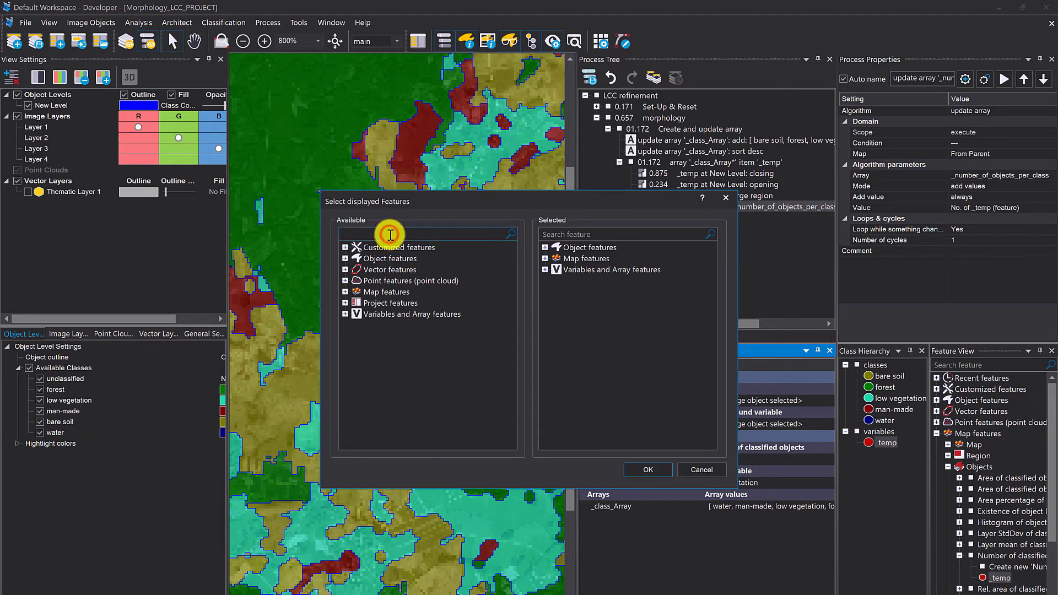
pyautogui.write('array')
pyautogui.scroll(-5, 424, 308)
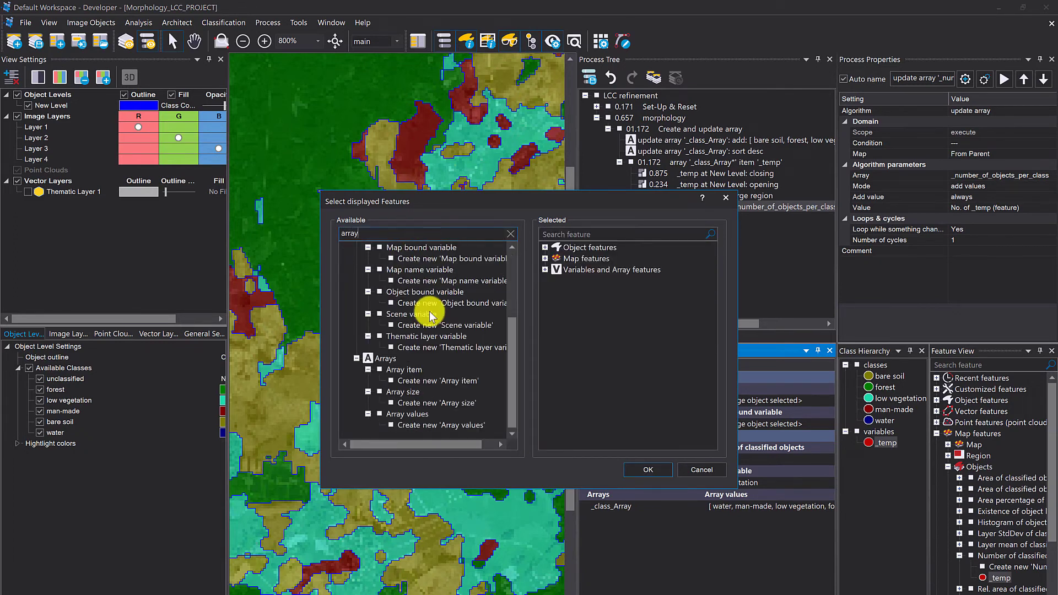
# - Create an Array values feature for _number_of_objects_per_class and display it in Object Information
pyautogui.rightClick(450, 426)
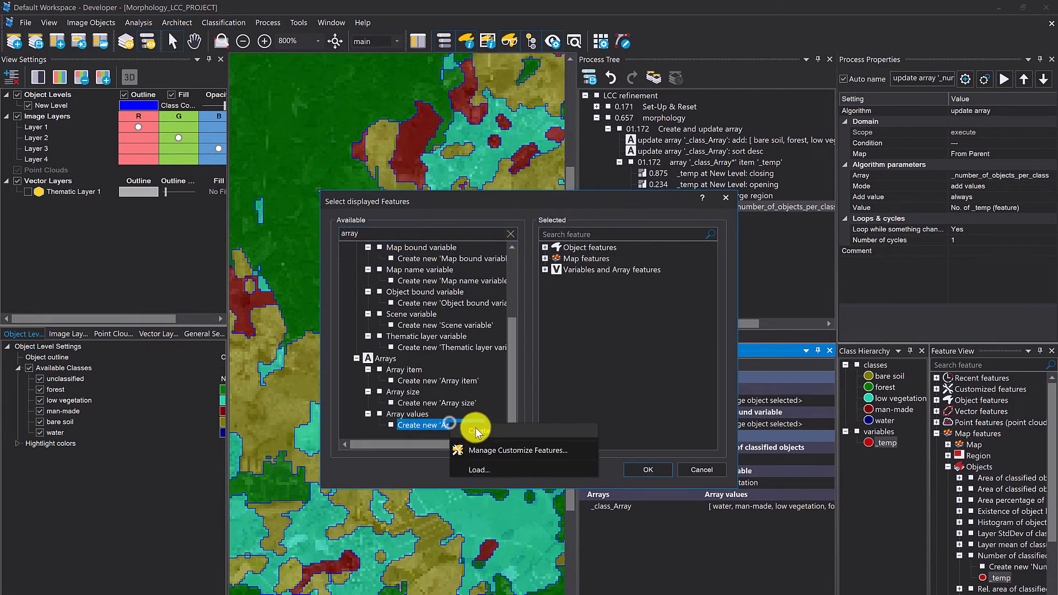
pyautogui.click(476, 427)
pyautogui.click(619, 281)
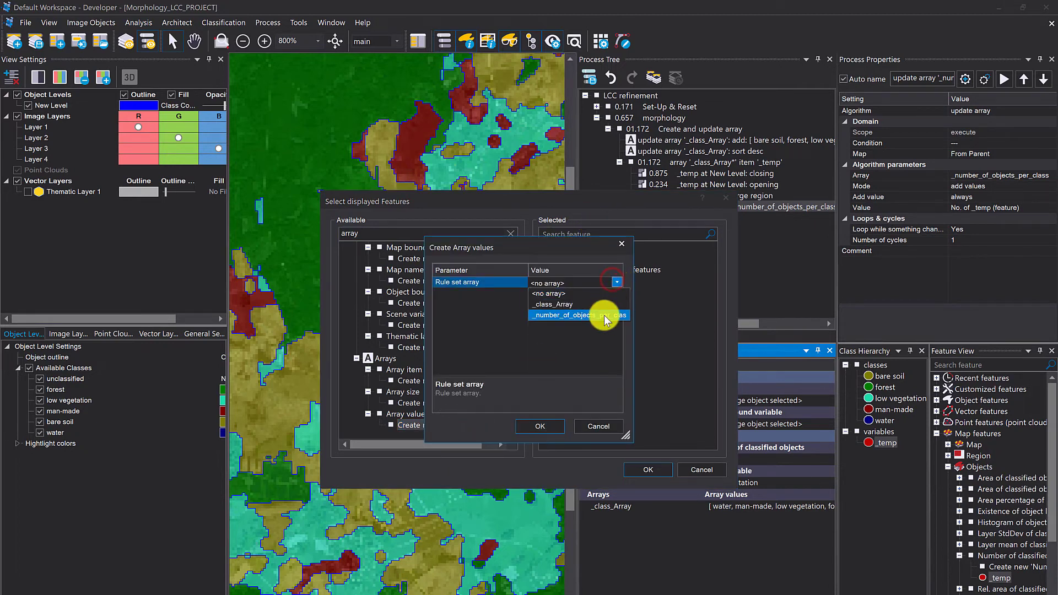
pyautogui.click(597, 313)
pyautogui.click(542, 425)
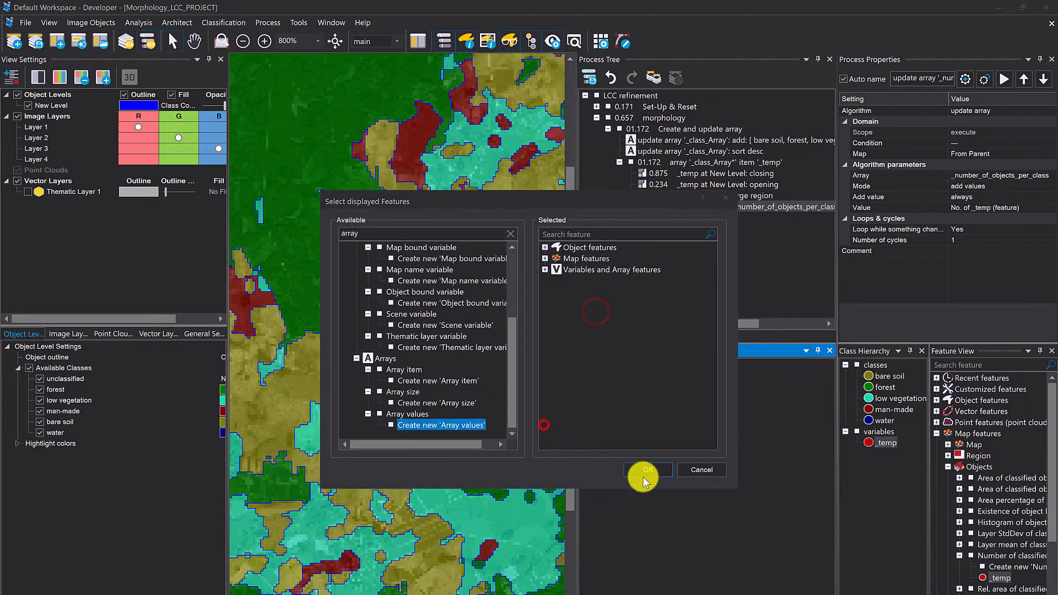
pyautogui.click(648, 470)
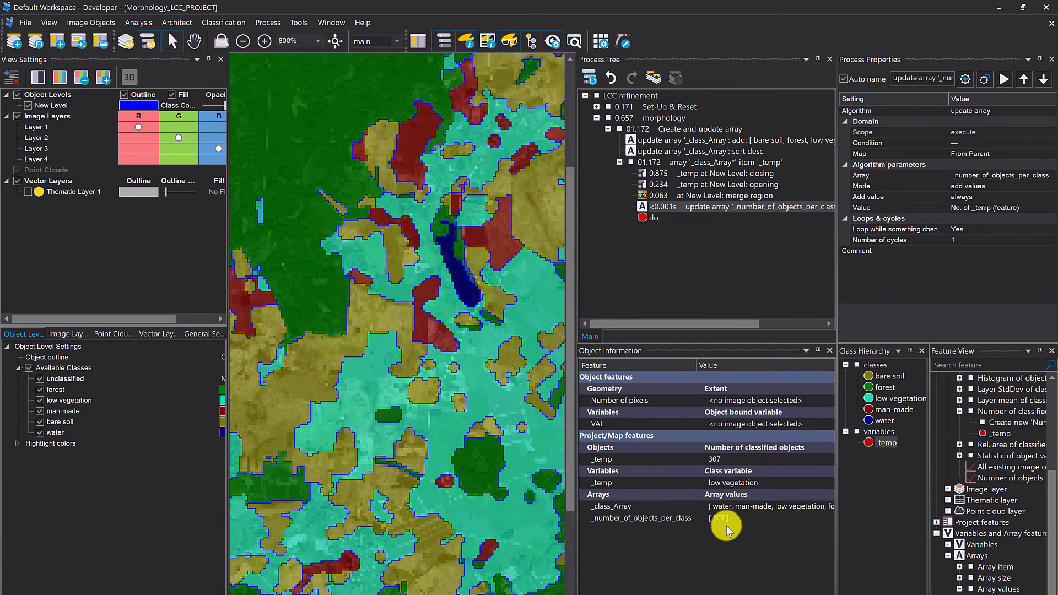
pyautogui.scroll(-2, 402, 243)
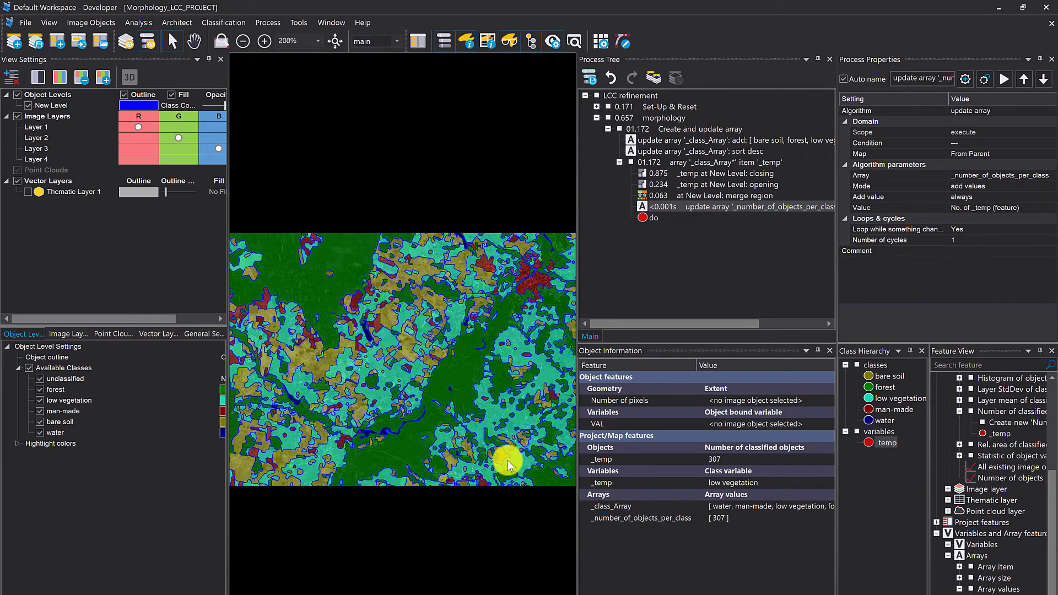
pyautogui.click(733, 485)
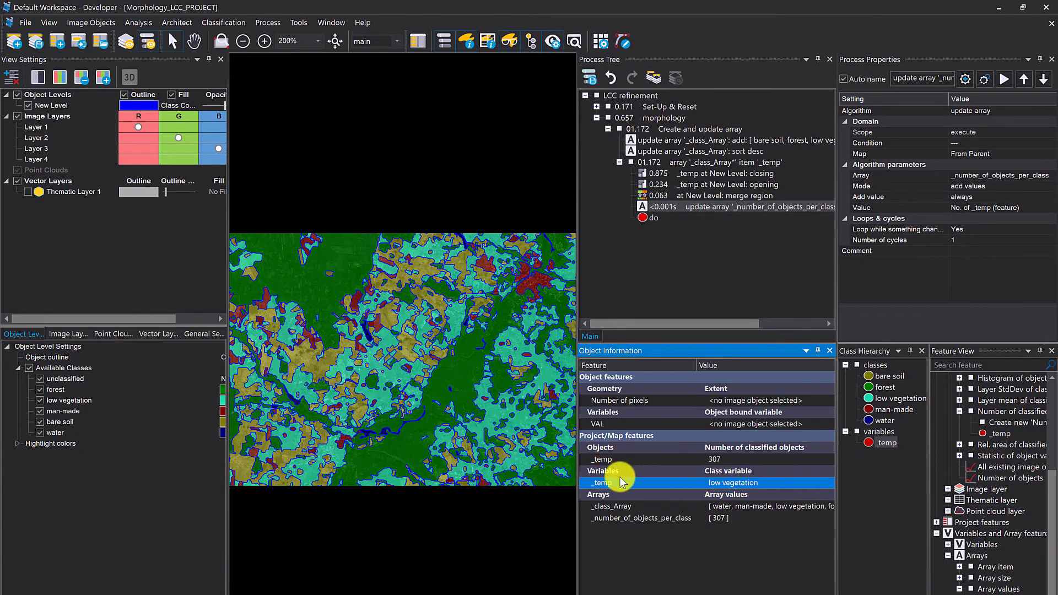
# - Insert a child process under the do process, using the update array algorithm on _number_of_objects_per_class
pyautogui.rightClick(656, 219)
pyautogui.click(702, 309)
pyautogui.write('update array')
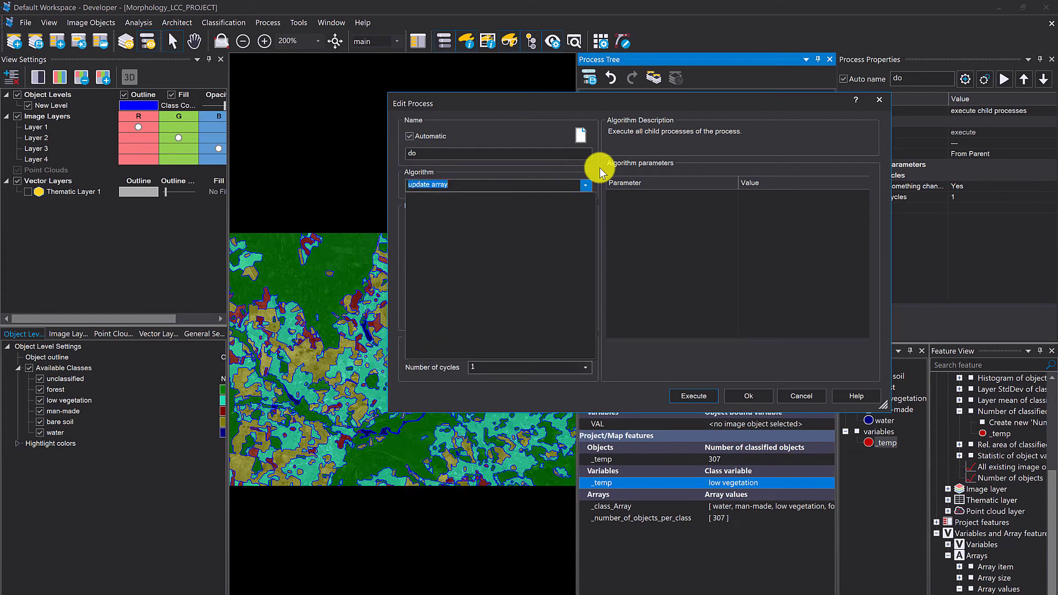
pyautogui.press('Return')
pyautogui.click(857, 192)
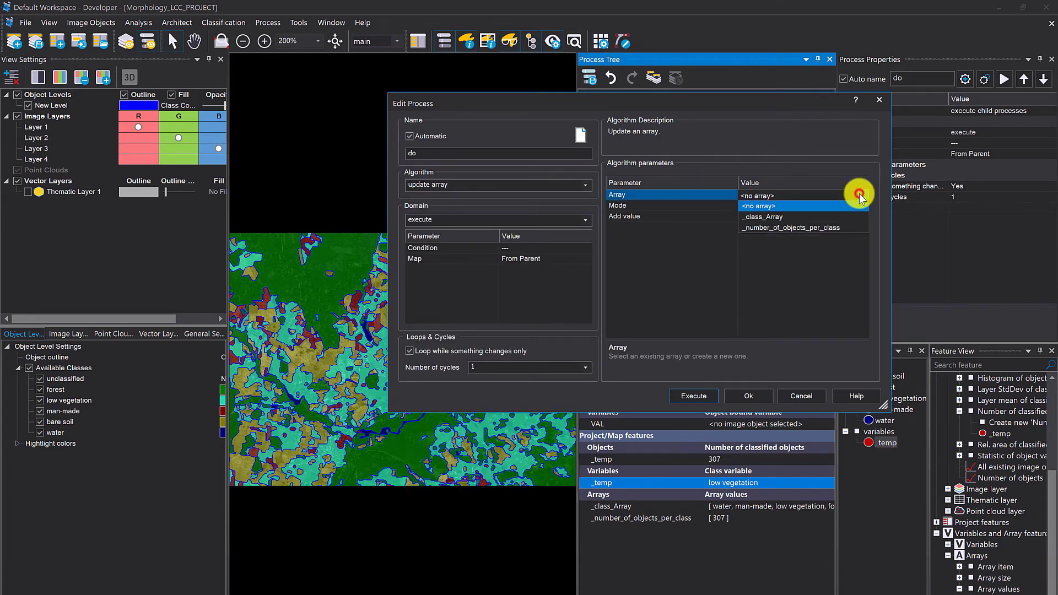
pyautogui.click(825, 225)
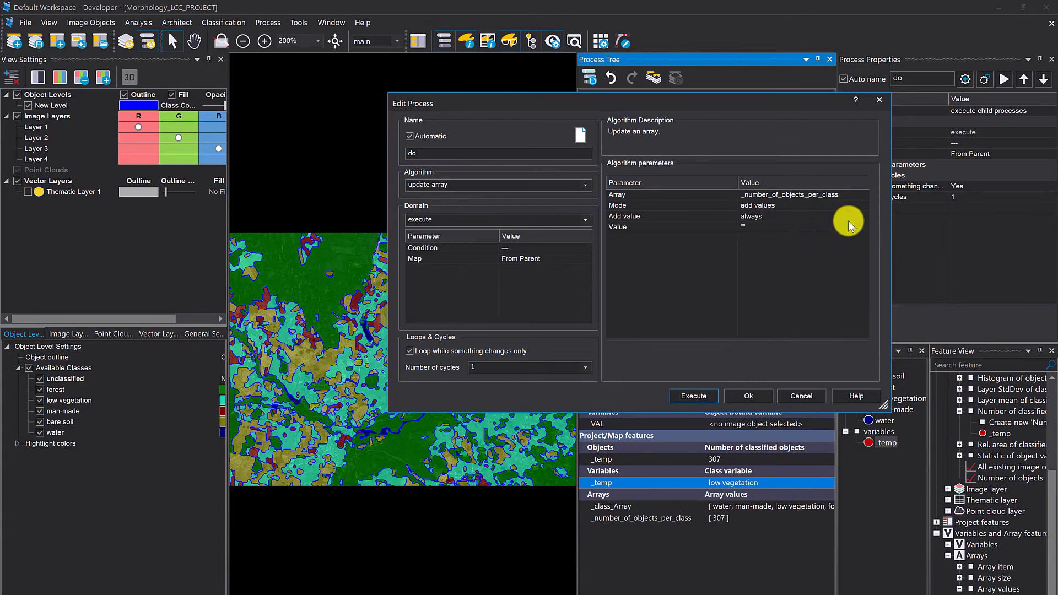
# - Set the new child process's mode to clear and execute it to empty the array
pyautogui.click(863, 207)
pyautogui.click(863, 207)
pyautogui.click(798, 284)
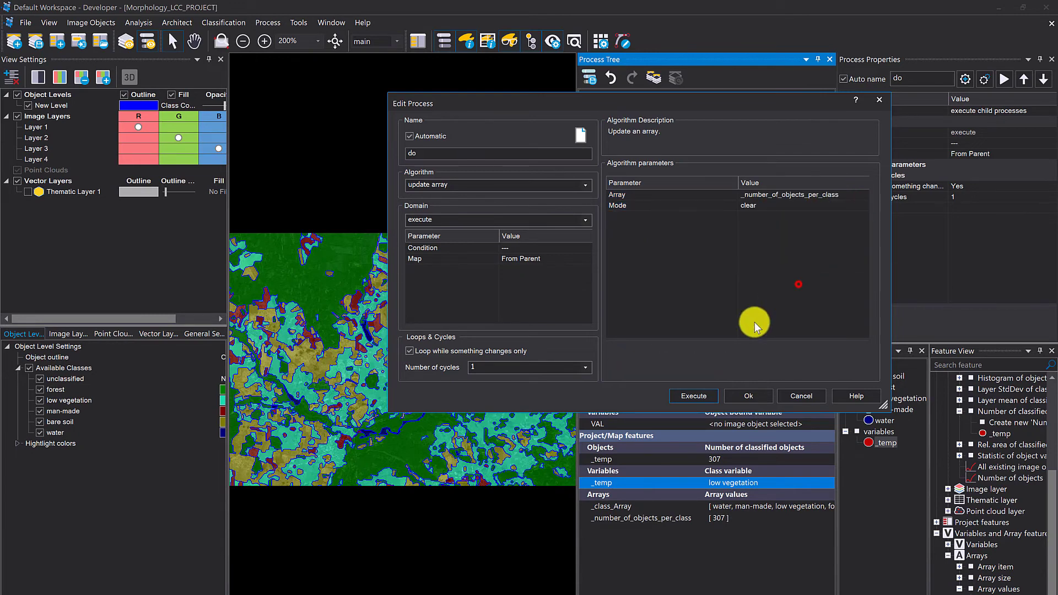
pyautogui.click(703, 399)
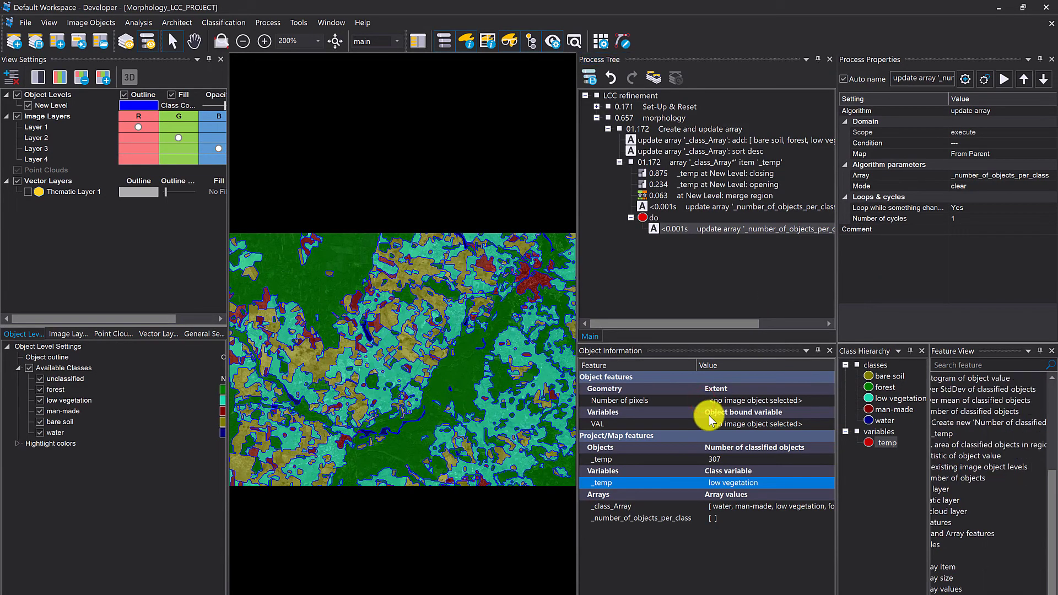
# - Deactivate the update array process that clears _number_of_objects_per_class
pyautogui.rightClick(660, 228)
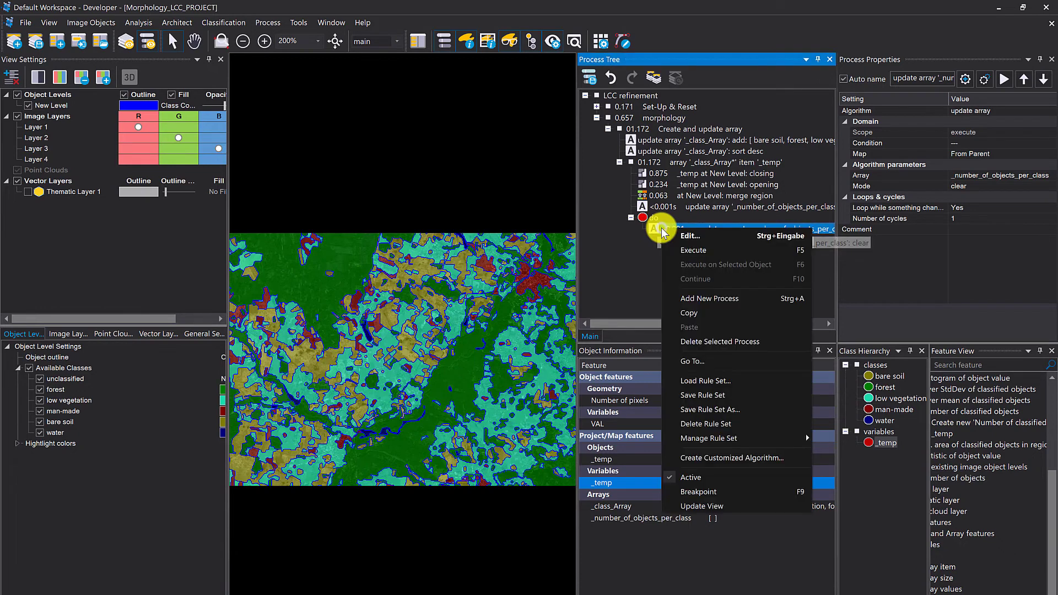
pyautogui.click(738, 478)
pyautogui.click(698, 296)
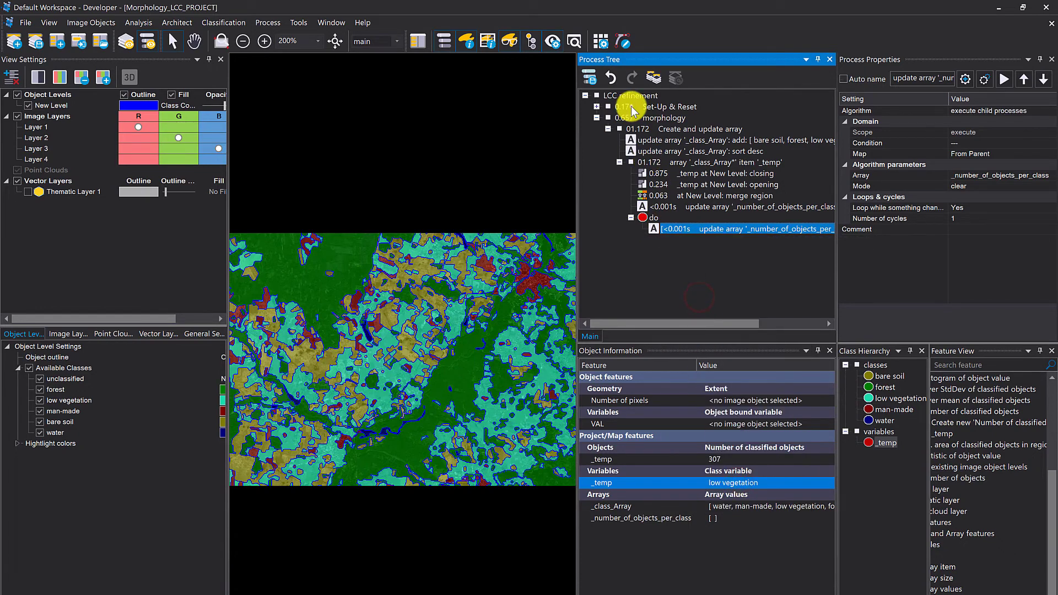
# - Execute the Set-Up & Reset process and run morphology up to the breakpoint, examining the water objects on the map
pyautogui.rightClick(632, 110)
pyautogui.click(644, 125)
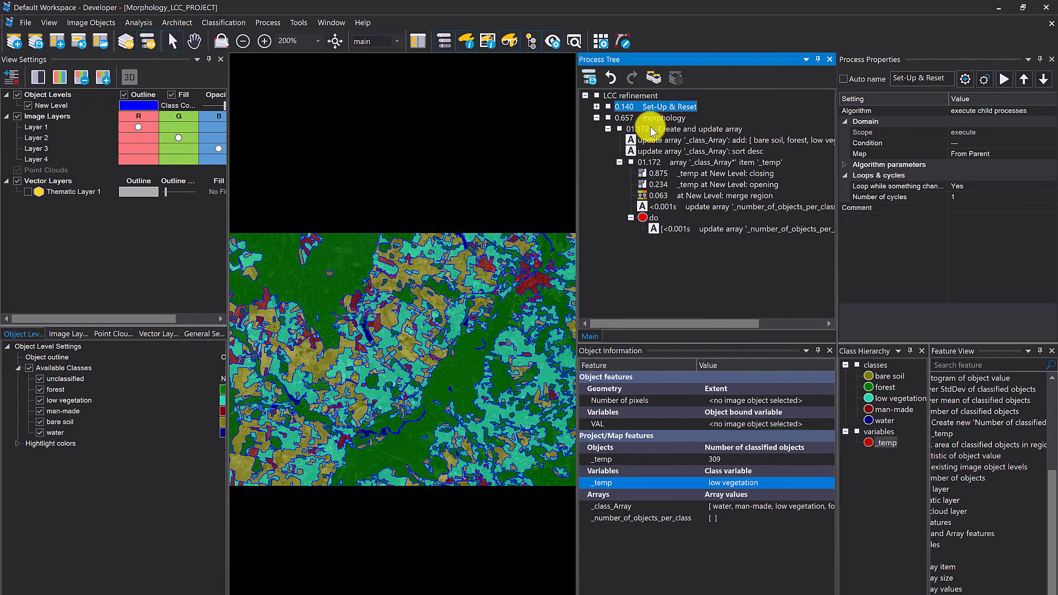
pyautogui.rightClick(648, 118)
pyautogui.click(665, 138)
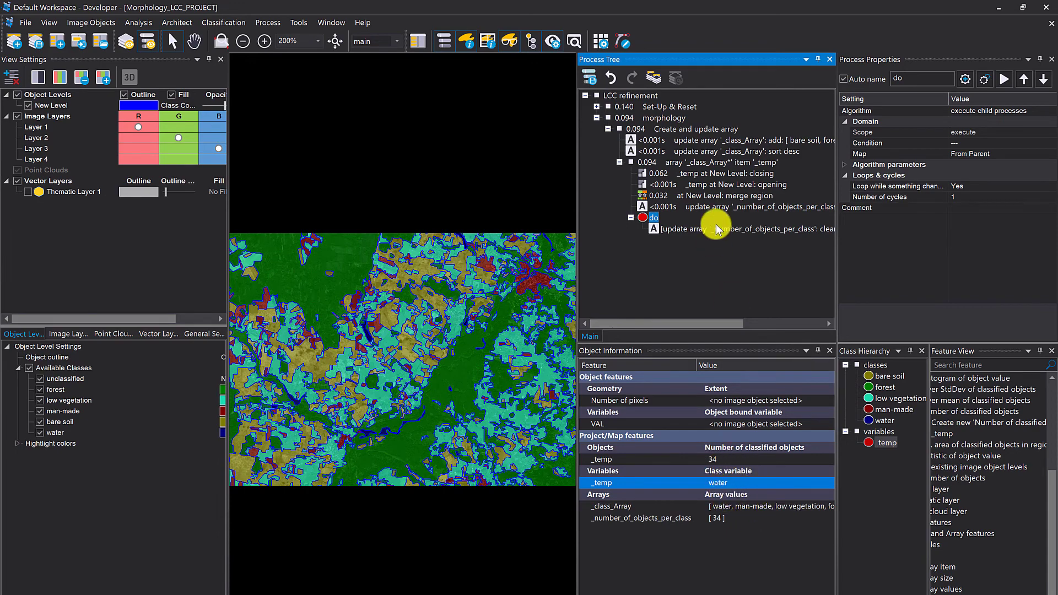
pyautogui.scroll(1, 375, 342)
pyautogui.scroll(1, 380, 353)
pyautogui.scroll(1, 465, 547)
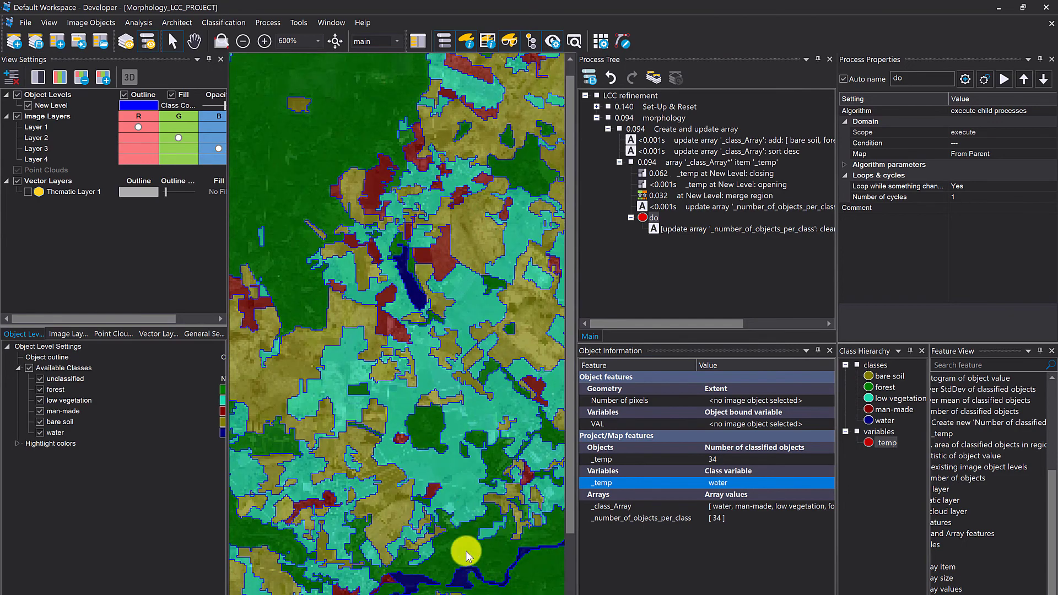
pyautogui.scroll(1, 453, 574)
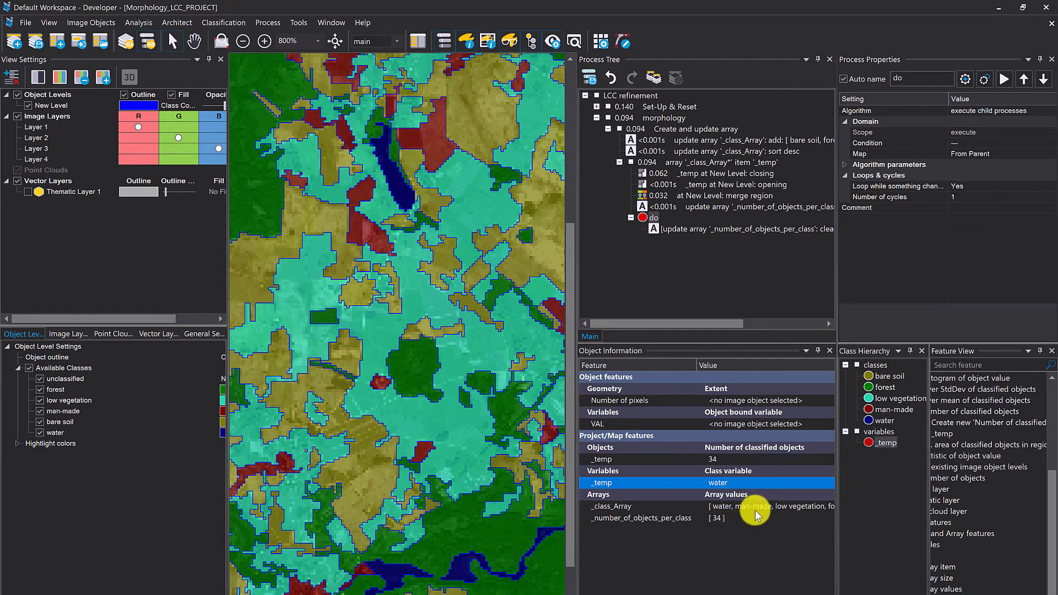
# - Continue the _class_Array loop from the breakpoint until every class is processed, and compare the values of both arrays
pyautogui.rightClick(654, 162)
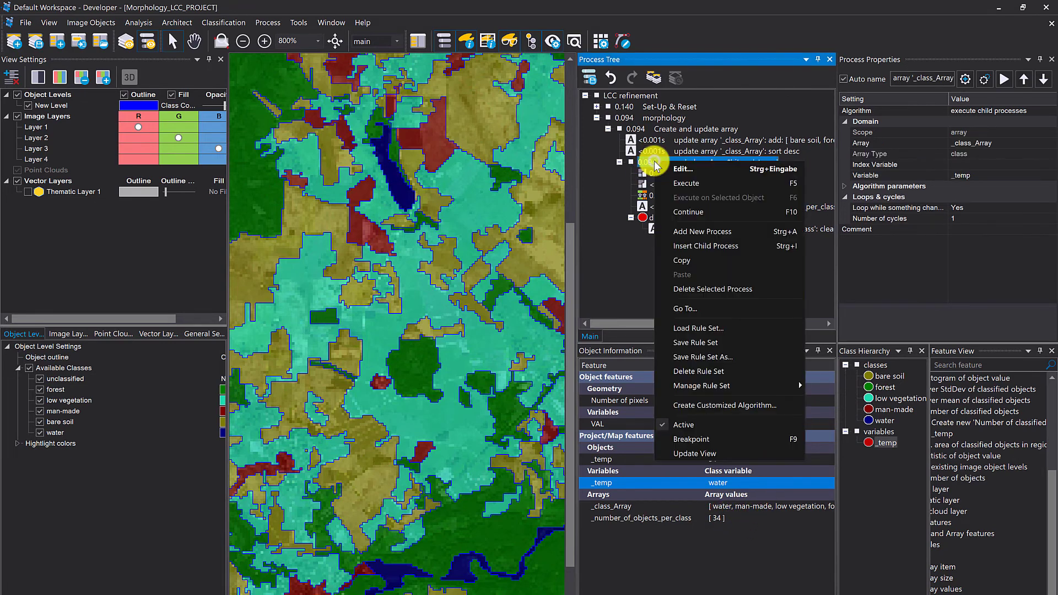
pyautogui.click(700, 212)
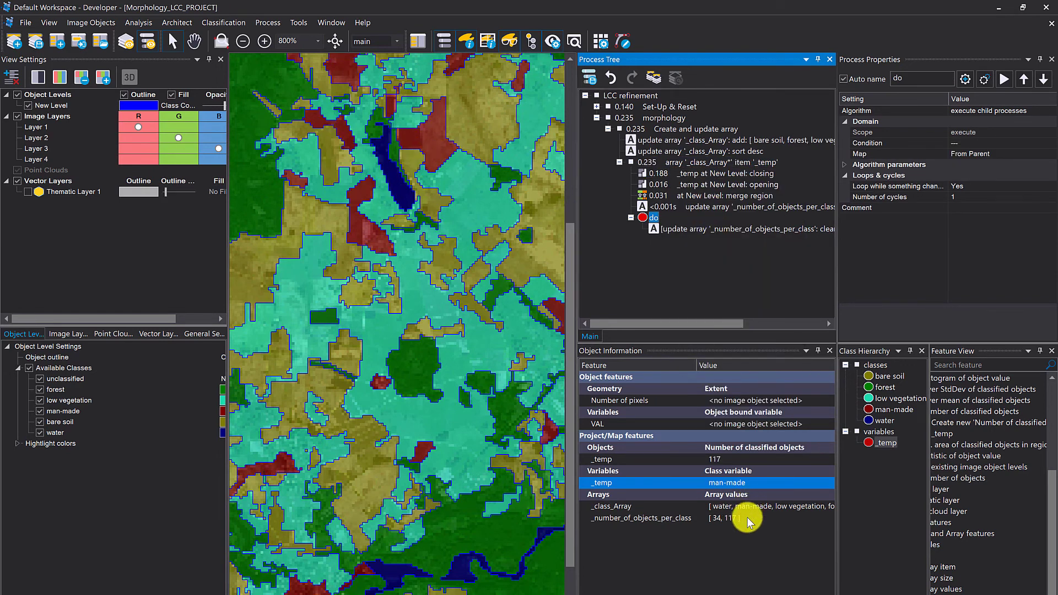
pyautogui.rightClick(645, 162)
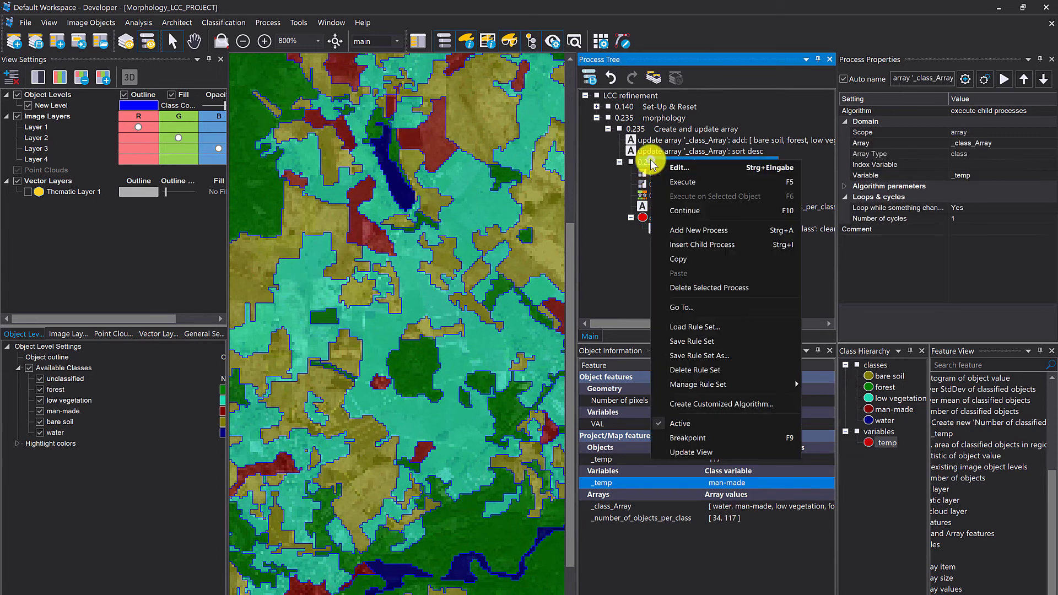
pyautogui.click(685, 210)
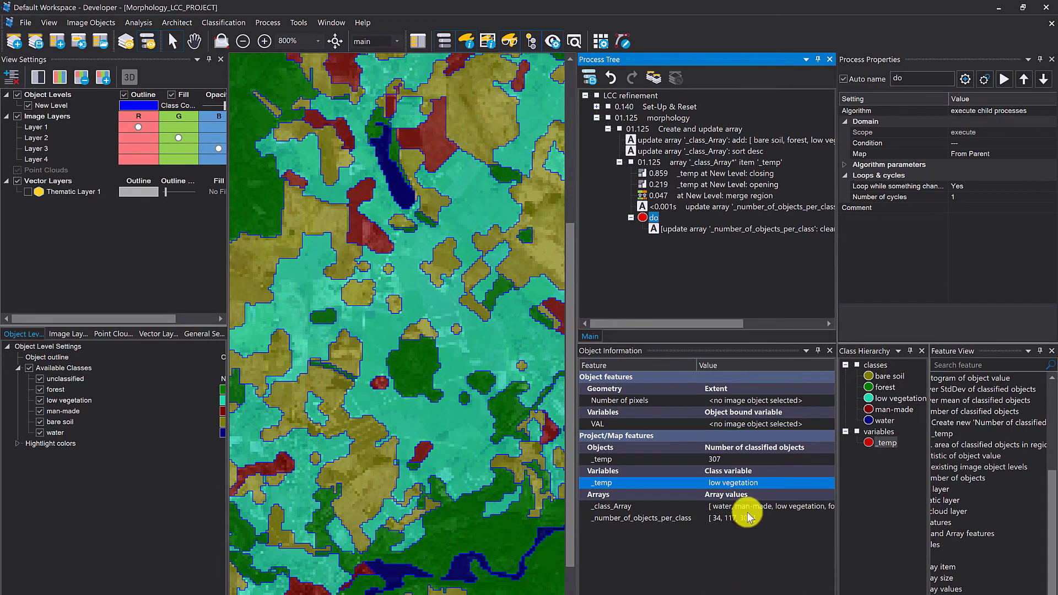
pyautogui.rightClick(680, 162)
pyautogui.click(714, 217)
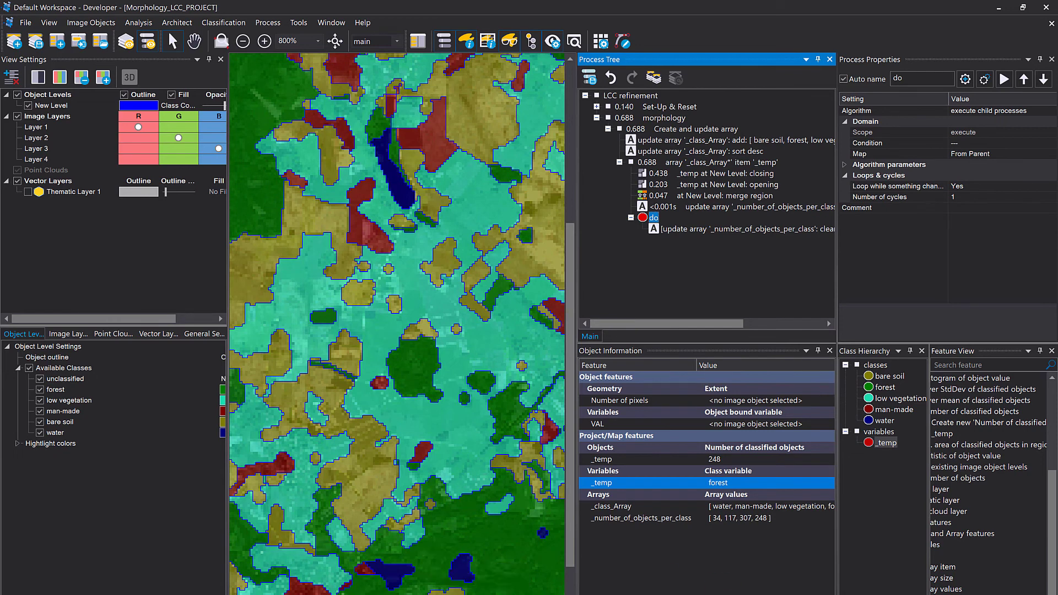
pyautogui.rightClick(684, 163)
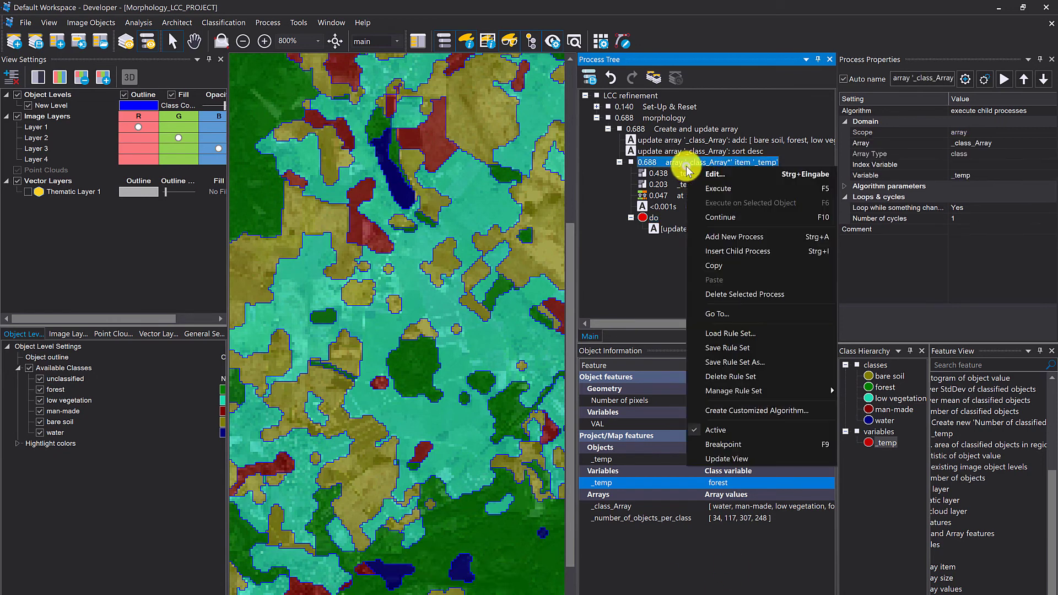
pyautogui.click(715, 188)
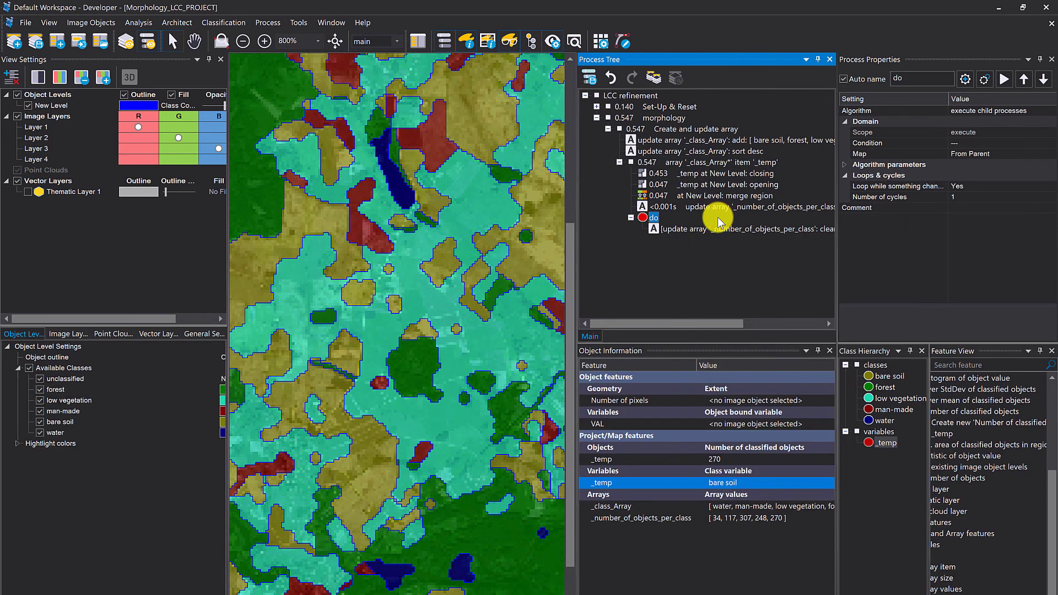
pyautogui.rightClick(664, 164)
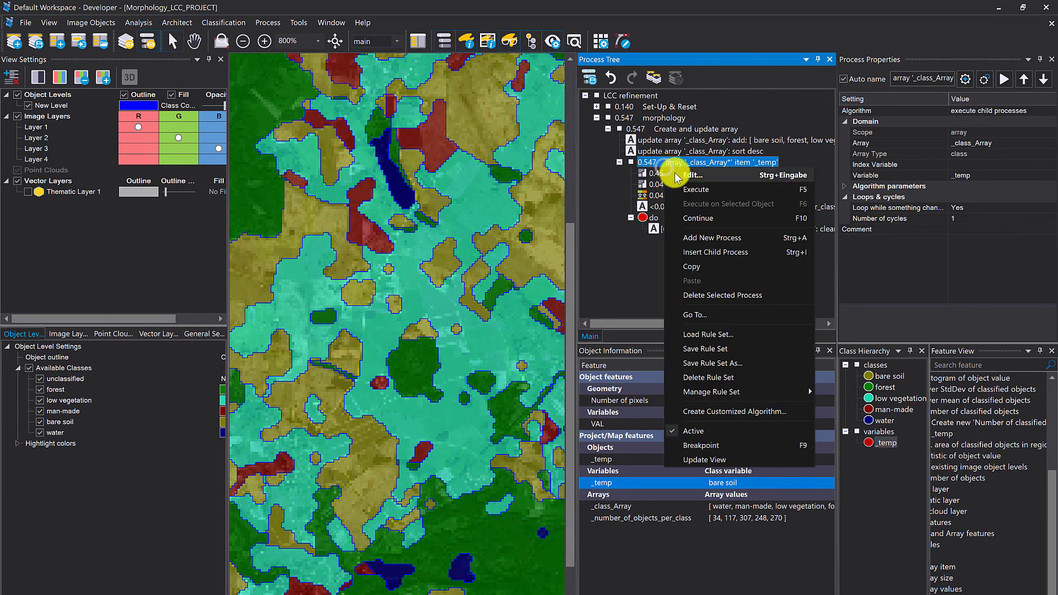
pyautogui.click(708, 219)
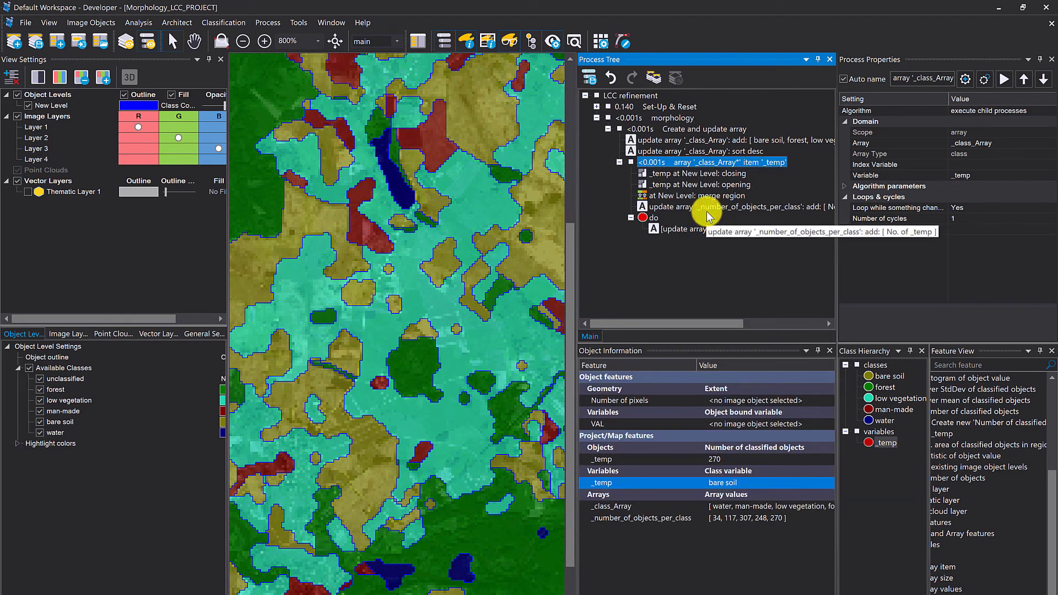
pyautogui.hscroll(3, 706, 477)
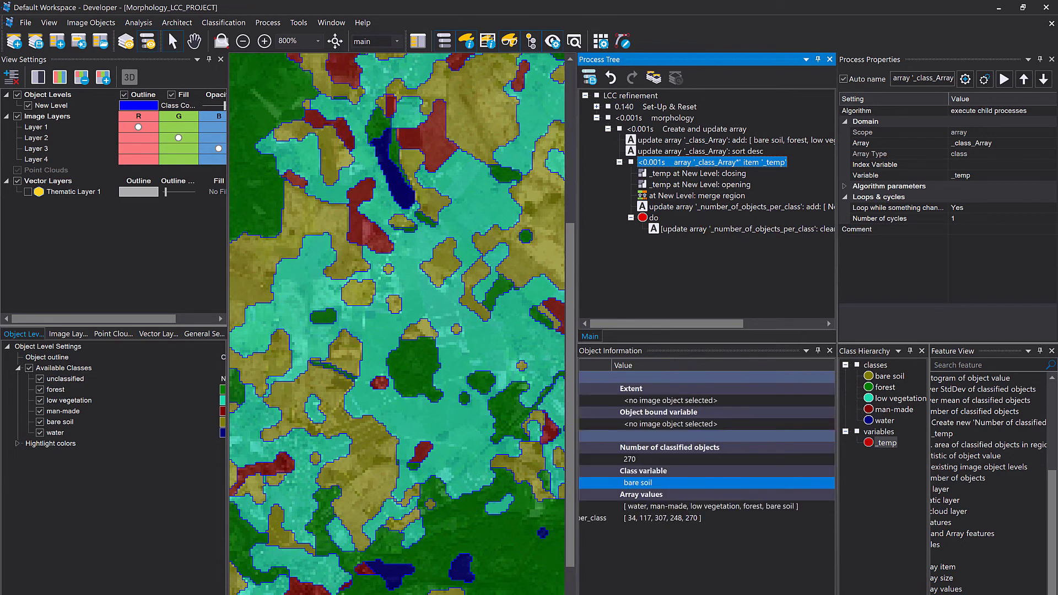
pyautogui.hscroll(-3, 707, 477)
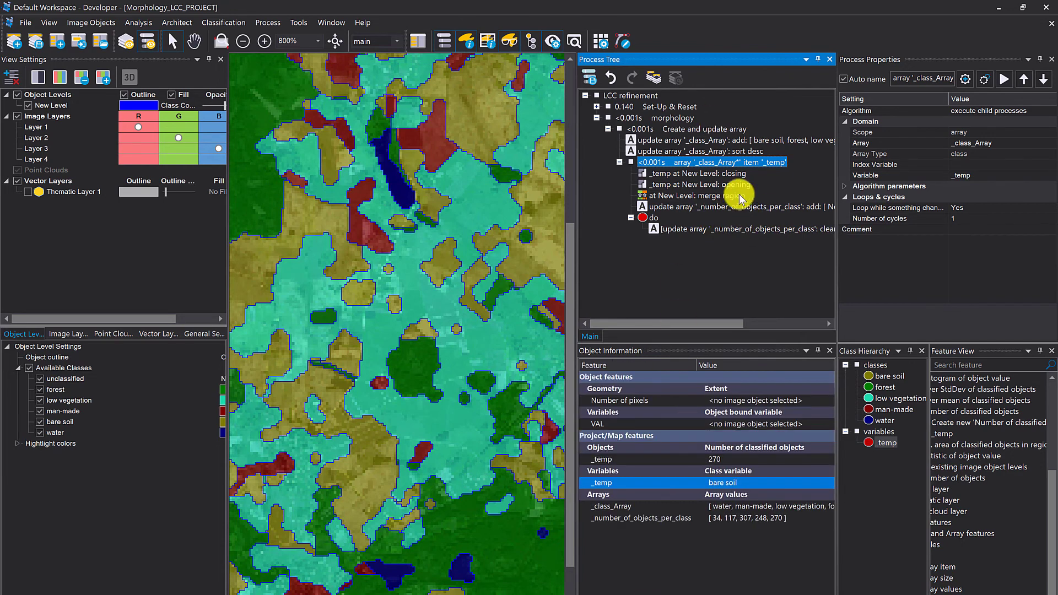
# - Deactivate the do process at the end of the loop and select the update array process that adds the object counts
pyautogui.rightClick(647, 218)
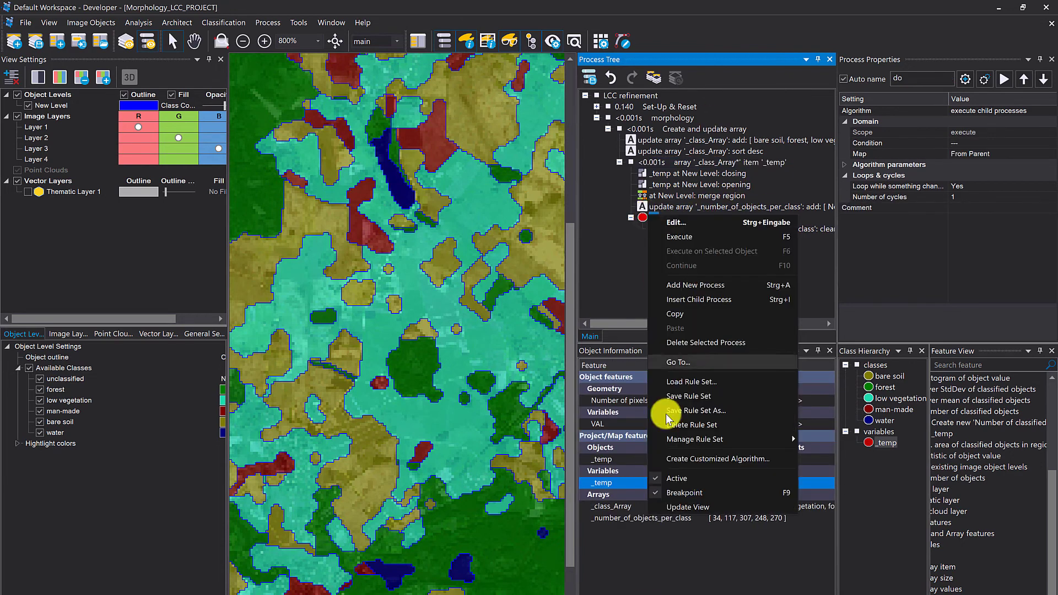
pyautogui.click(685, 477)
pyautogui.moveTo(417, 167); pyautogui.dragTo(504, 309)
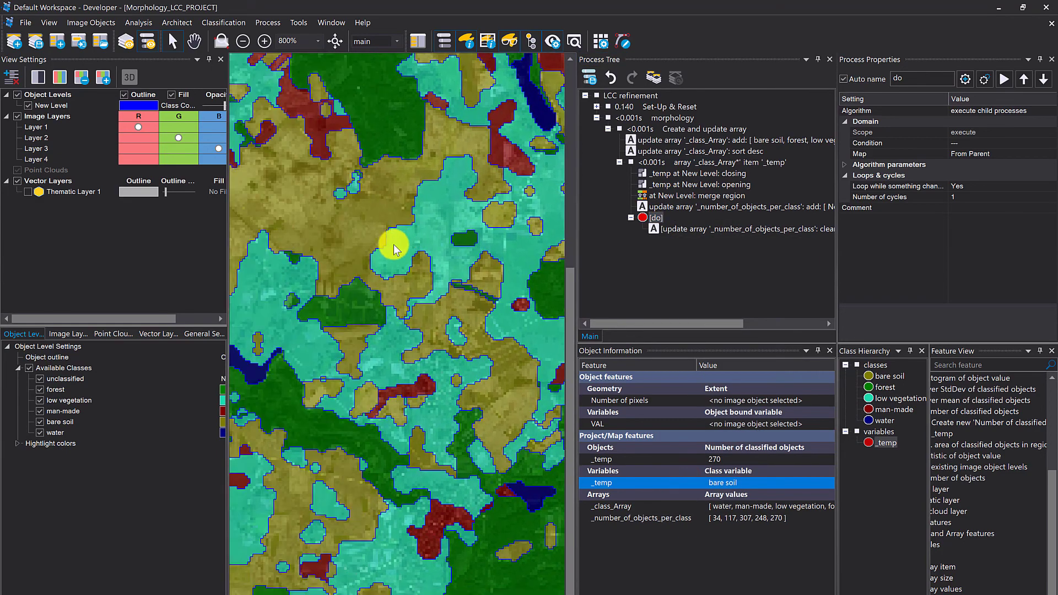
pyautogui.moveTo(329, 287); pyautogui.dragTo(519, 351)
pyautogui.moveTo(519, 353)
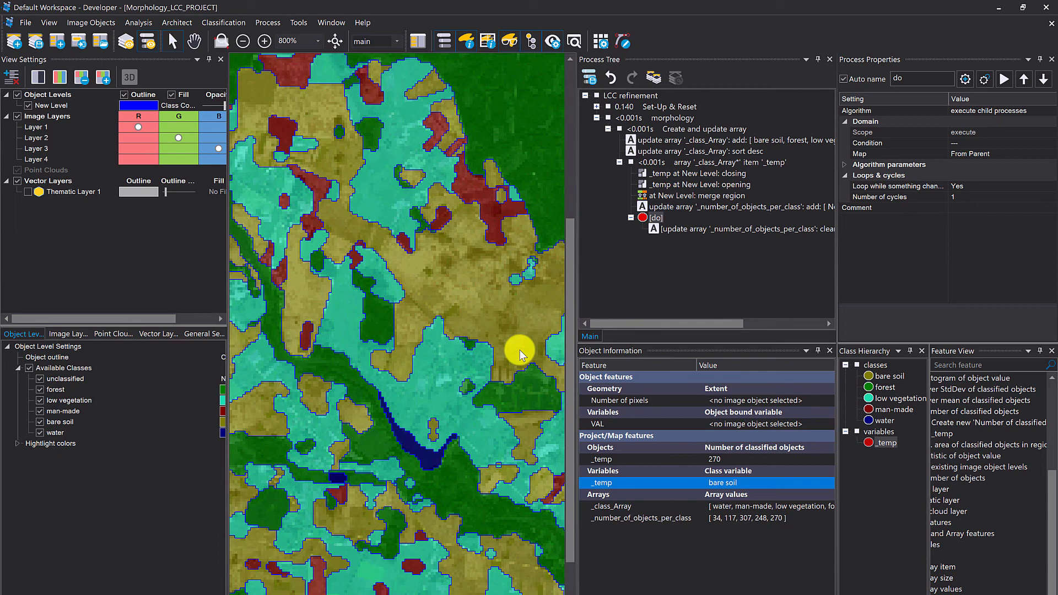
pyautogui.click(691, 208)
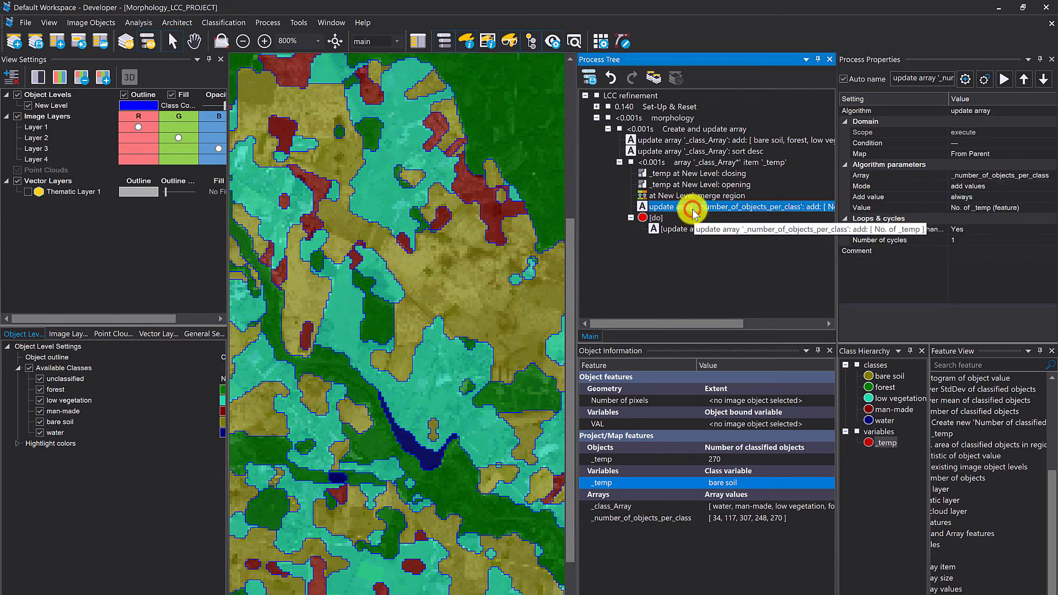
# - Reactivate the update array process that clears _number_of_objects_per_class and execute it to empty the array
pyautogui.rightClick(669, 229)
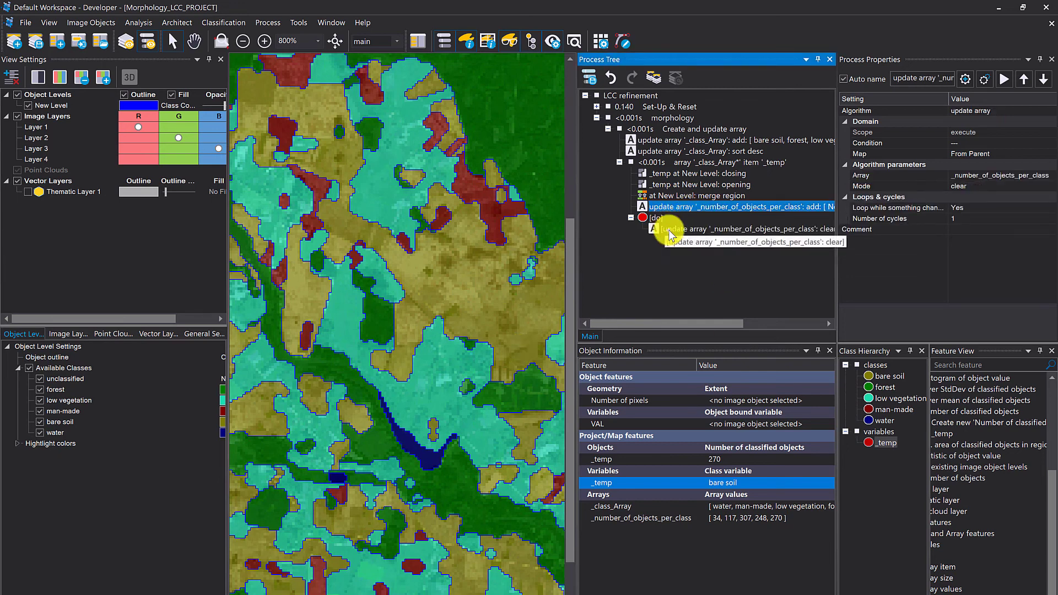
pyautogui.click(730, 449)
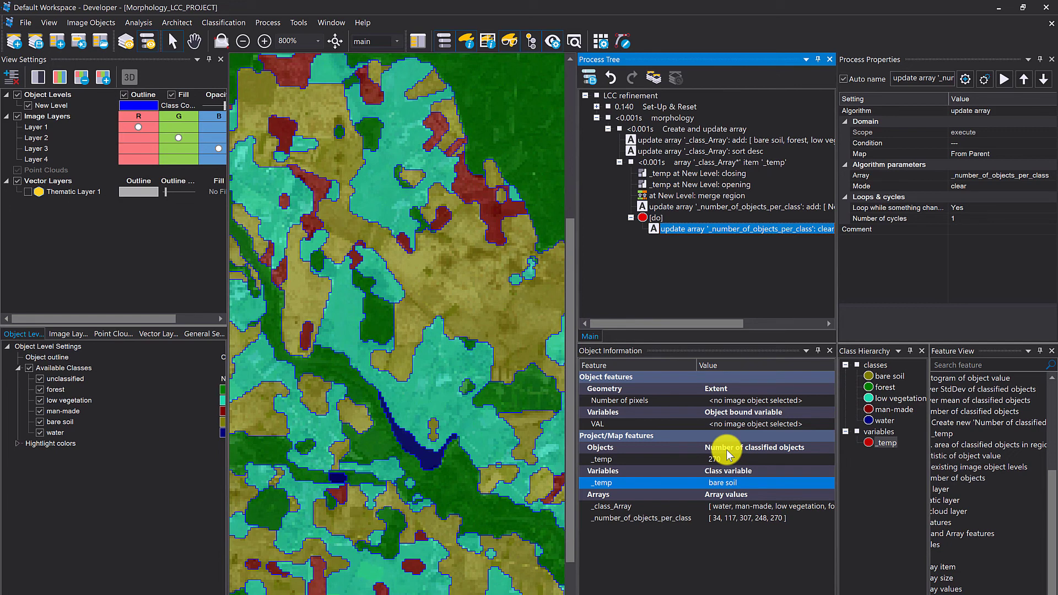
pyautogui.rightClick(679, 230)
pyautogui.click(706, 252)
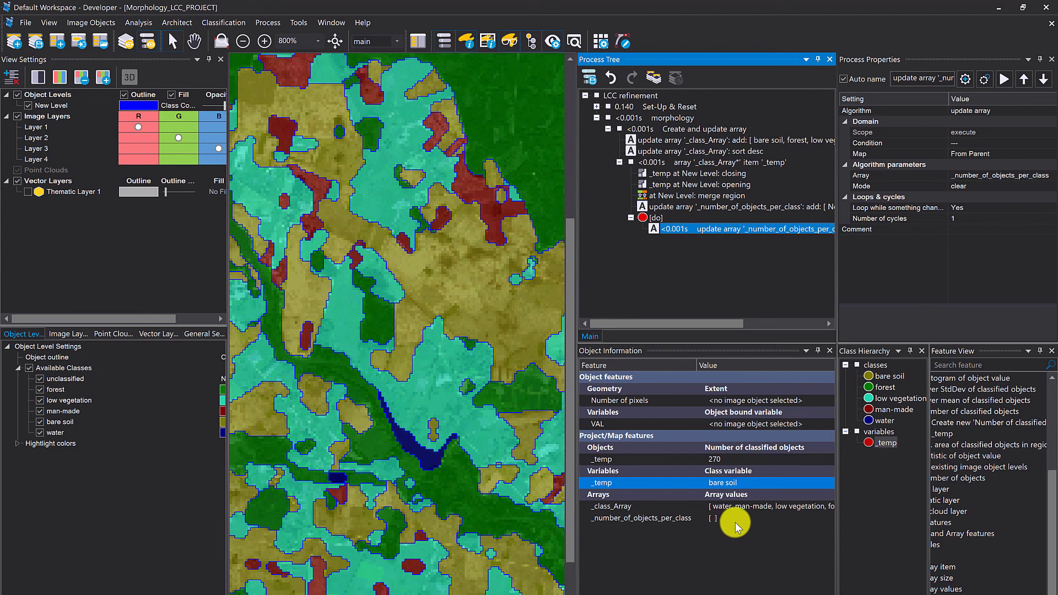
# - Turn on Update View for the merge region process inside the _class_Array loop
pyautogui.rightClick(648, 94)
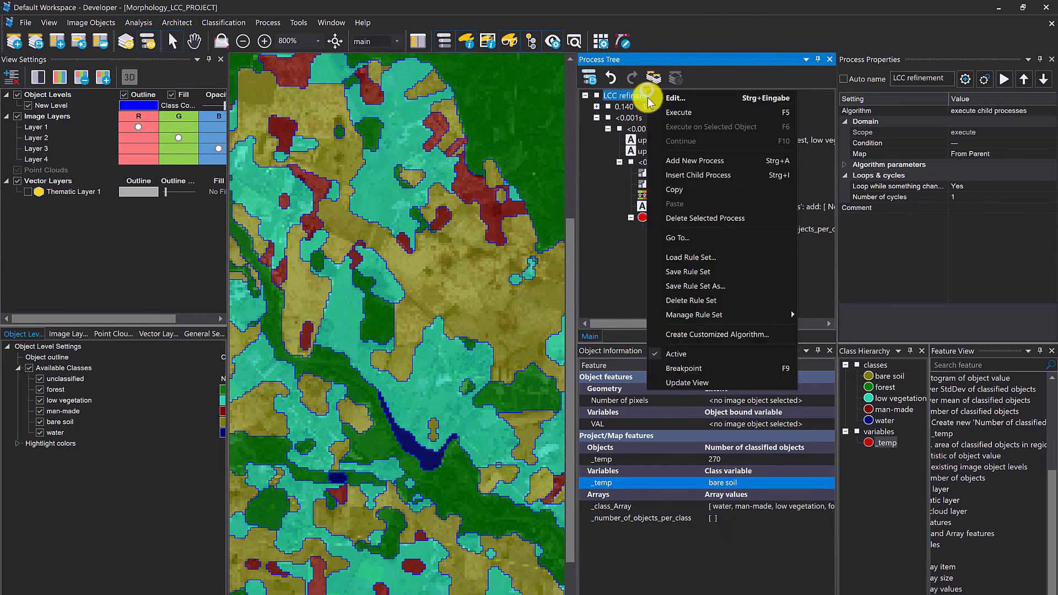
pyautogui.click(634, 161)
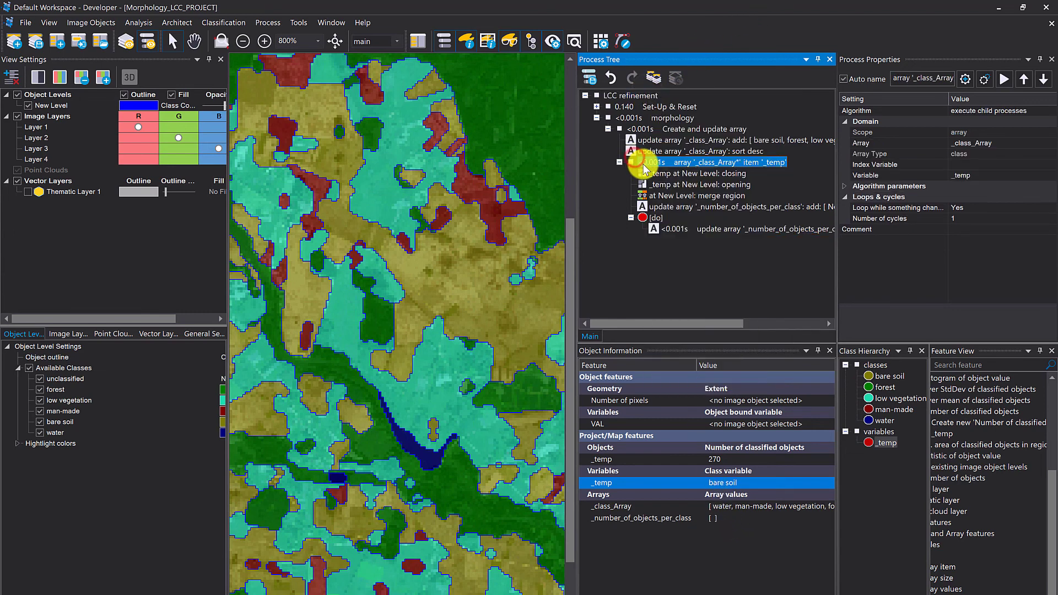
pyautogui.click(690, 197)
pyautogui.rightClick(692, 200)
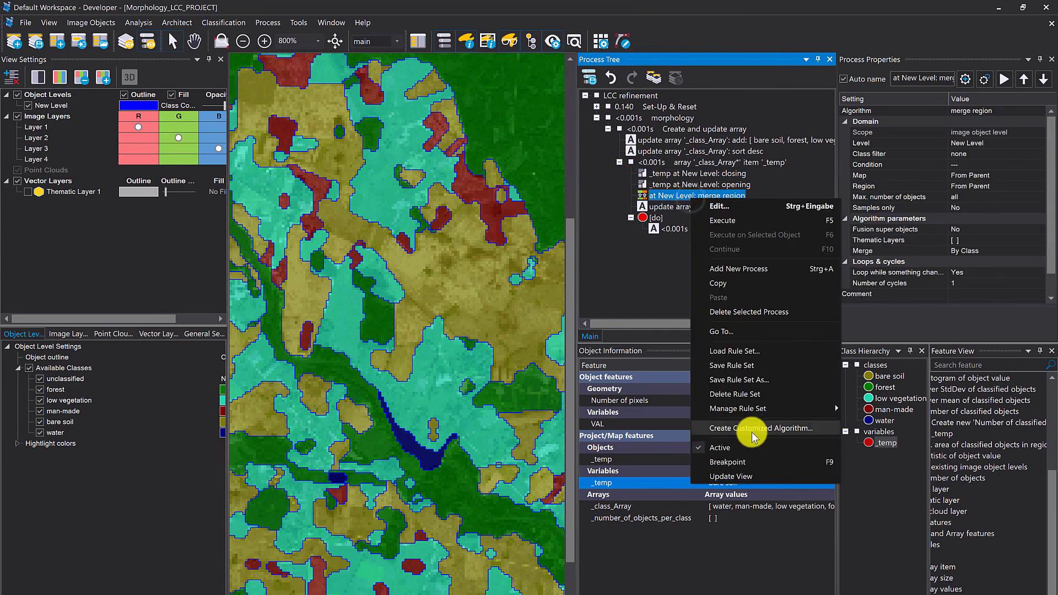
pyautogui.click(731, 476)
# - Widen the map view, and execute the Set-Up & Reset process followed by the morphology process
pyautogui.scroll(-1, 444, 145)
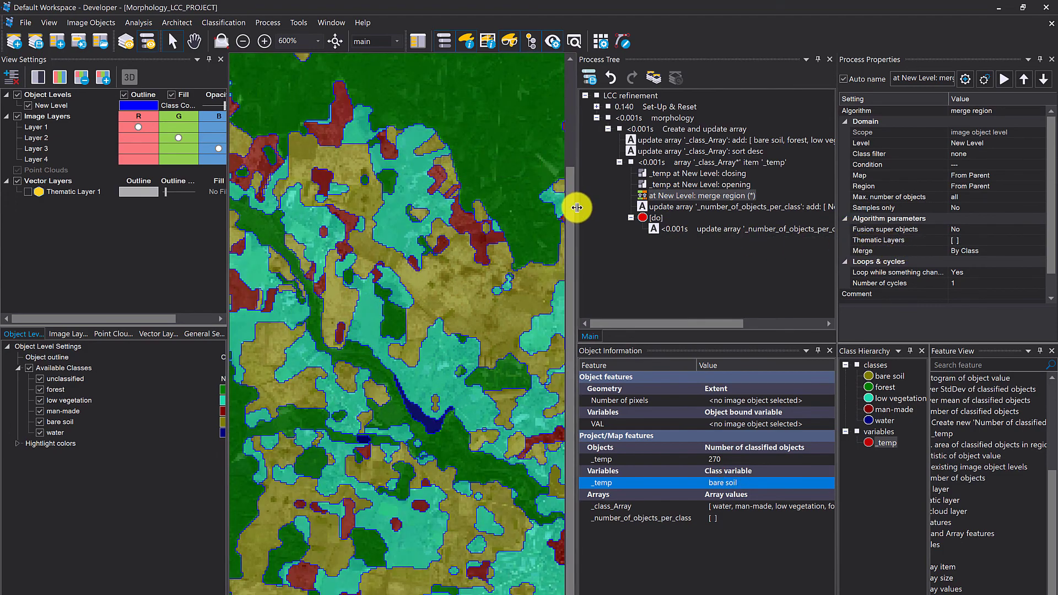
pyautogui.moveTo(577, 207); pyautogui.dragTo(661, 215)
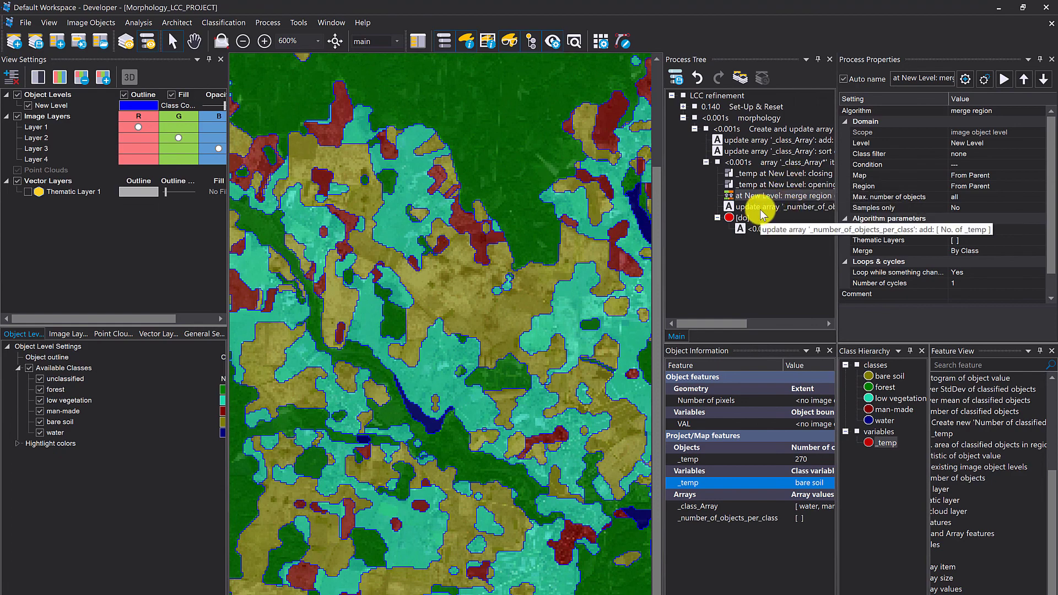
pyautogui.rightClick(711, 107)
pyautogui.click(742, 128)
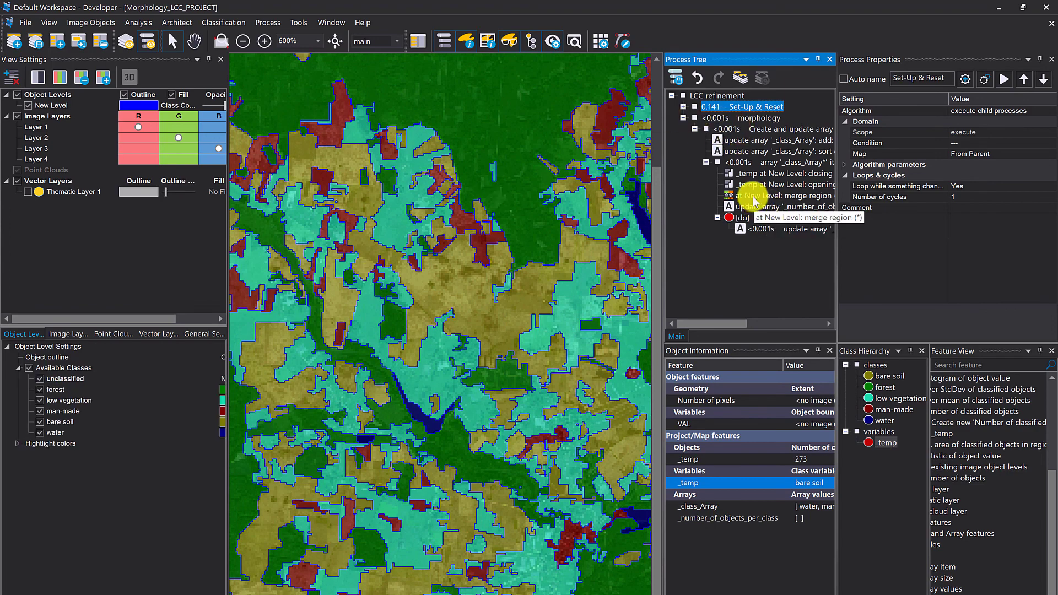
pyautogui.rightClick(730, 118)
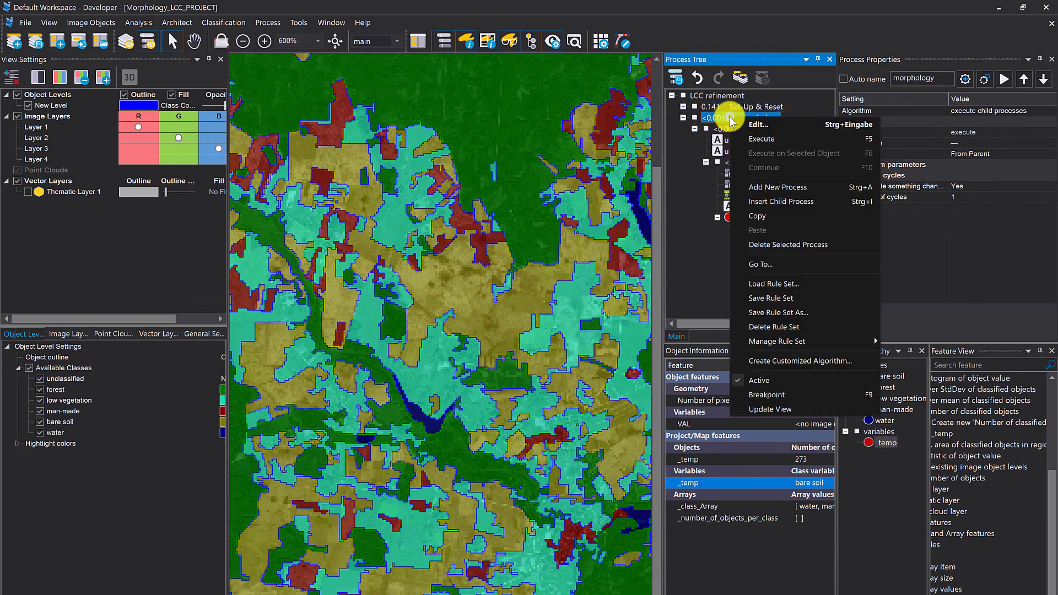
pyautogui.click(753, 141)
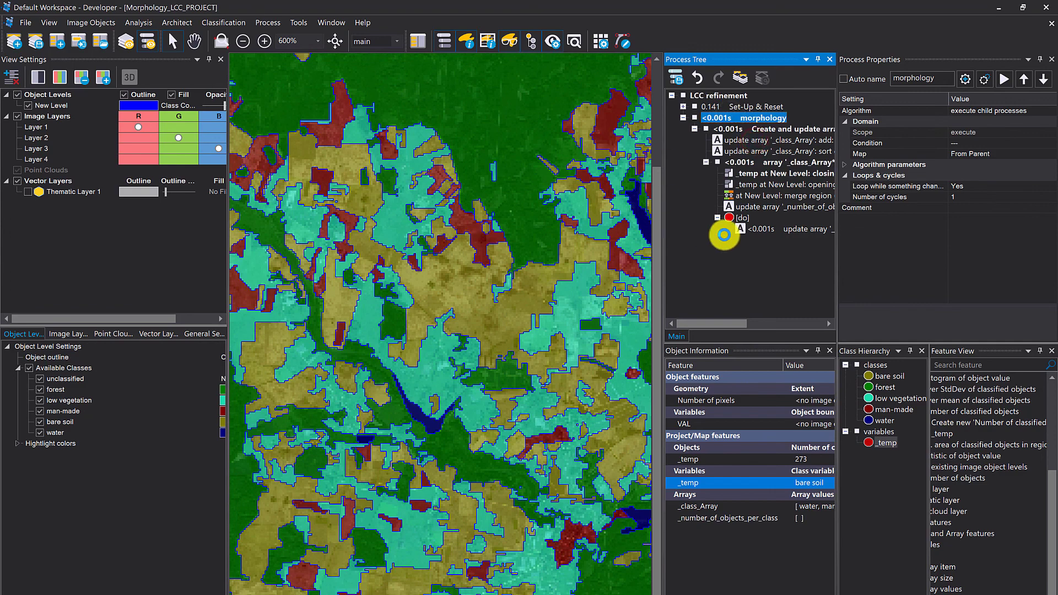